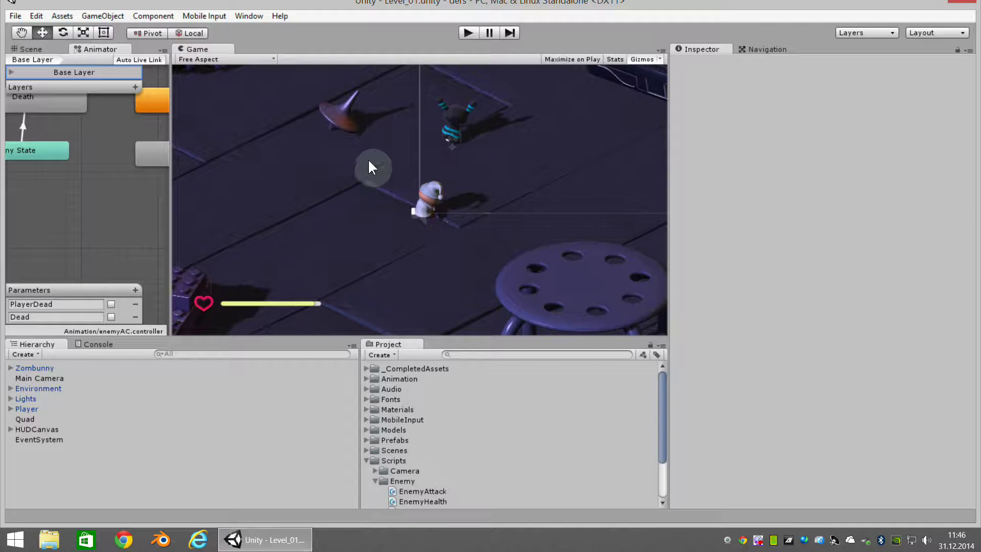
# - Play-test the game briefly, then give the hierarchy and project lists more room
pyautogui.click(467, 32)
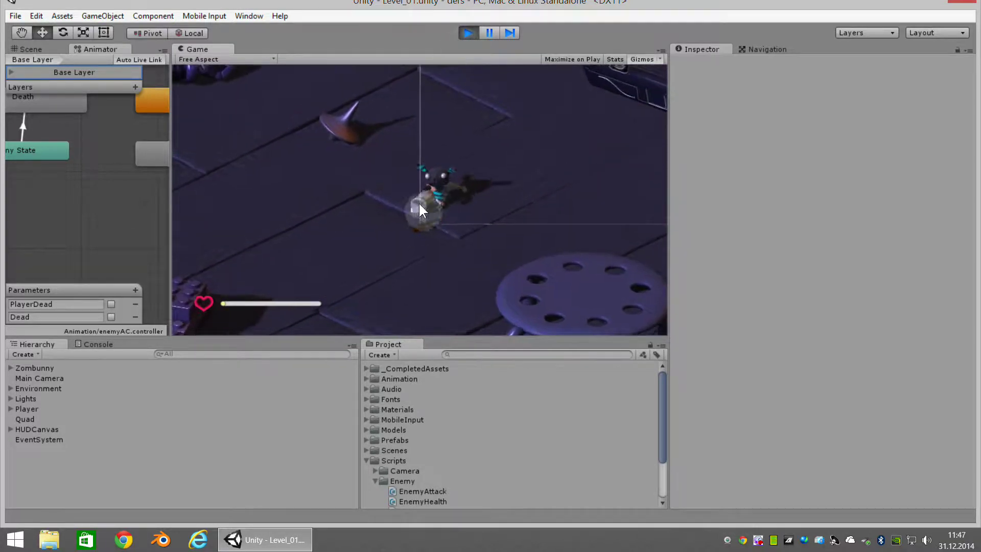
pyautogui.click(468, 32)
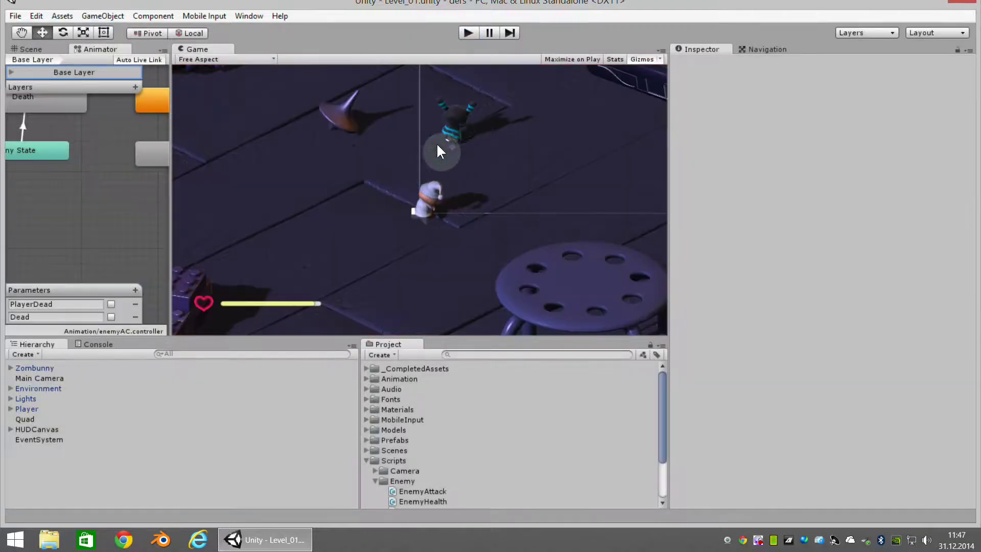
pyautogui.moveTo(459, 338); pyautogui.dragTo(462, 307)
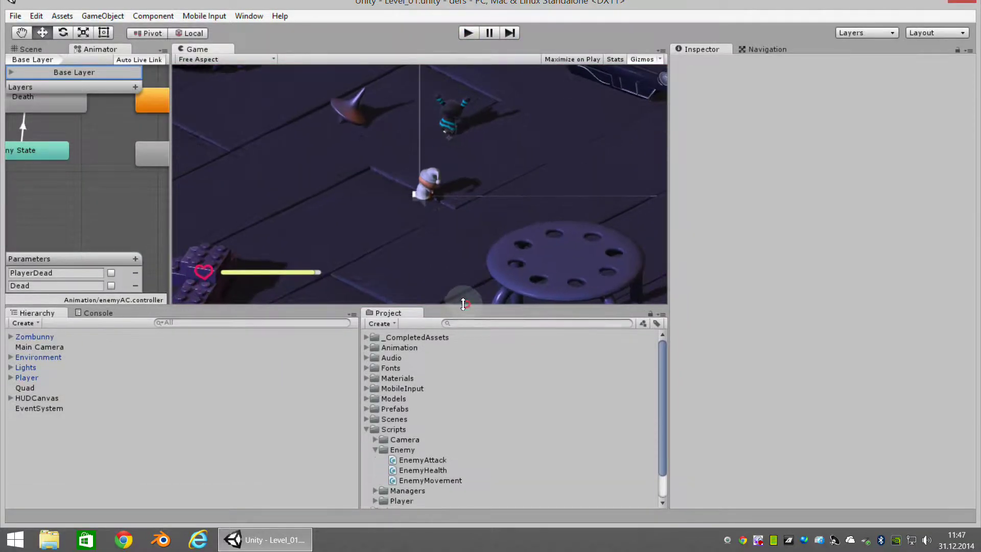
# - Widen the animator state graph and show the EnemyHealth script's code
pyautogui.moveTo(173, 196); pyautogui.dragTo(358, 194)
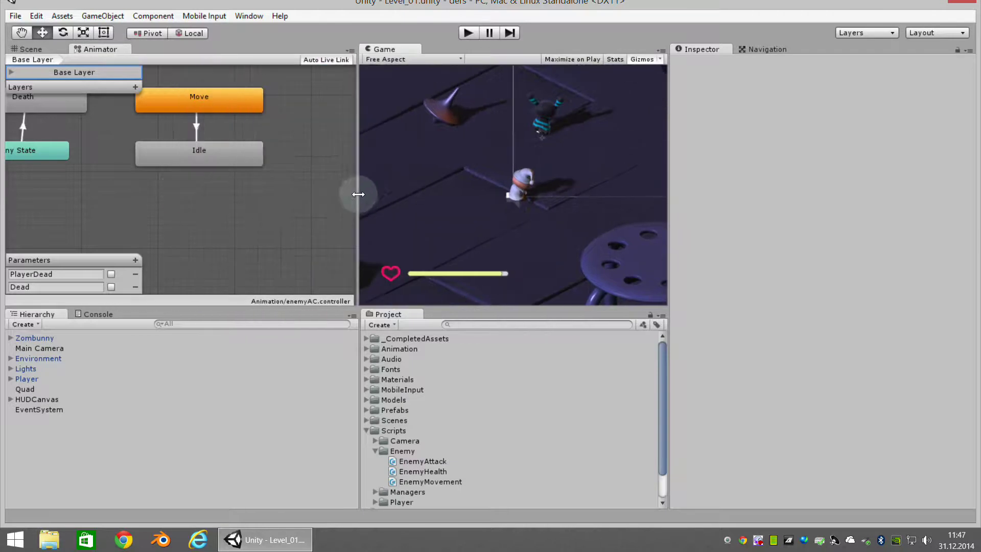
pyautogui.click(415, 472)
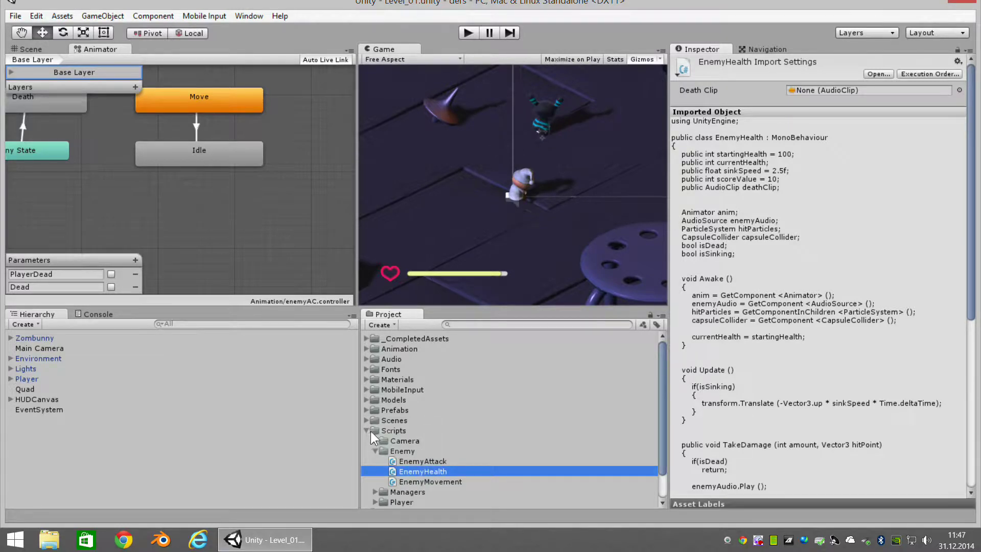
# - Inspect the PlayerHealth script code and the Player object's components
pyautogui.scroll(-3, 374, 489)
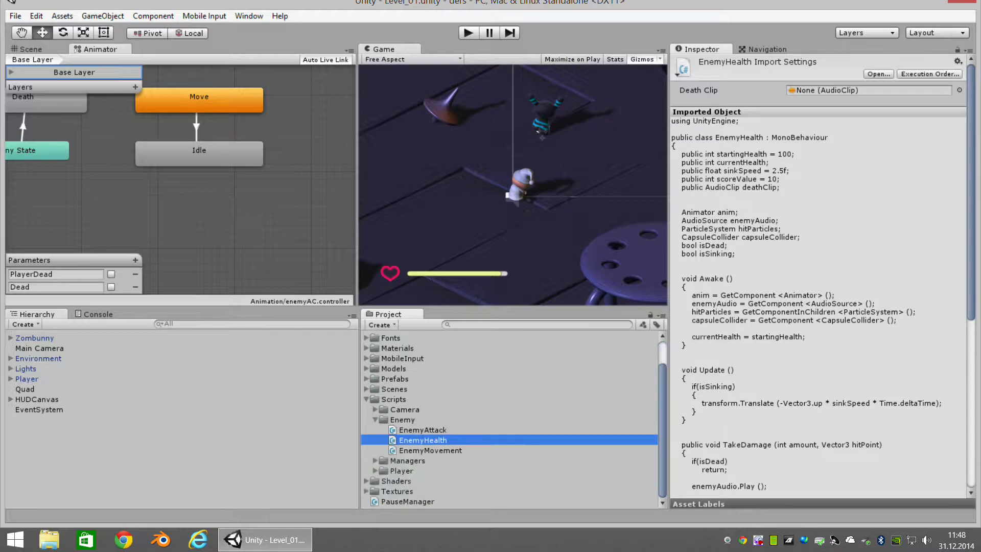
pyautogui.click(374, 470)
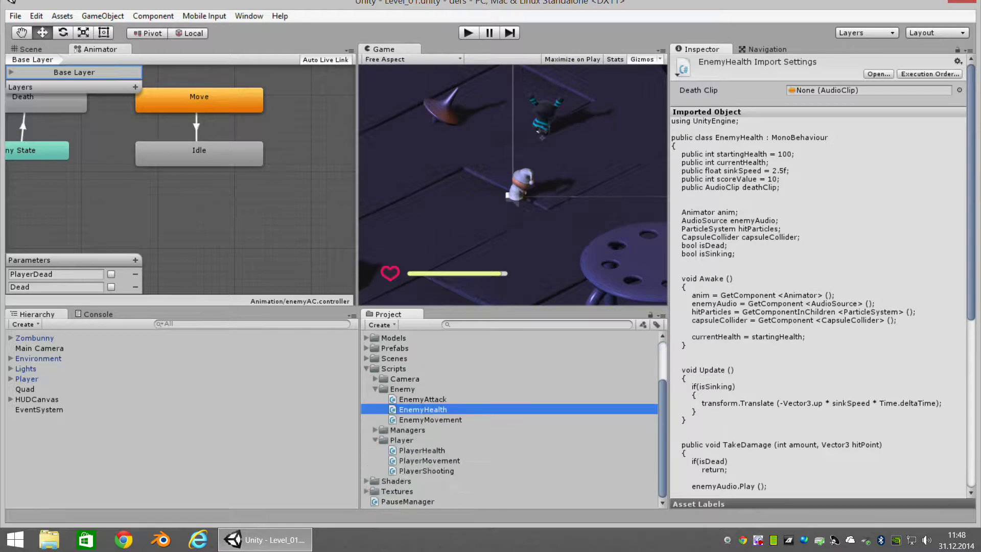
pyautogui.click(420, 450)
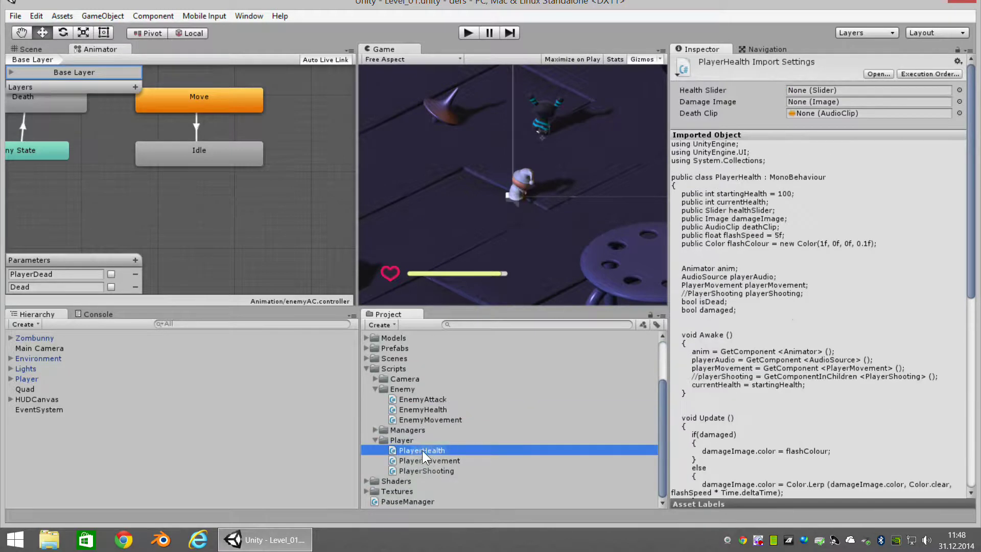
pyautogui.click(23, 378)
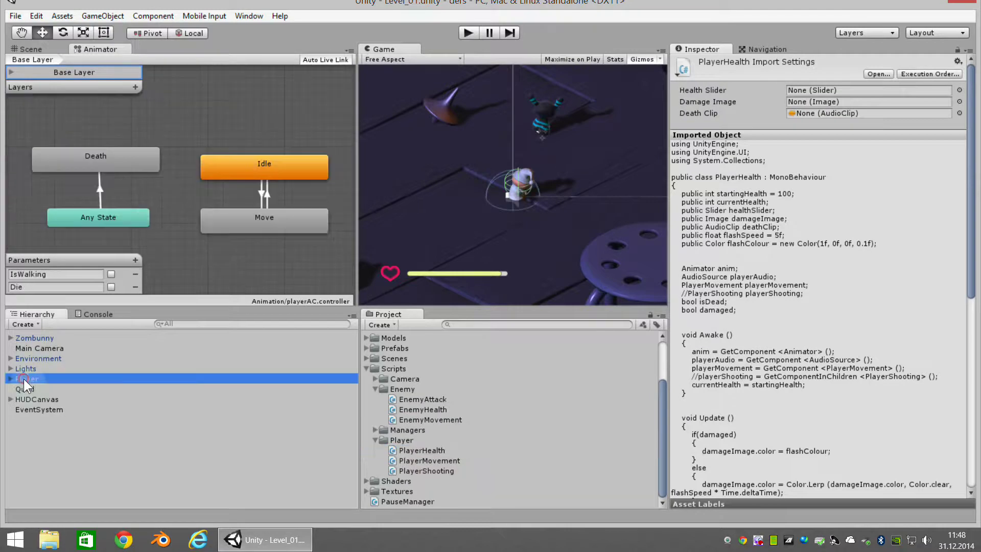
pyautogui.scroll(-10, 916, 459)
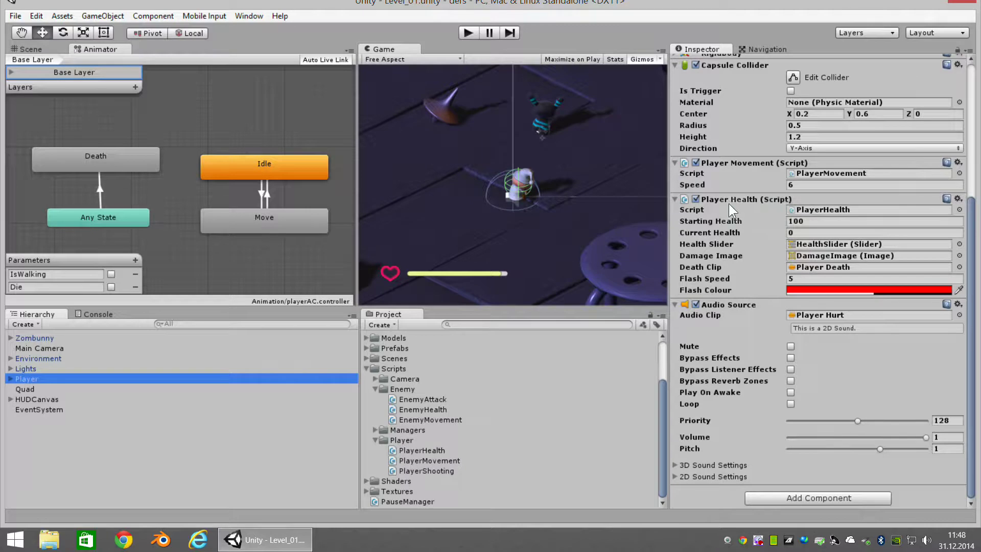
# - Drag EnemyHealth onto the Zombunny and inspect the Zombunny's components
pyautogui.click(425, 409)
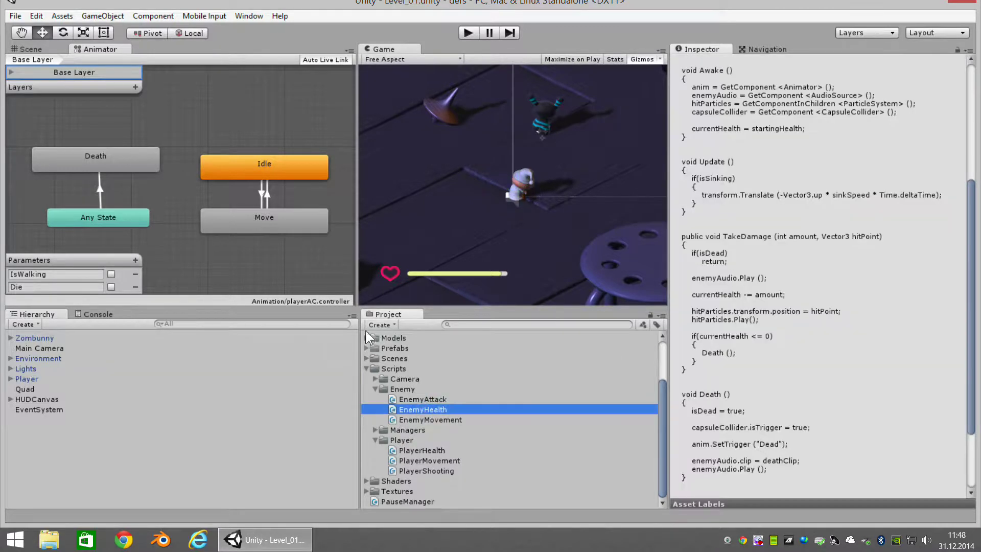
pyautogui.moveTo(415, 409); pyautogui.dragTo(38, 338)
pyautogui.click(43, 338)
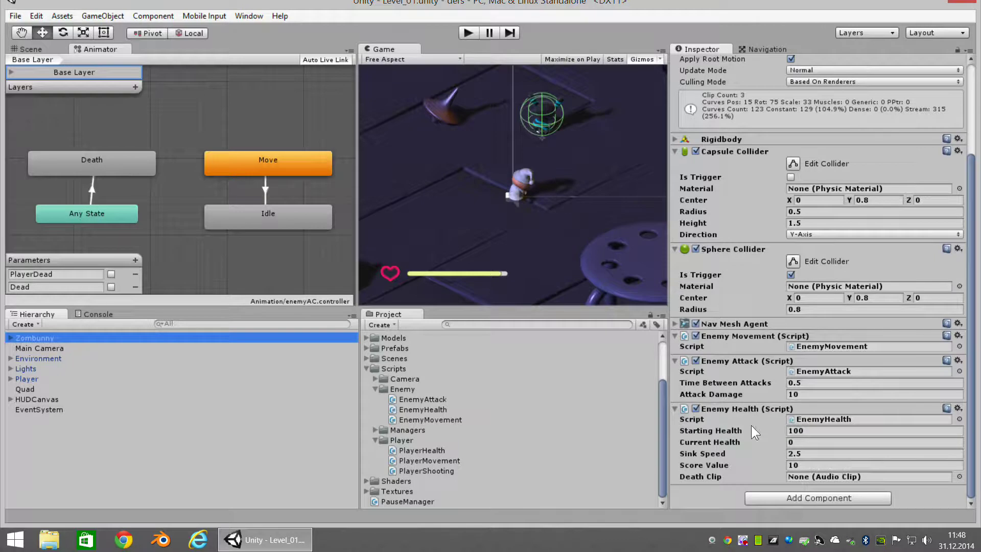
# - Open EnemyHealth in MonoDevelop, close EnemyAttack.cs, and go back to Unity
pyautogui.click(789, 418)
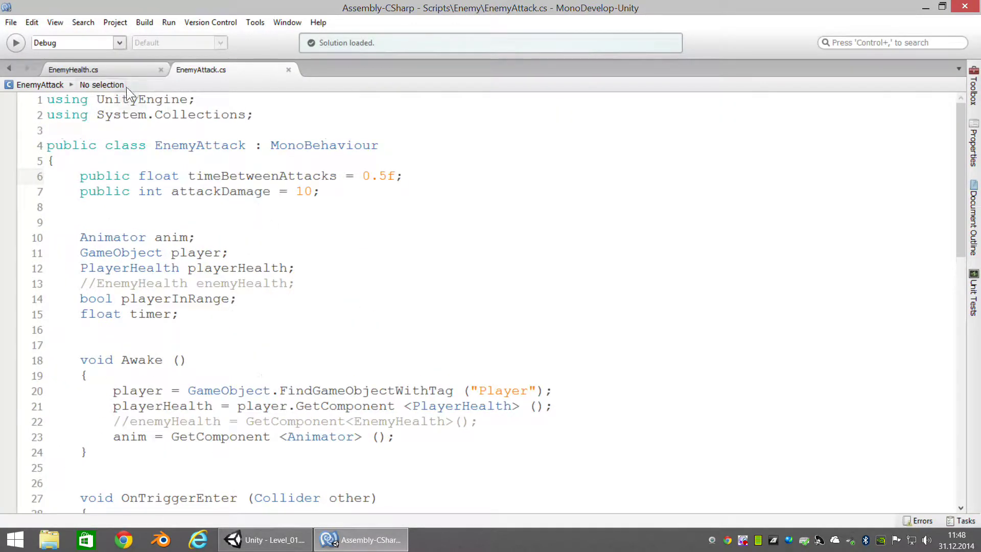
pyautogui.click(133, 70)
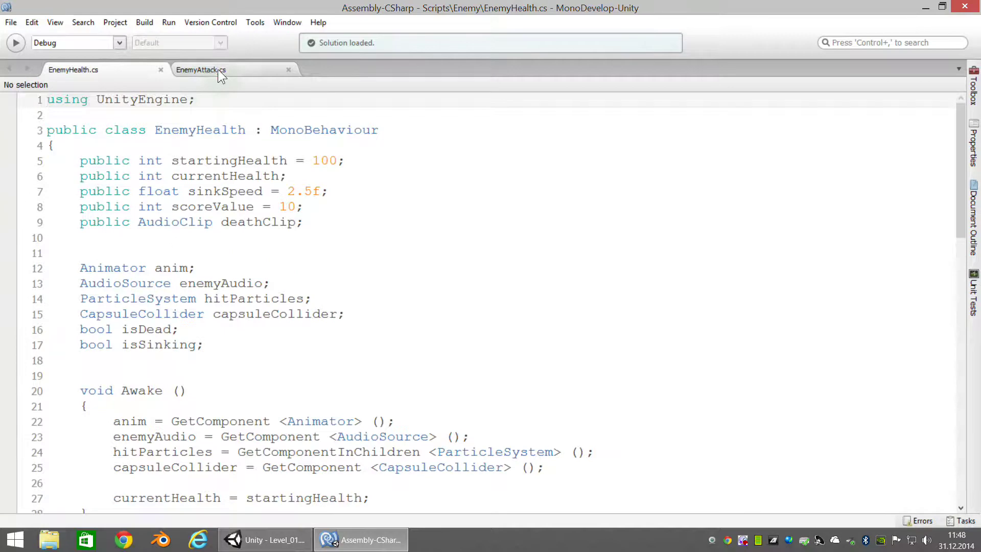
pyautogui.click(217, 69)
pyautogui.click(288, 70)
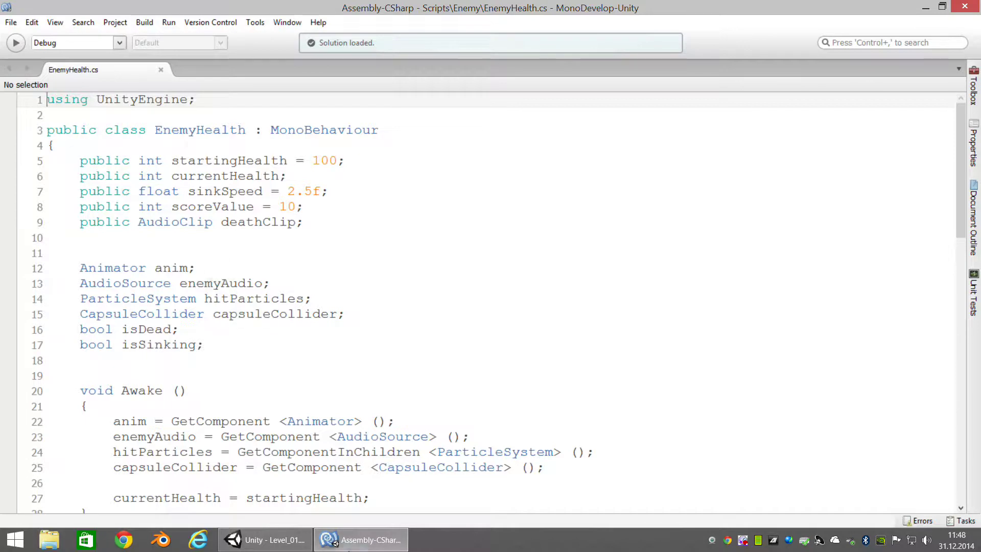
pyautogui.click(266, 540)
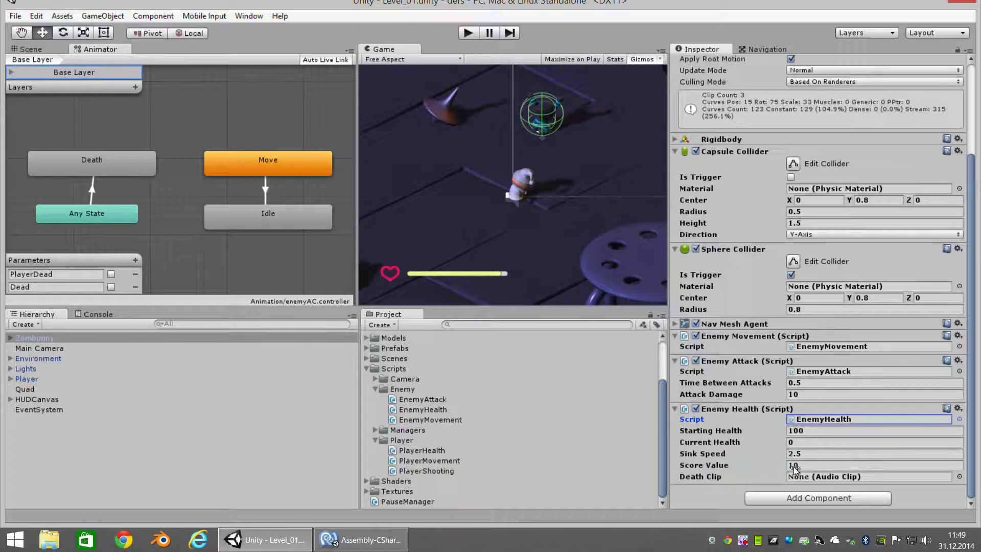
# - Highlight the scoreValue declaration on line 8, then return to Unity
pyautogui.click(363, 539)
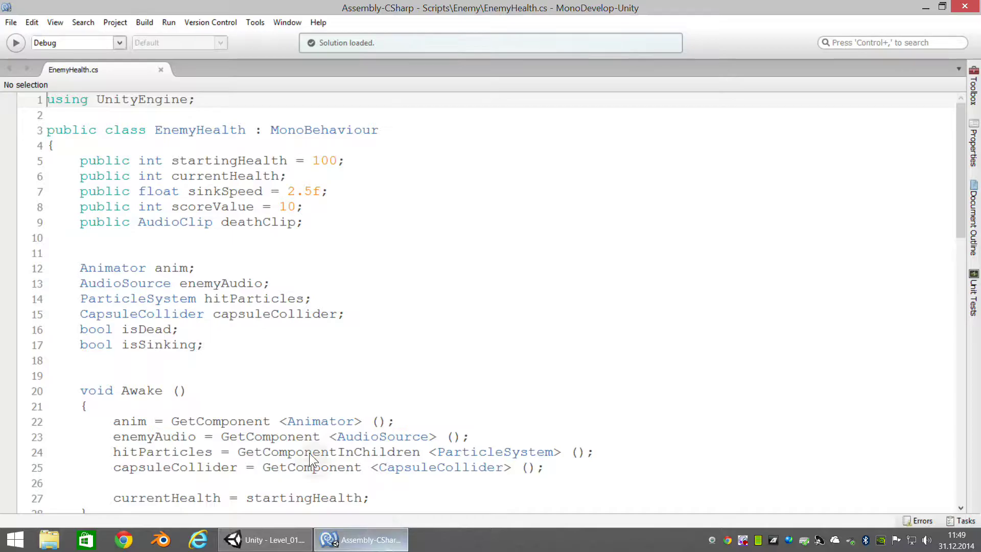
pyautogui.moveTo(147, 207); pyautogui.dragTo(271, 206)
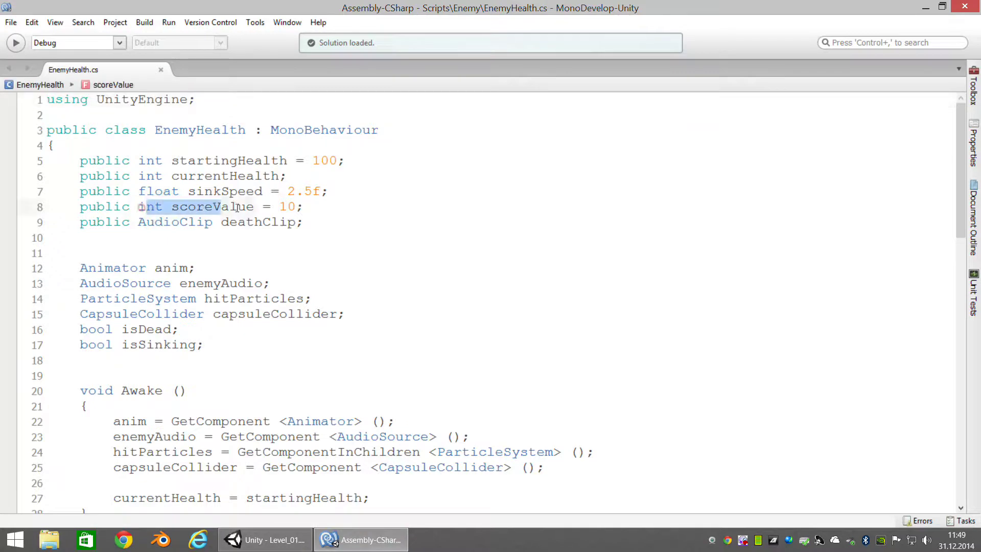
pyautogui.click(263, 540)
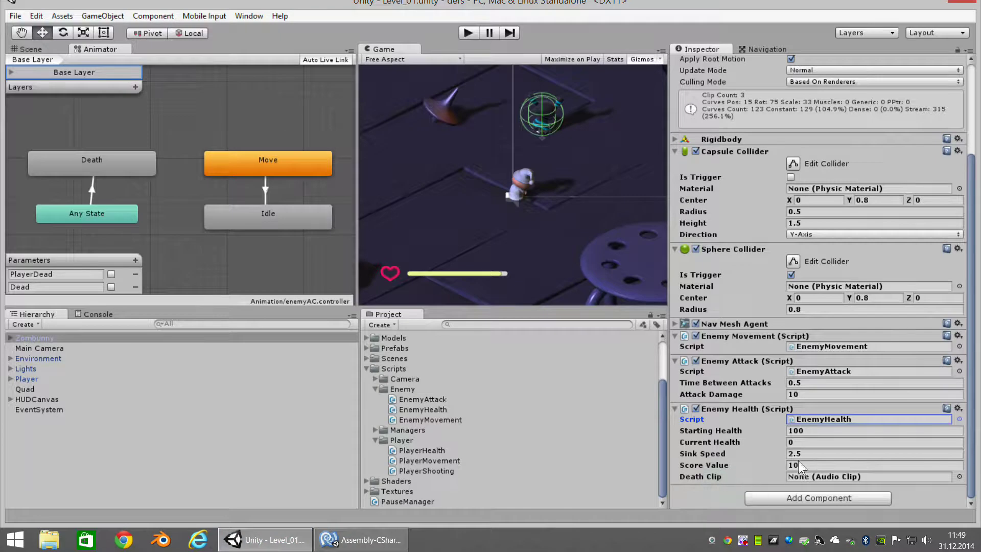
# - Set the Zombunny's Enemy Health Death Clip to ZomBunny Death
pyautogui.click(959, 476)
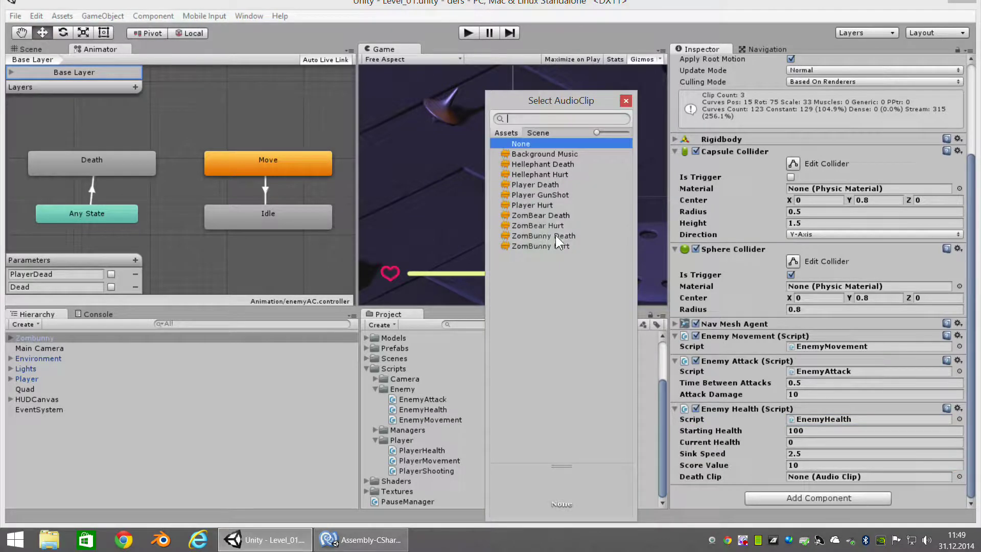
pyautogui.click(533, 235)
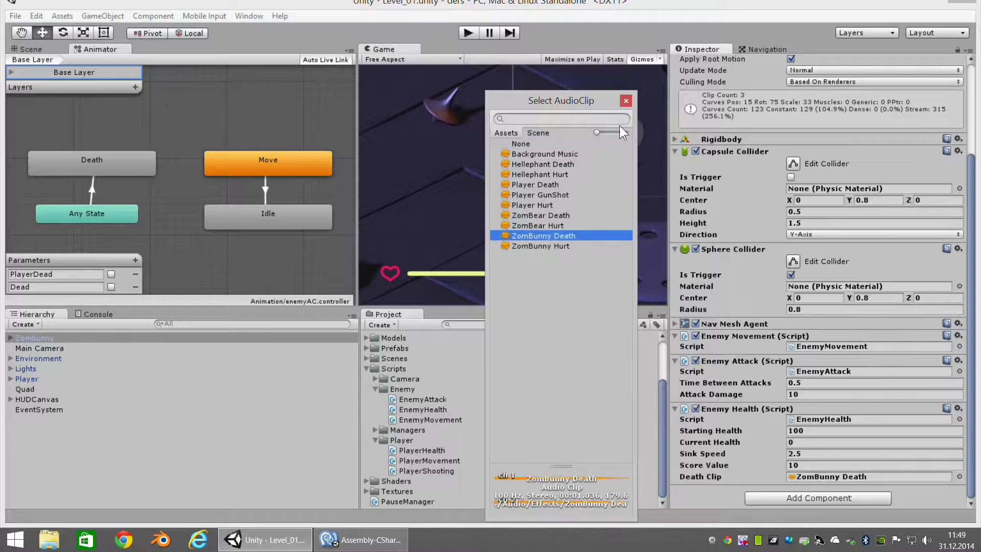
pyautogui.click(833, 439)
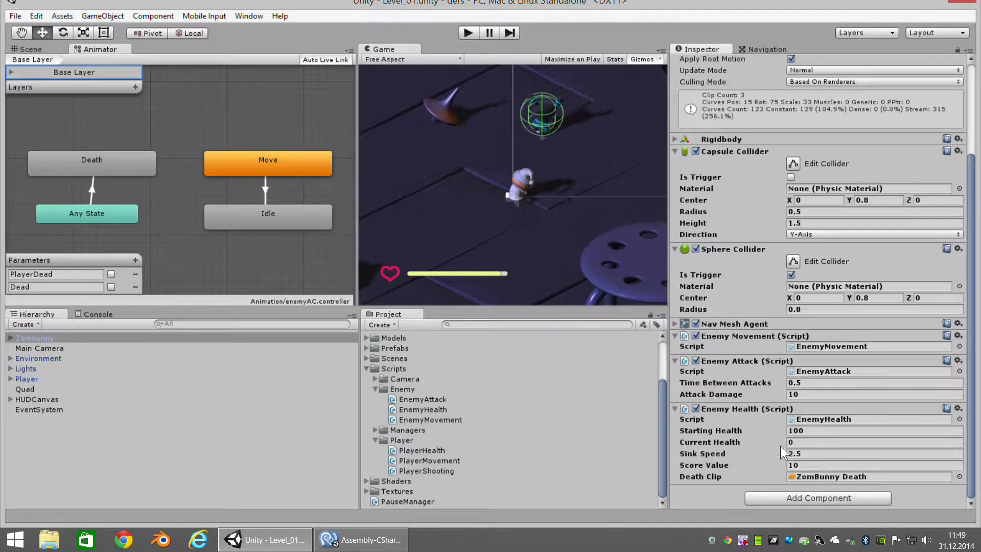
pyautogui.click(810, 493)
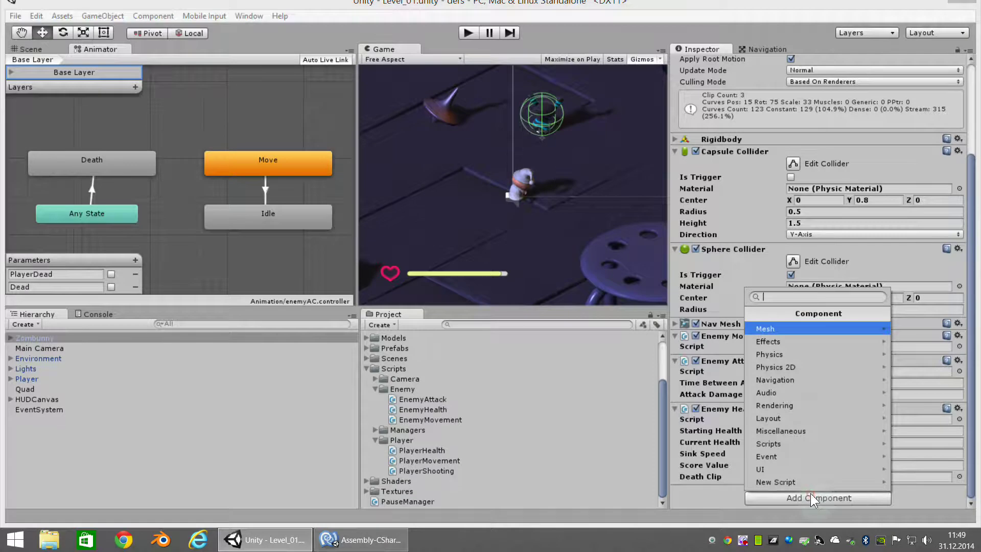
# - Add an Audio Source to the Zombunny with ZomBunny Hurt as its Audio Clip
pyautogui.click(792, 391)
pyautogui.click(789, 342)
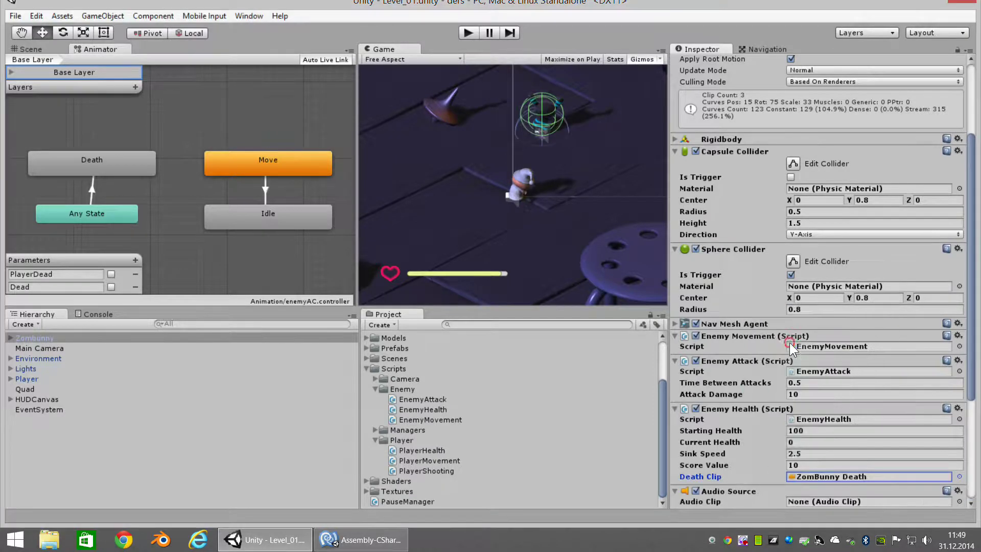
pyautogui.scroll(-5, 817, 445)
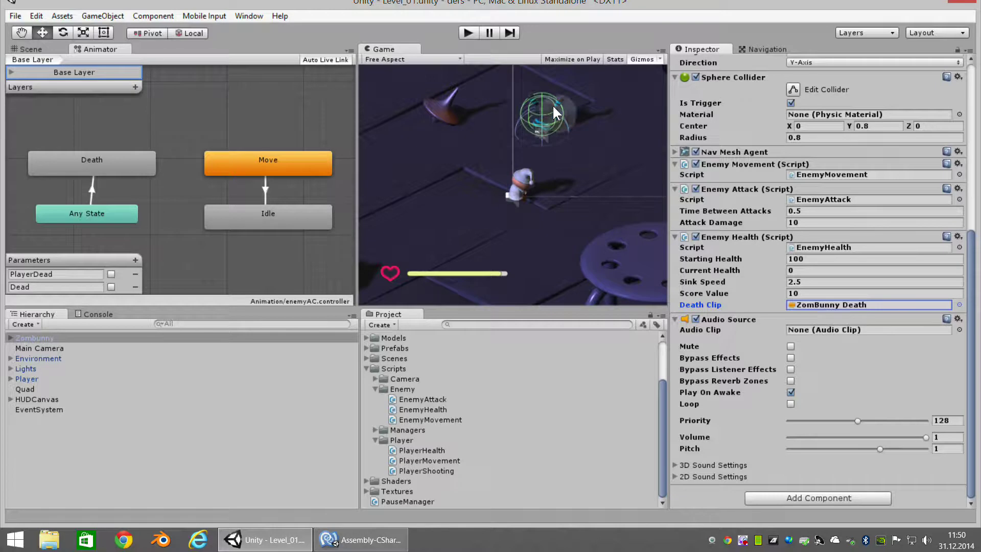
pyautogui.click(959, 329)
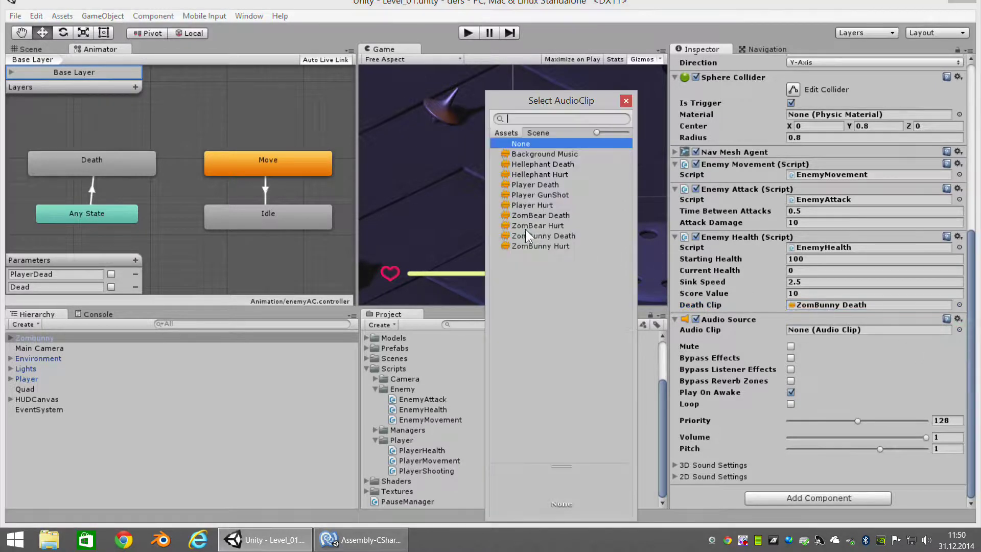
pyautogui.click(543, 247)
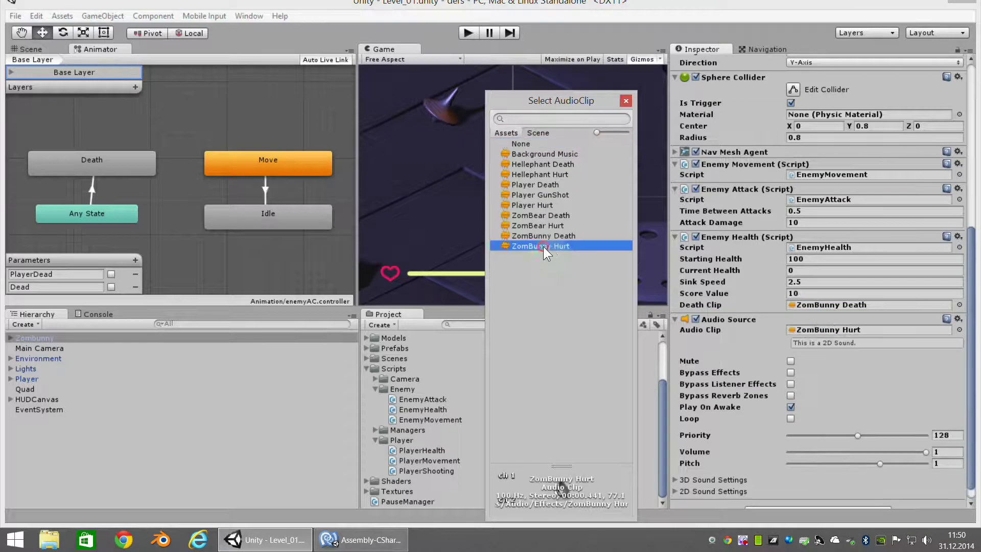
pyautogui.click(626, 100)
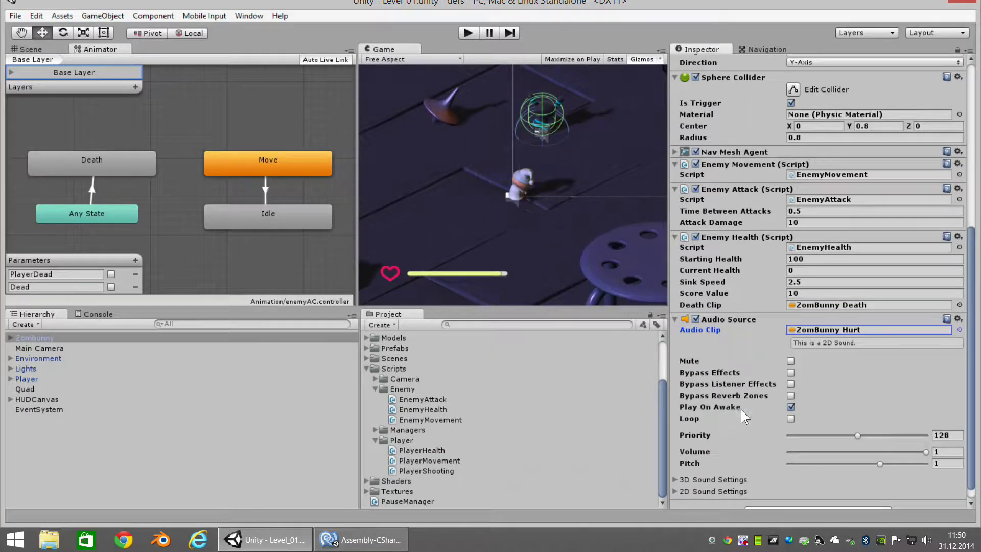
pyautogui.click(466, 33)
# - After a quick play test, untick Play On Awake on the ZomBunny Hurt Audio Source and collapse it
pyautogui.click(465, 31)
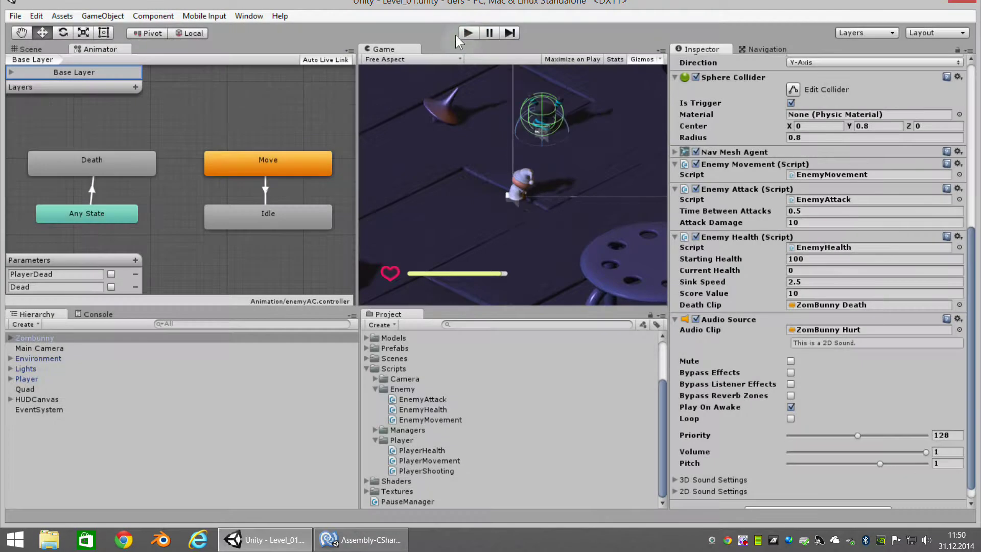
pyautogui.click(465, 32)
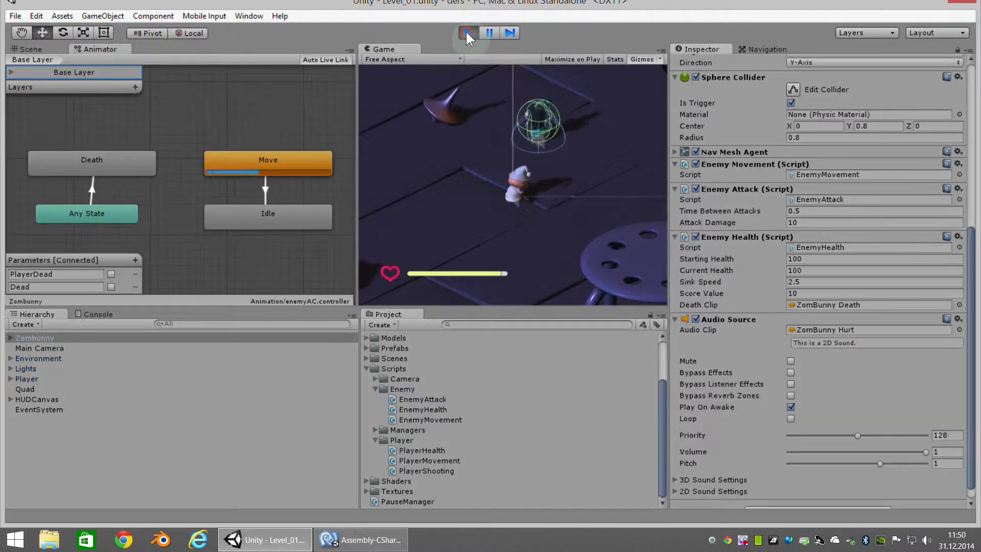
pyautogui.click(466, 32)
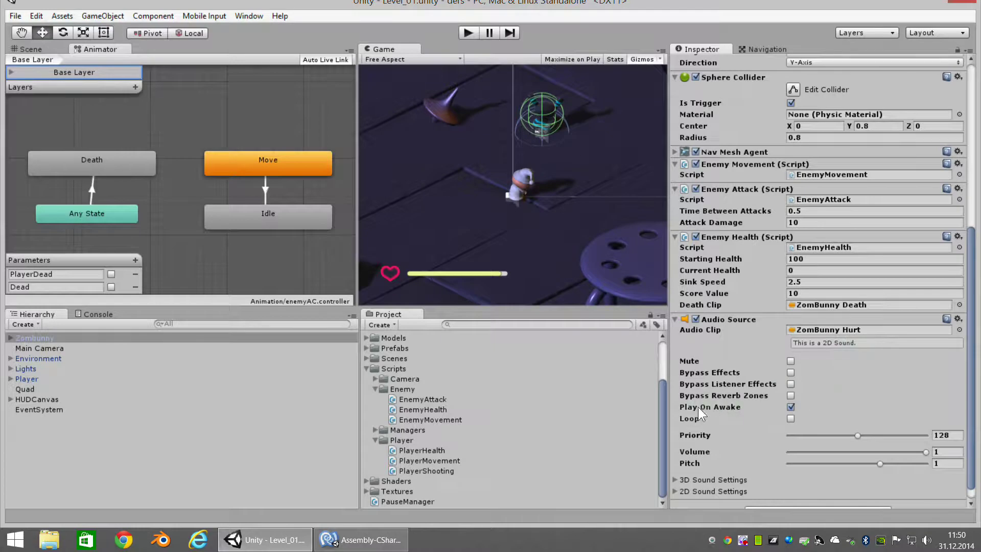
pyautogui.click(790, 407)
pyautogui.click(674, 317)
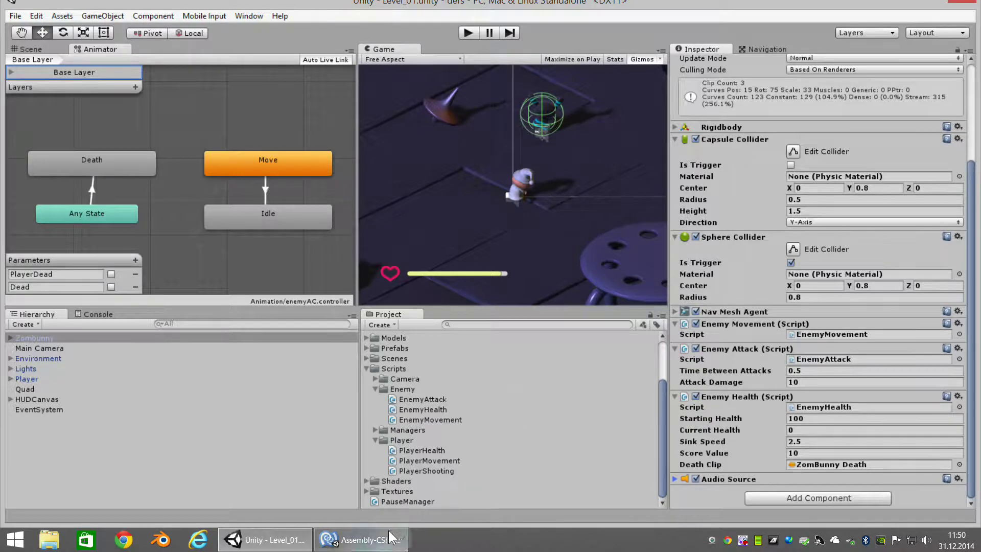
# - In EnemyHealth.cs, highlight the startingHealth and scoreValue (10) field declarations
pyautogui.click(403, 536)
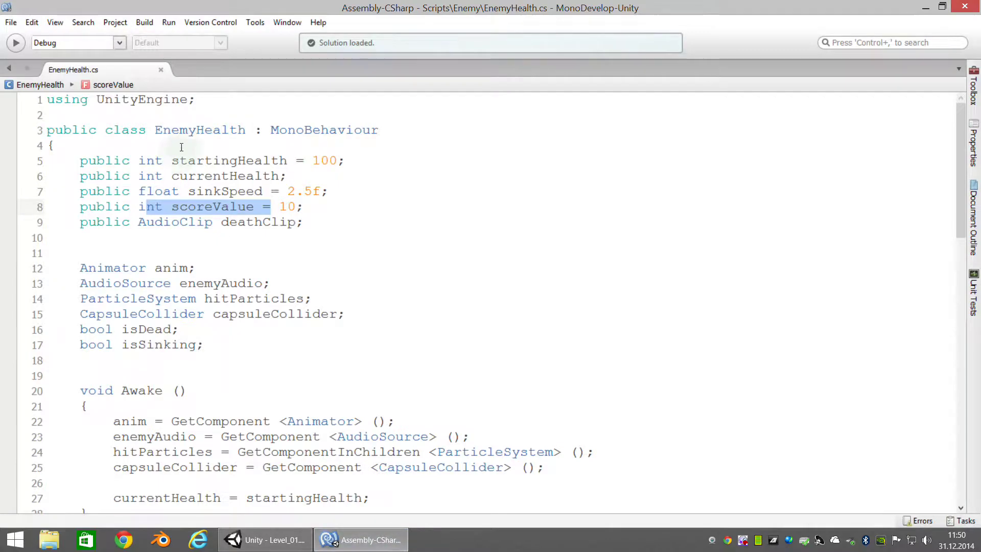
pyautogui.click(146, 176)
pyautogui.scroll(-5, 265, 302)
pyautogui.scroll(-6, 268, 303)
pyautogui.scroll(-6, 268, 305)
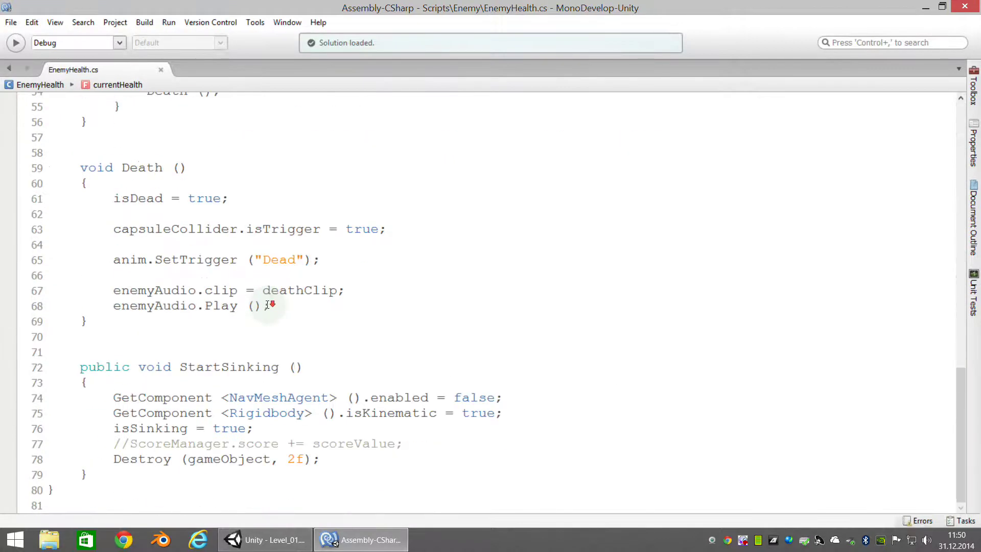
pyautogui.scroll(7, 267, 305)
pyautogui.scroll(11, 255, 232)
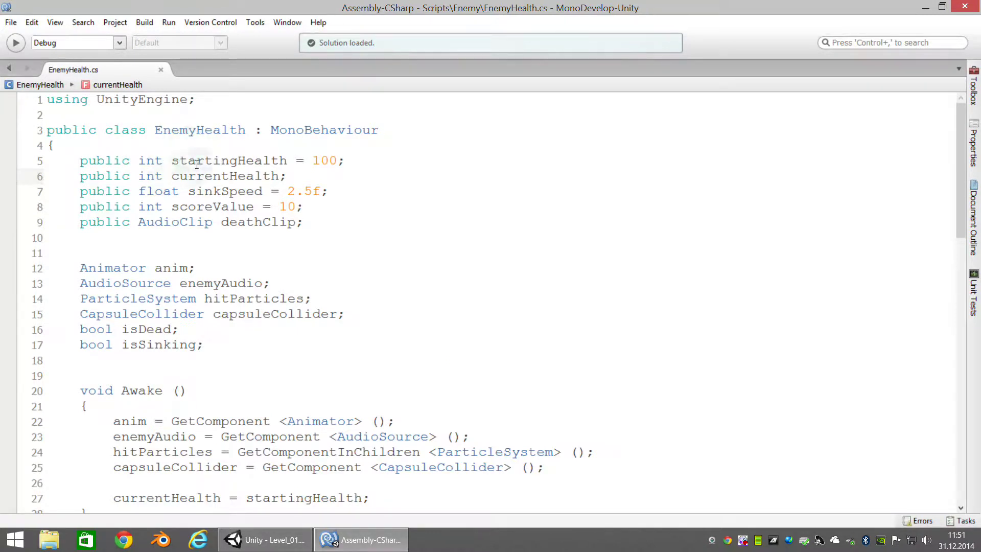
pyautogui.moveTo(173, 161); pyautogui.dragTo(347, 161)
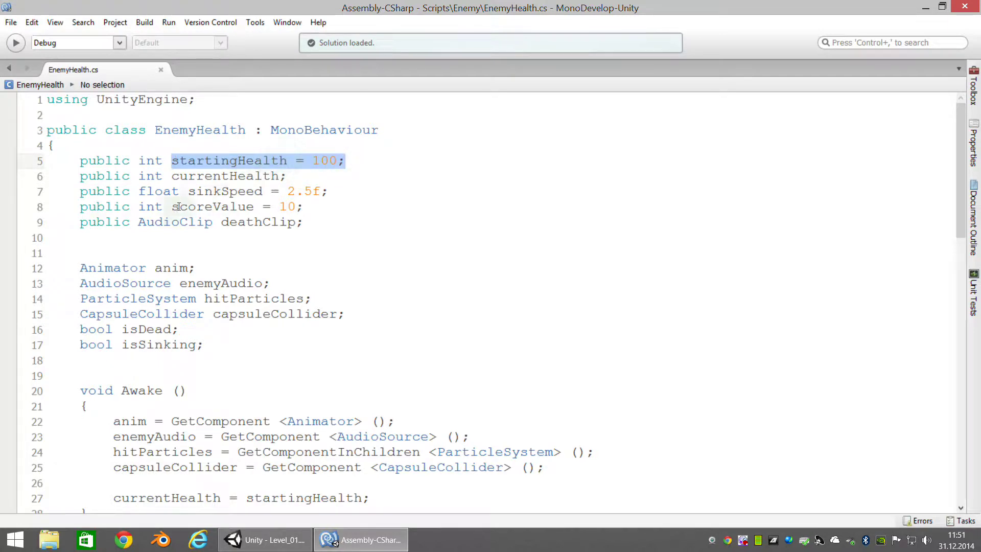
pyautogui.moveTo(172, 207); pyautogui.dragTo(303, 207)
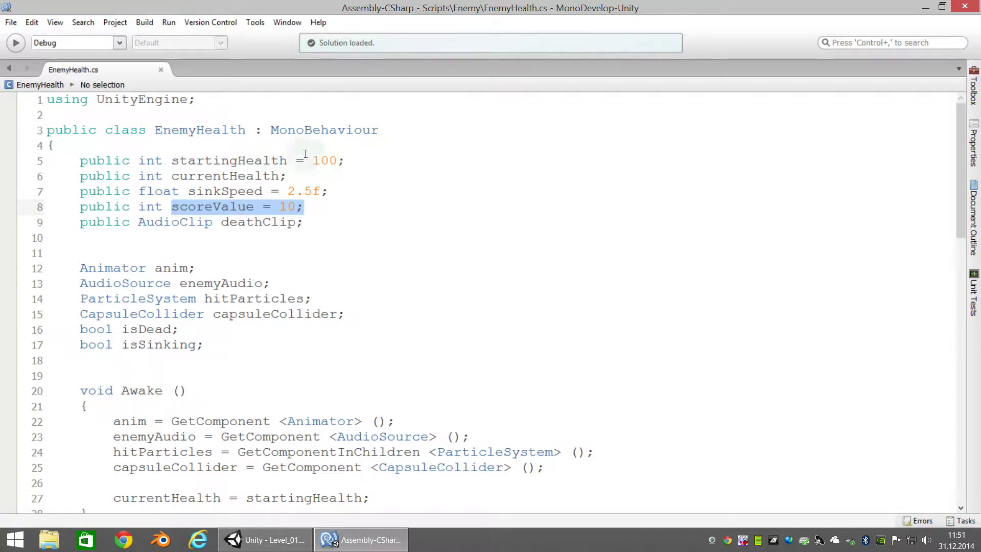
pyautogui.click(202, 177)
# - Highlight the currentHealth and sinkSpeed (2.5f) fields, then scoreValue again
pyautogui.moveTo(180, 175); pyautogui.dragTo(279, 177)
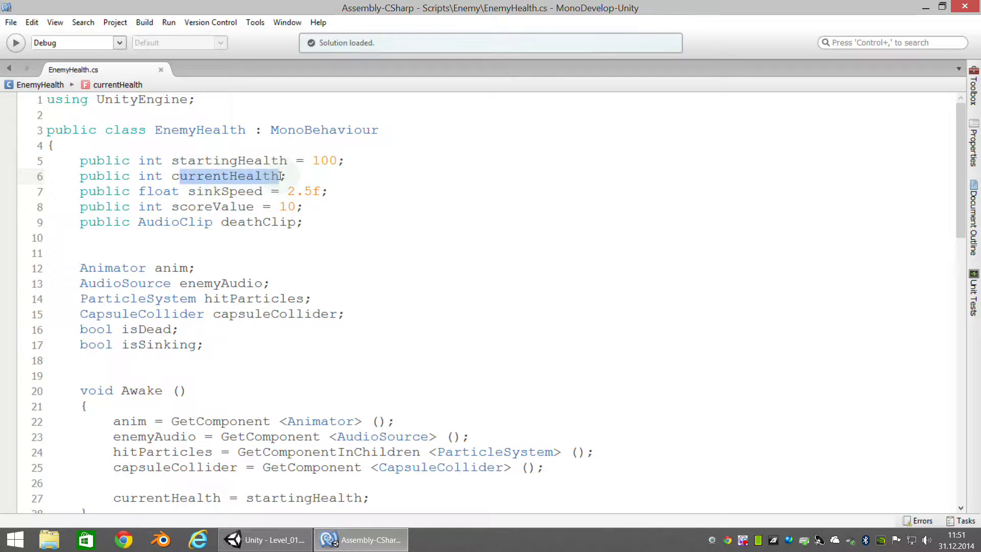
pyautogui.click(213, 176)
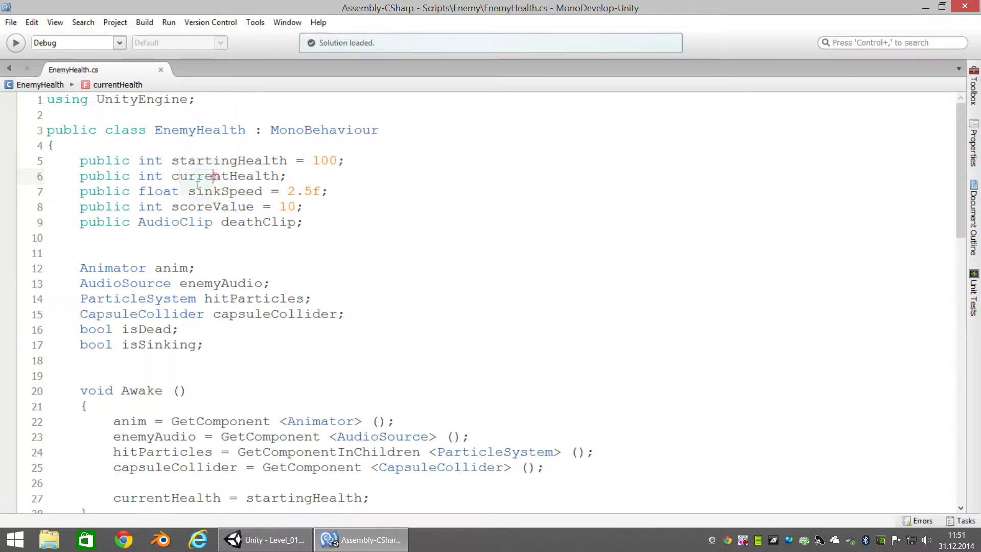
pyautogui.moveTo(190, 192); pyautogui.dragTo(329, 190)
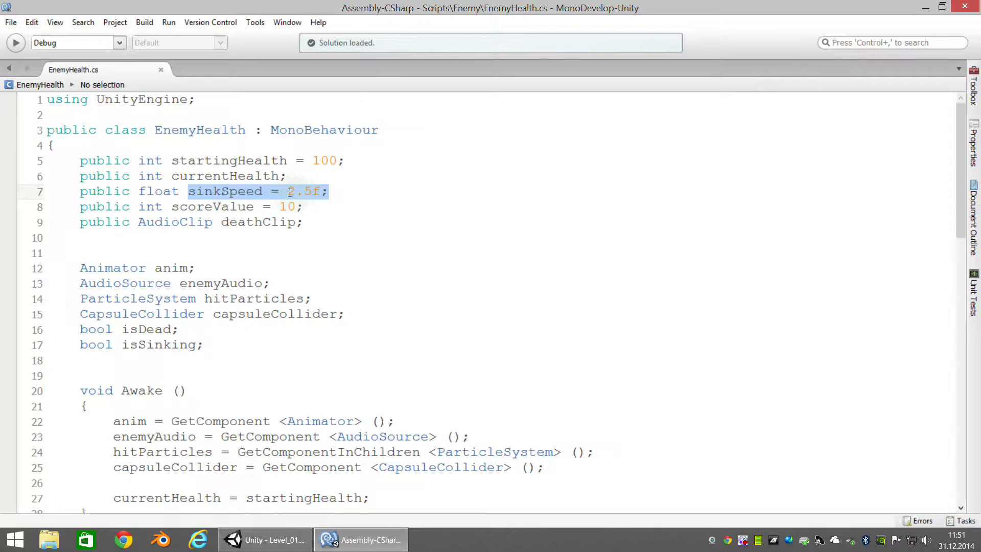
pyautogui.click(246, 207)
pyautogui.click(184, 206)
pyautogui.moveTo(184, 206); pyautogui.dragTo(295, 207)
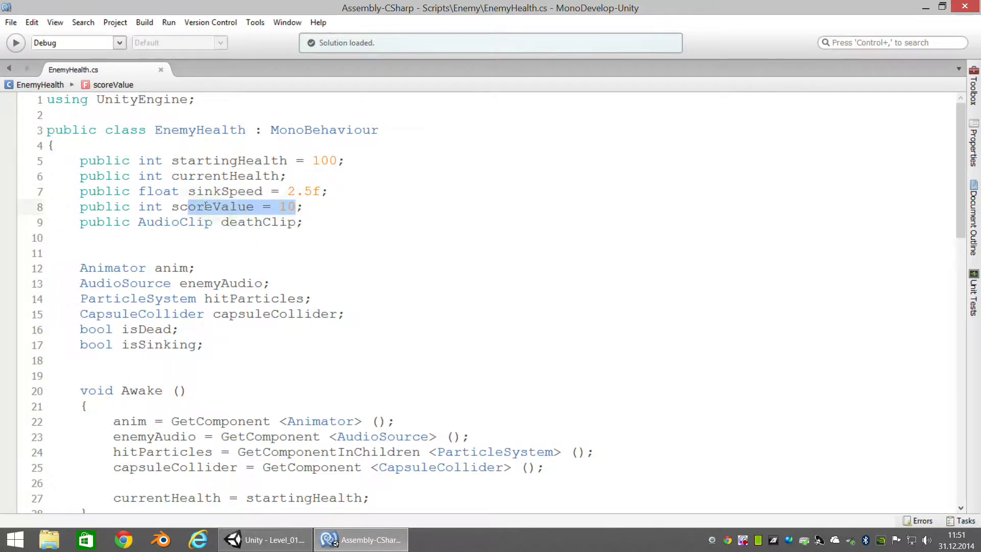
pyautogui.click(186, 206)
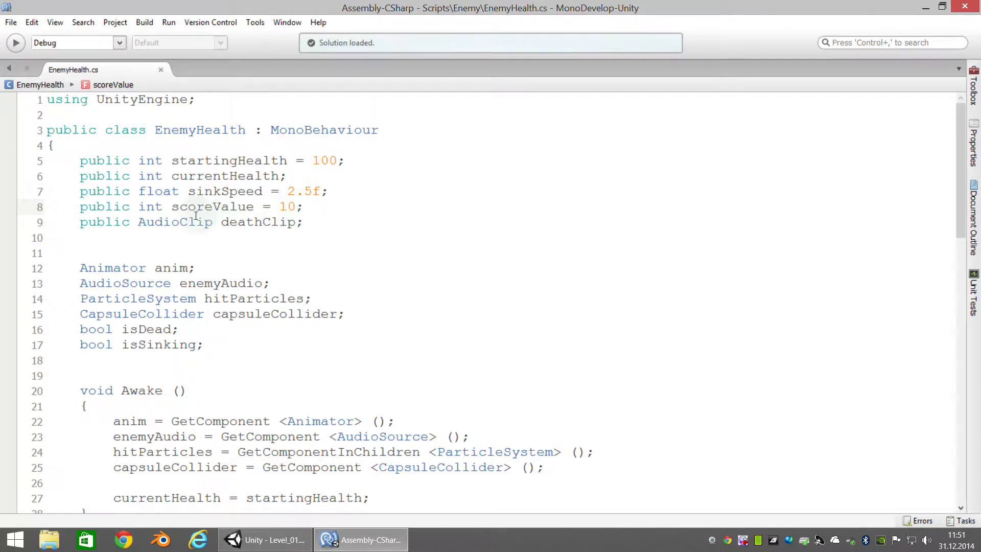
pyautogui.click(230, 207)
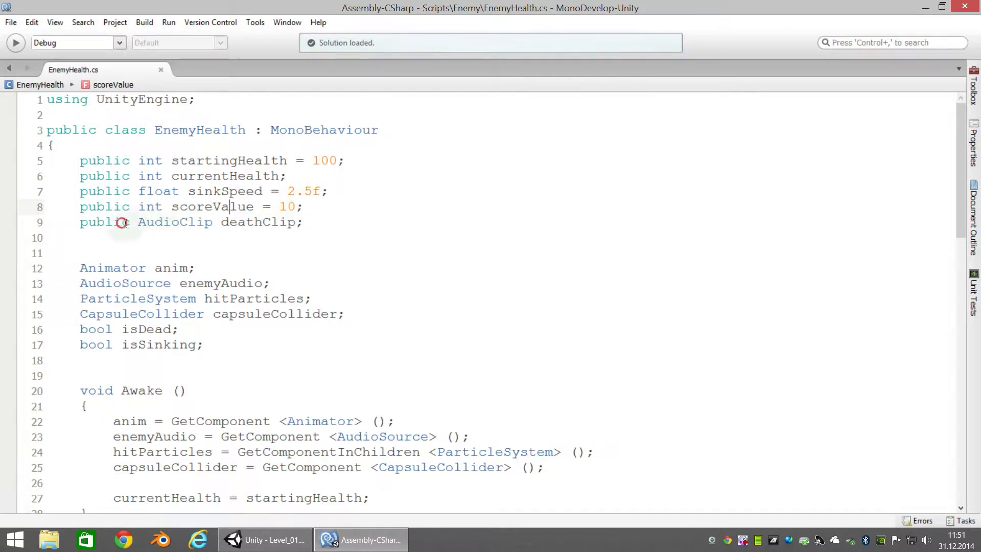
# - Highlight the AudioClip deathClip and Animator anim declarations, then return to Unity
pyautogui.moveTo(122, 223); pyautogui.dragTo(306, 221)
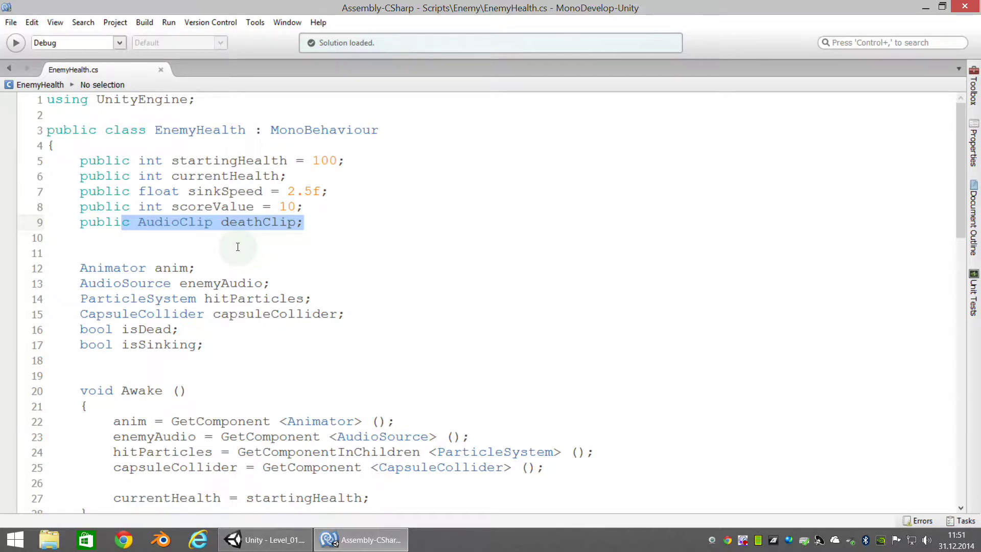
pyautogui.scroll(-1, 212, 191)
pyautogui.scroll(1, 212, 189)
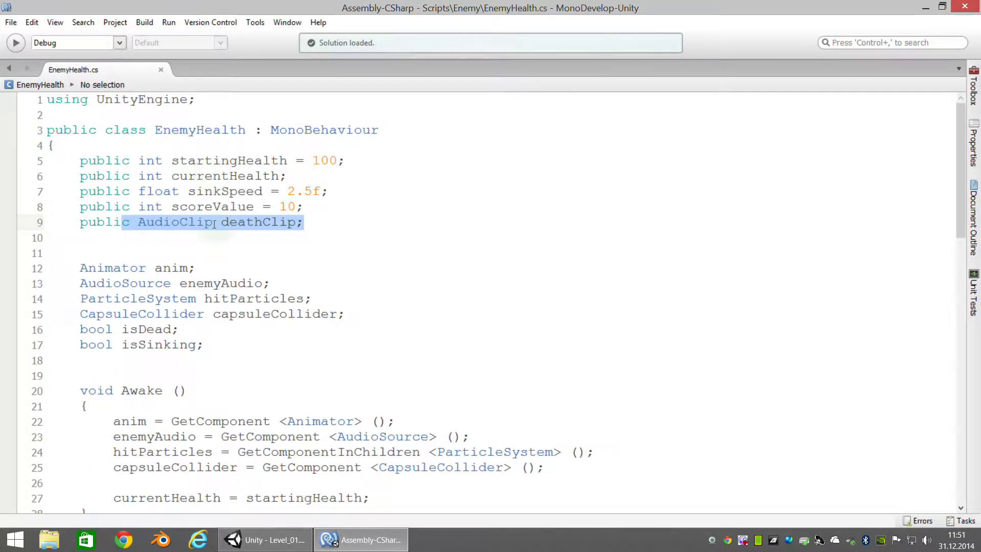
pyautogui.scroll(-1, 245, 232)
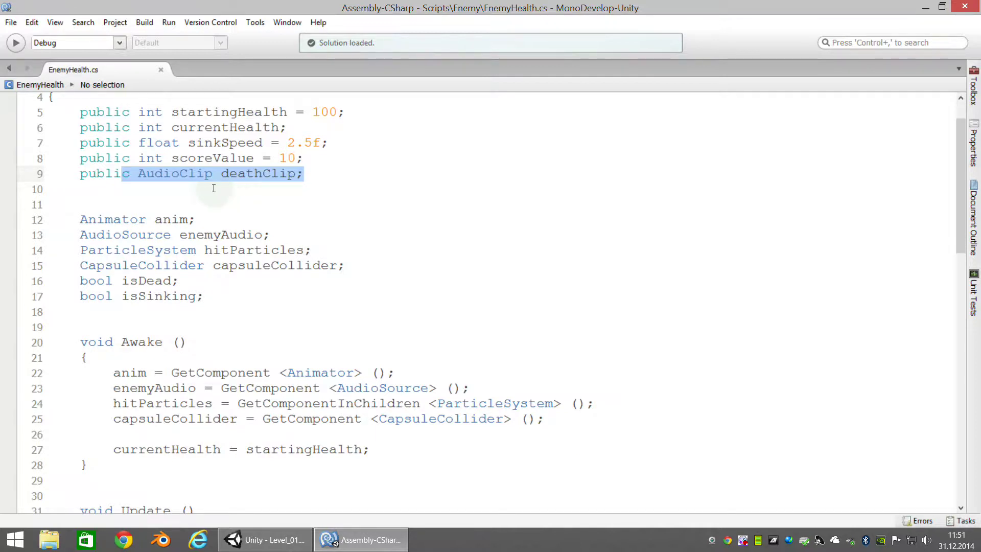
pyautogui.click(249, 173)
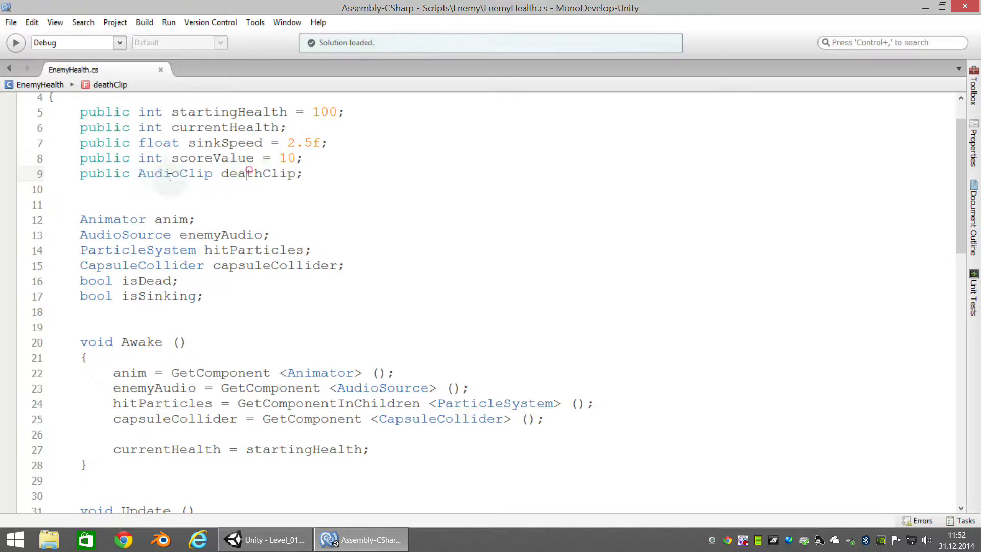
pyautogui.click(142, 173)
pyautogui.moveTo(159, 175); pyautogui.dragTo(229, 174)
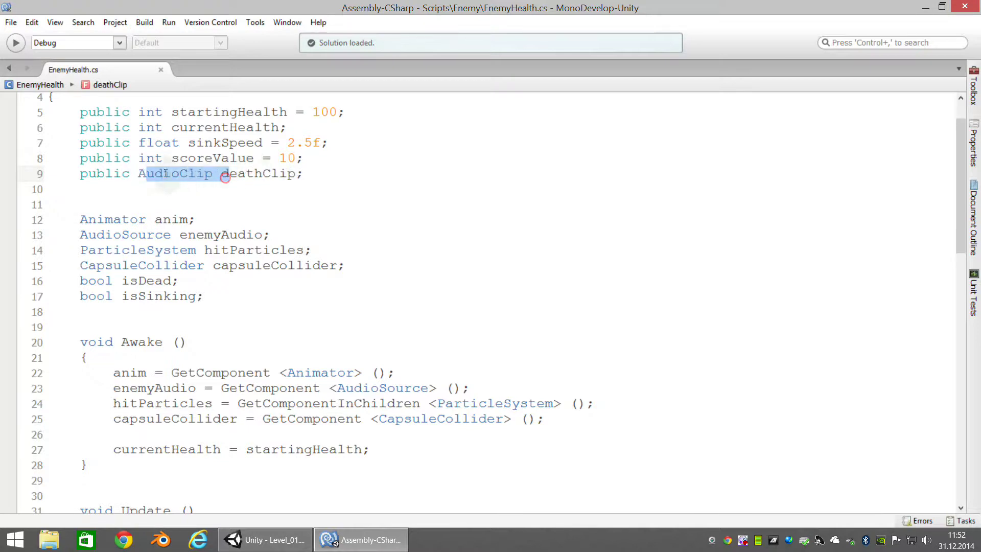
pyautogui.moveTo(137, 175); pyautogui.dragTo(206, 173)
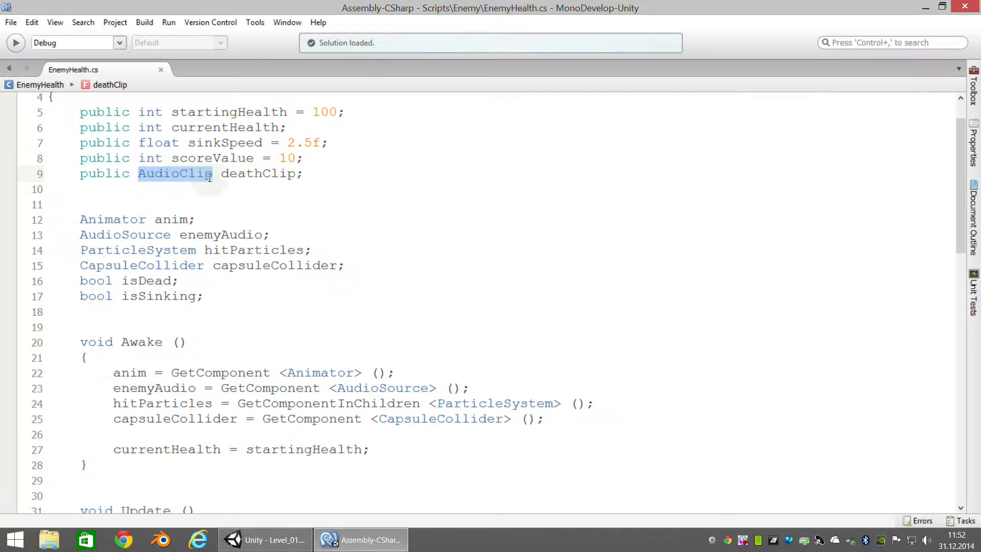
pyautogui.scroll(-1, 199, 213)
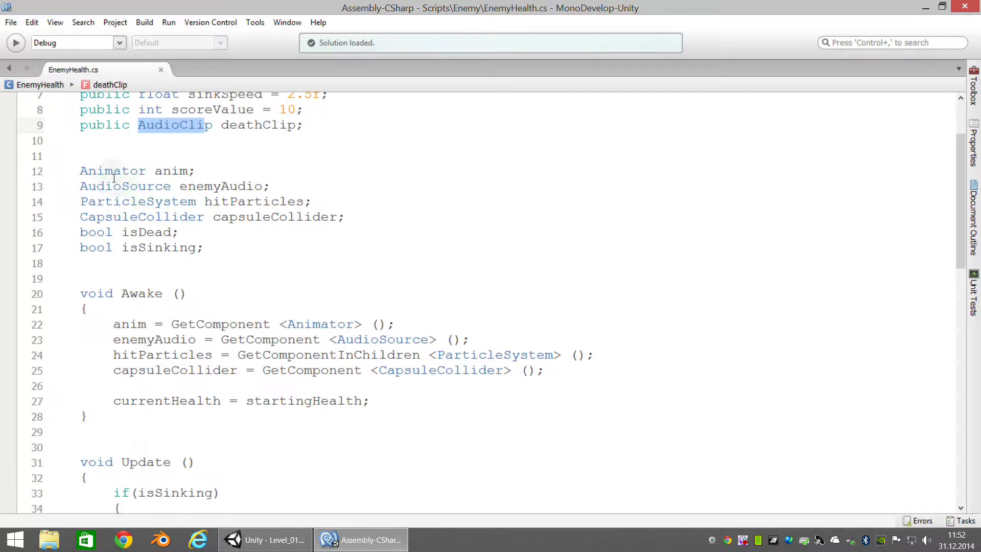
pyautogui.moveTo(80, 170); pyautogui.dragTo(197, 171)
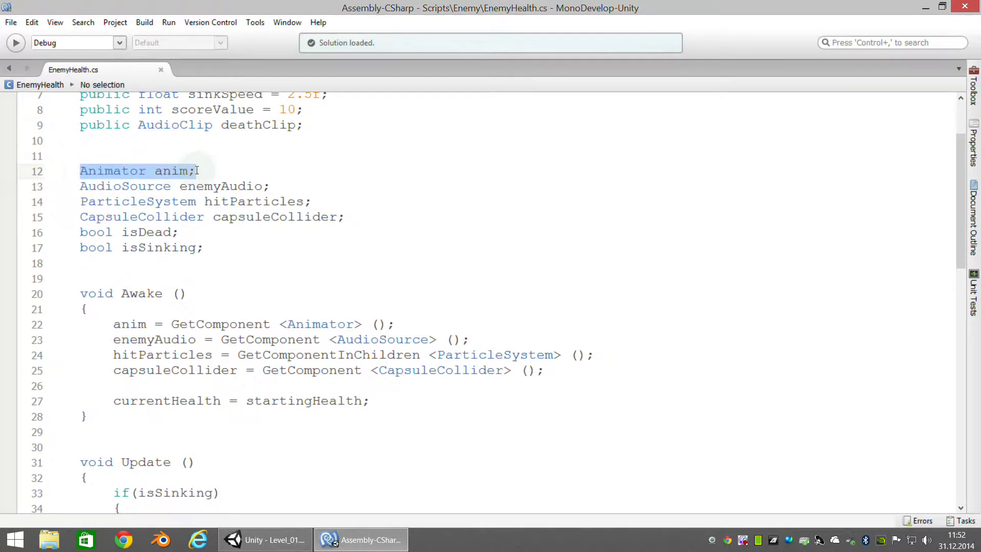
pyautogui.click(139, 186)
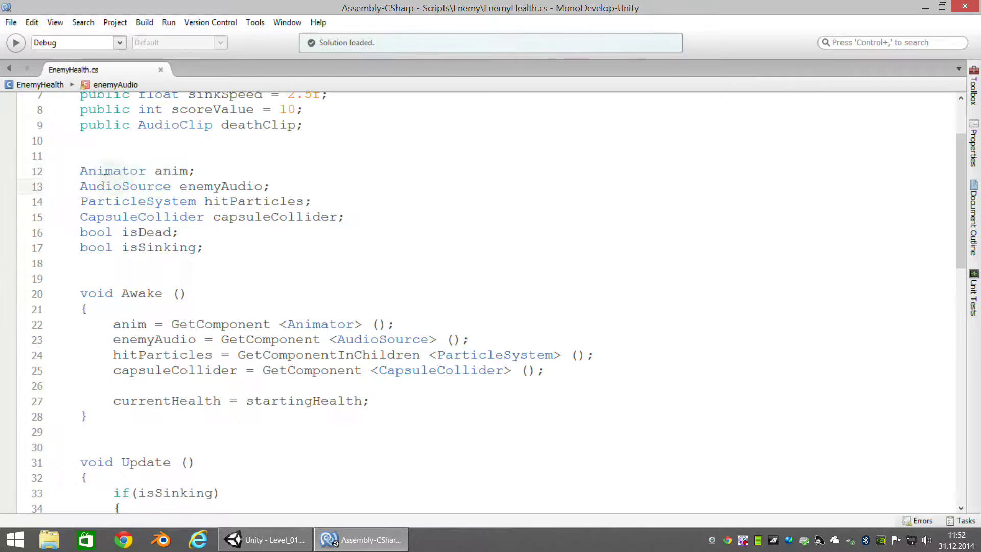
pyautogui.click(266, 540)
# - Review the anim variable, its Animator lookup in Awake, and the hitParticles declaration
pyautogui.click(47, 338)
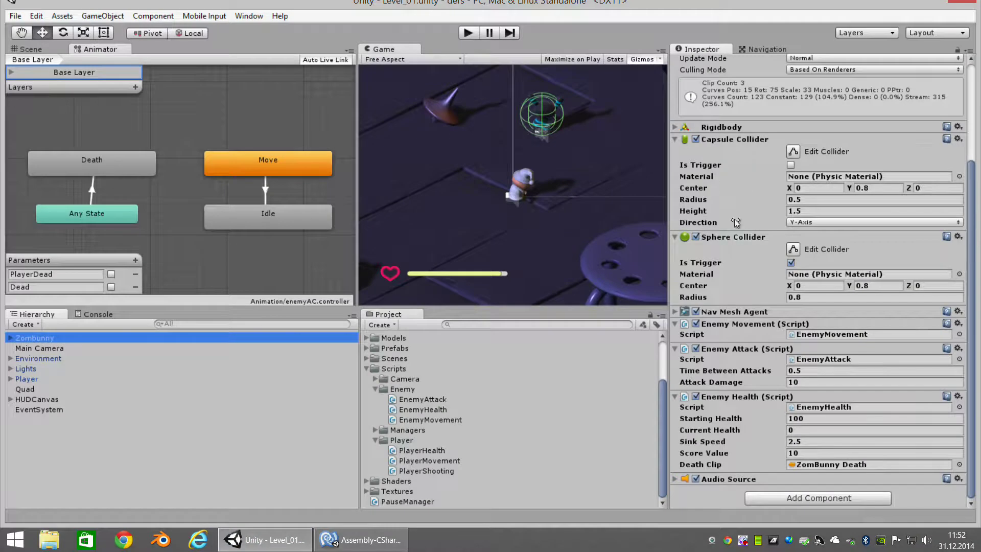
pyautogui.scroll(5, 906, 314)
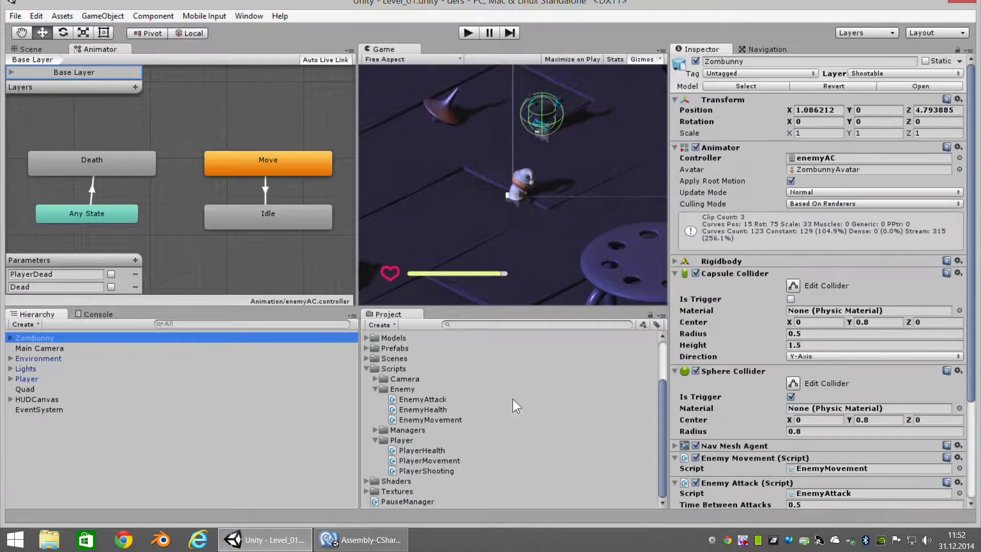
pyautogui.click(357, 540)
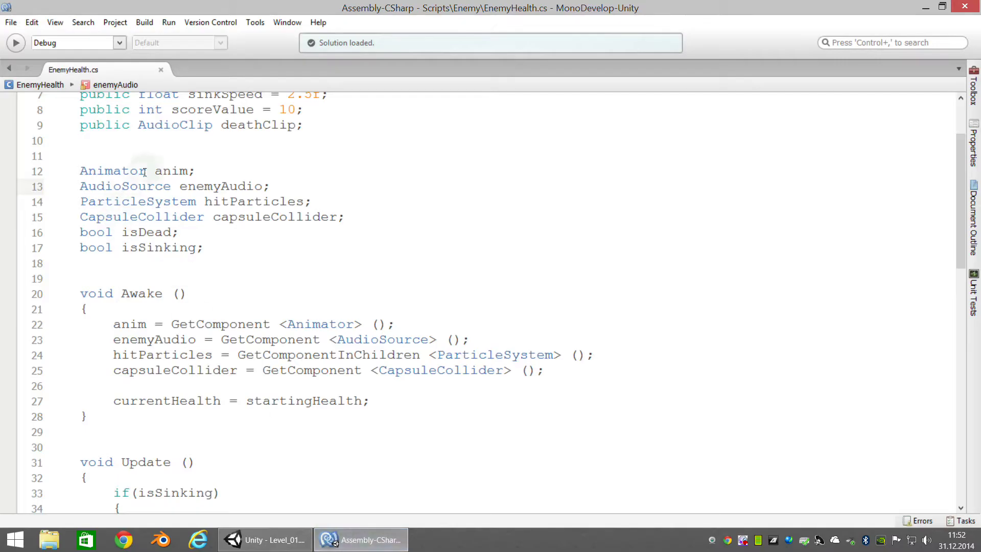
pyautogui.doubleClick(171, 170)
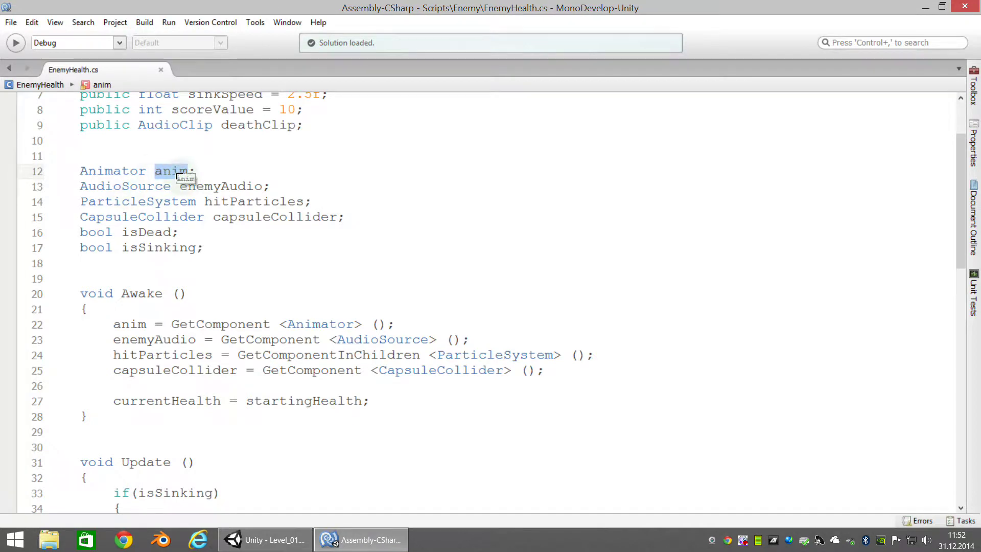
pyautogui.moveTo(112, 325); pyautogui.dragTo(395, 324)
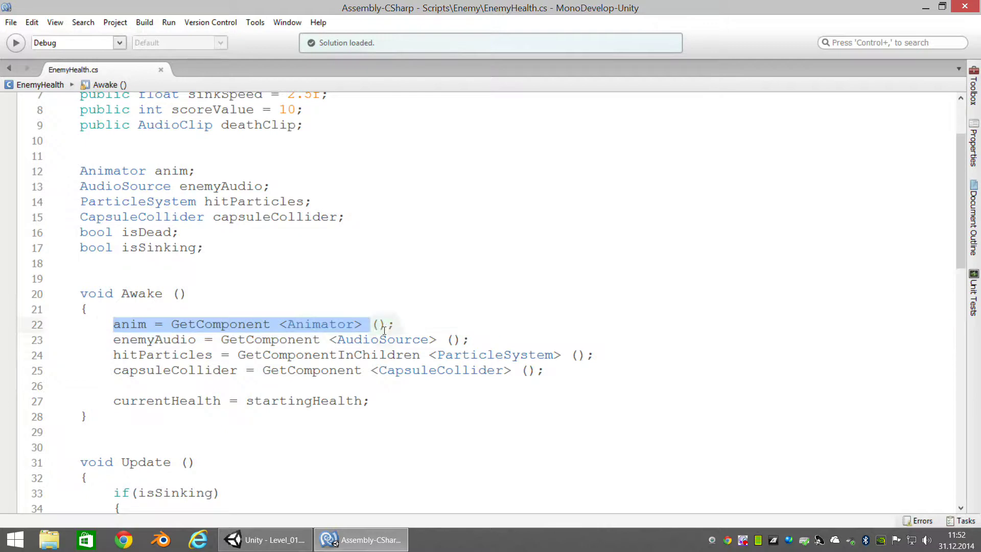
pyautogui.click(129, 203)
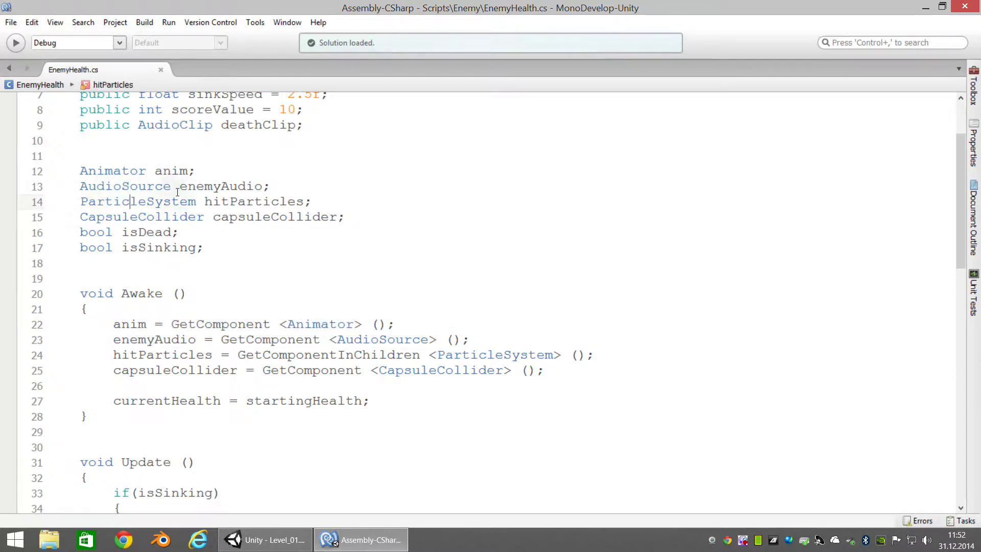
pyautogui.click(221, 203)
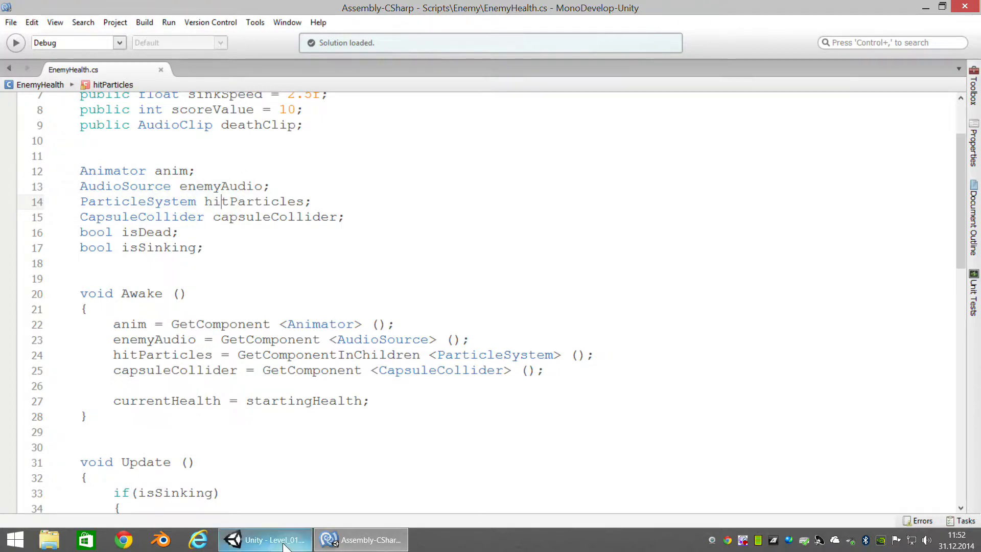
pyautogui.click(284, 546)
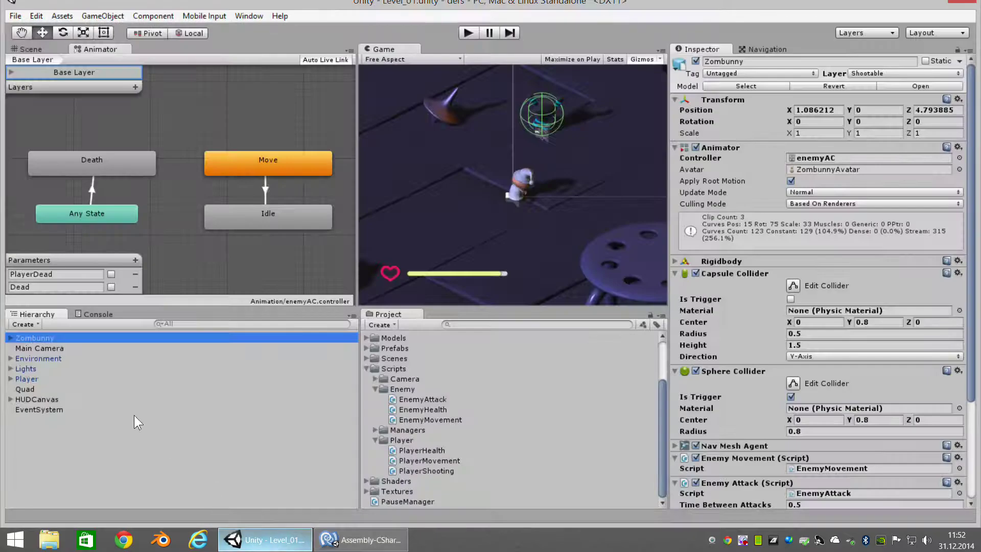
pyautogui.click(10, 338)
pyautogui.click(46, 358)
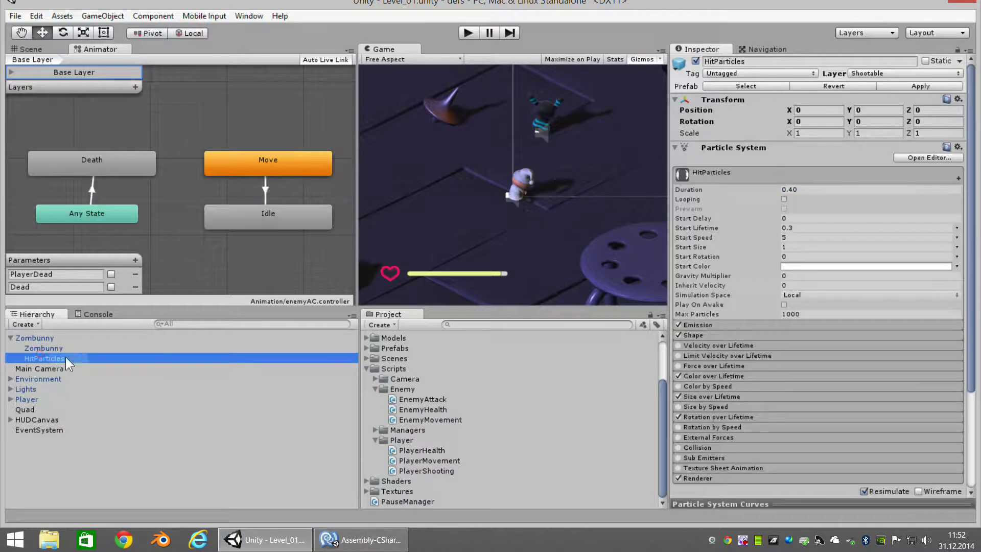
pyautogui.click(31, 49)
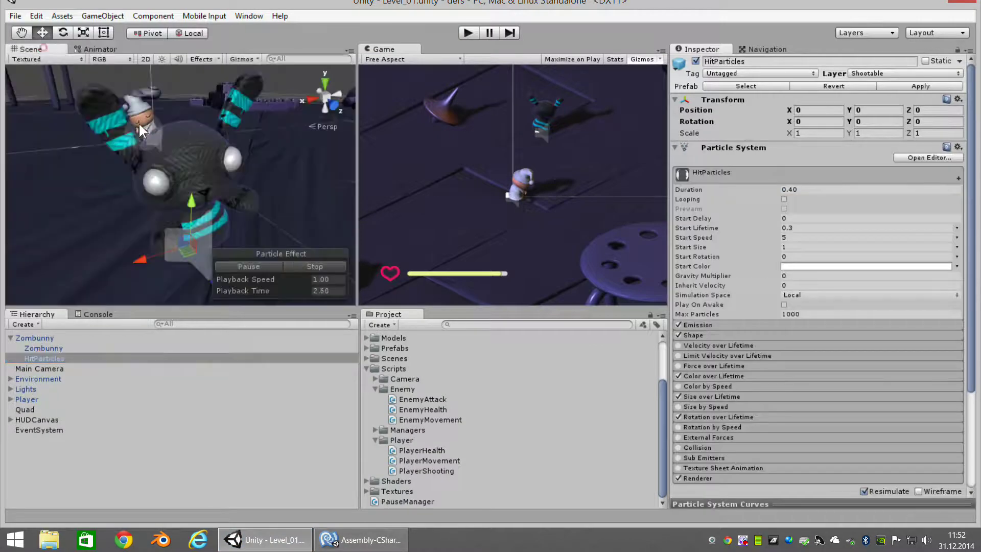
pyautogui.scroll(-5, 205, 208)
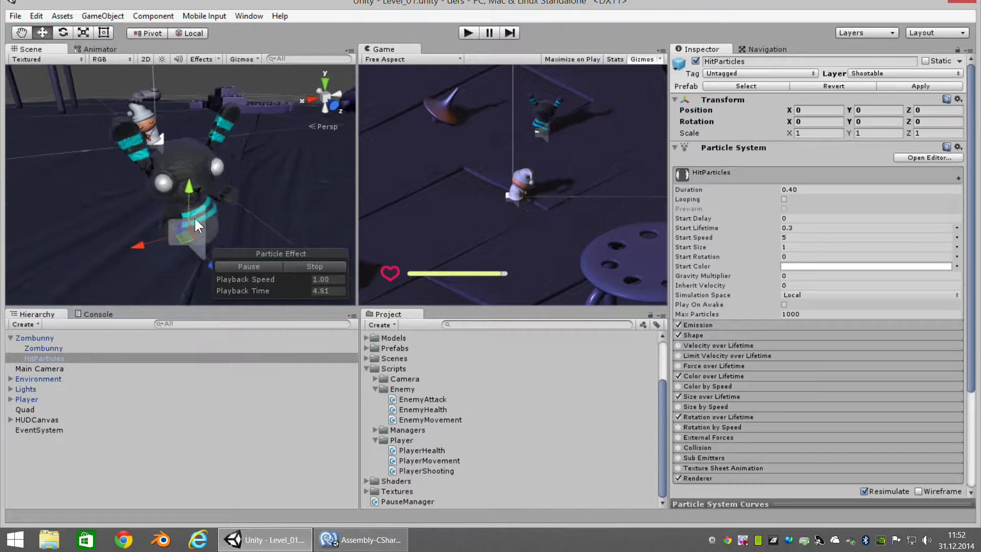
pyautogui.click(241, 265)
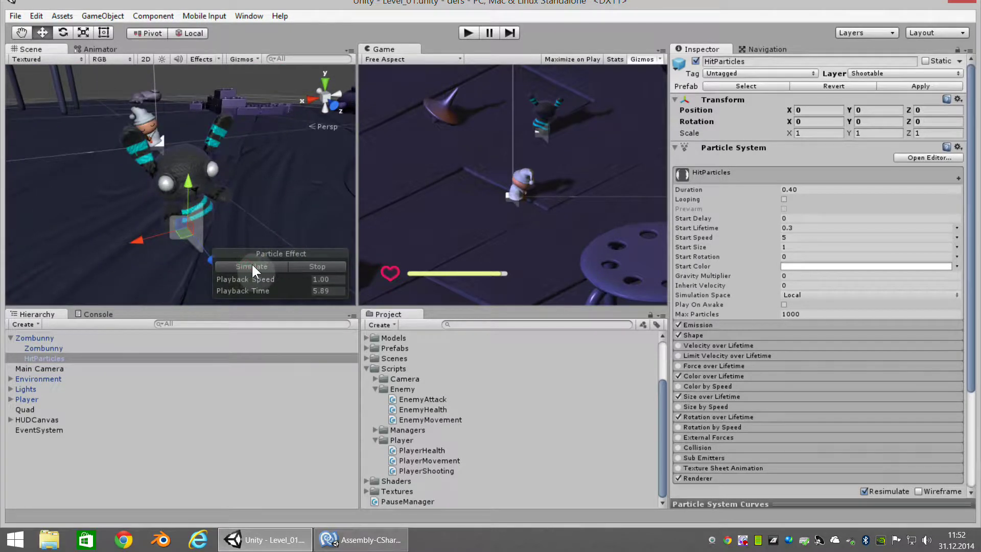
pyautogui.click(250, 263)
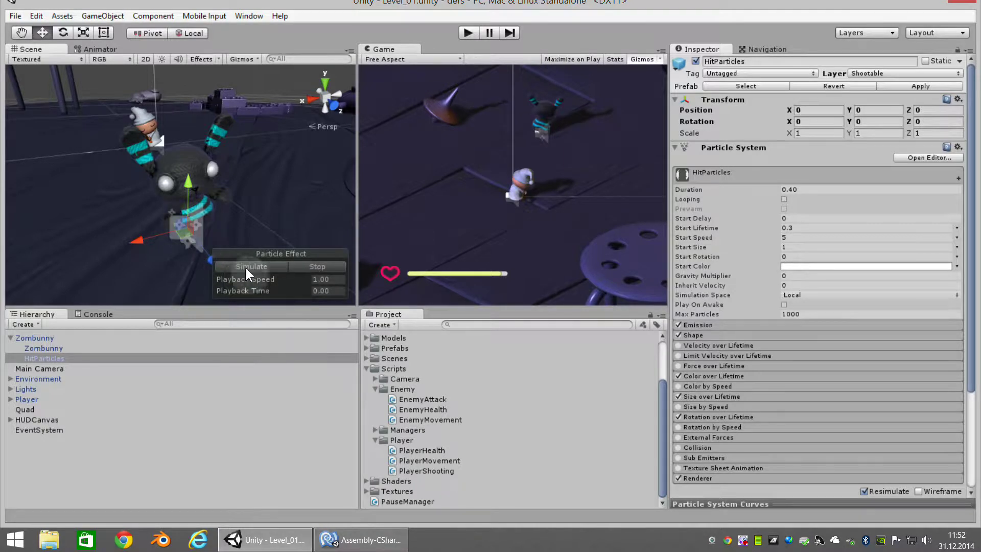
pyautogui.click(353, 539)
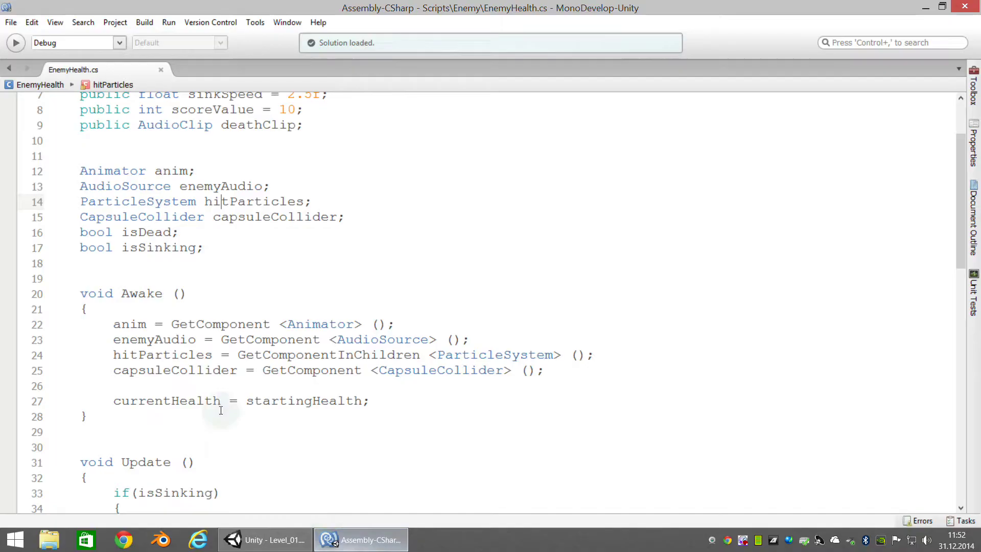
pyautogui.click(222, 201)
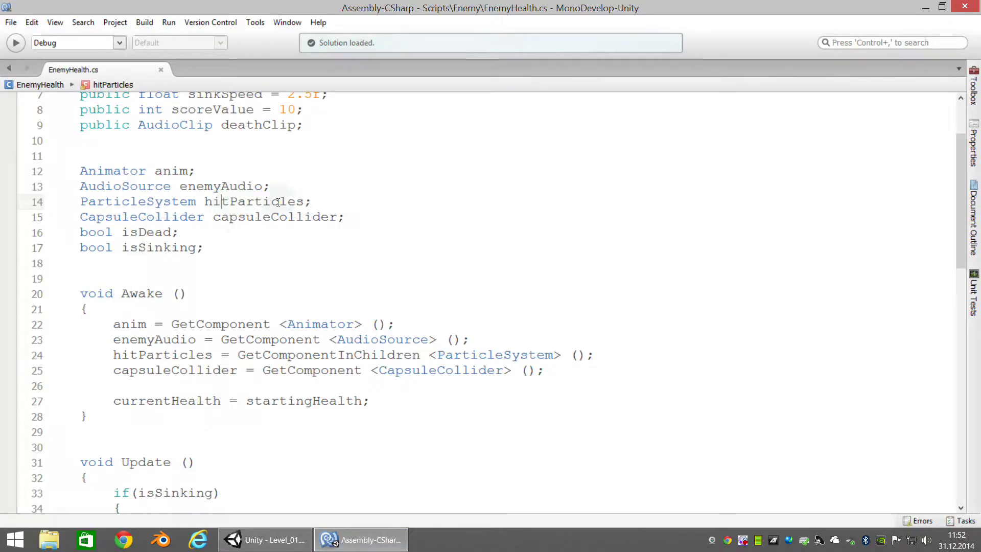
pyautogui.click(291, 539)
pyautogui.scroll(3, 182, 173)
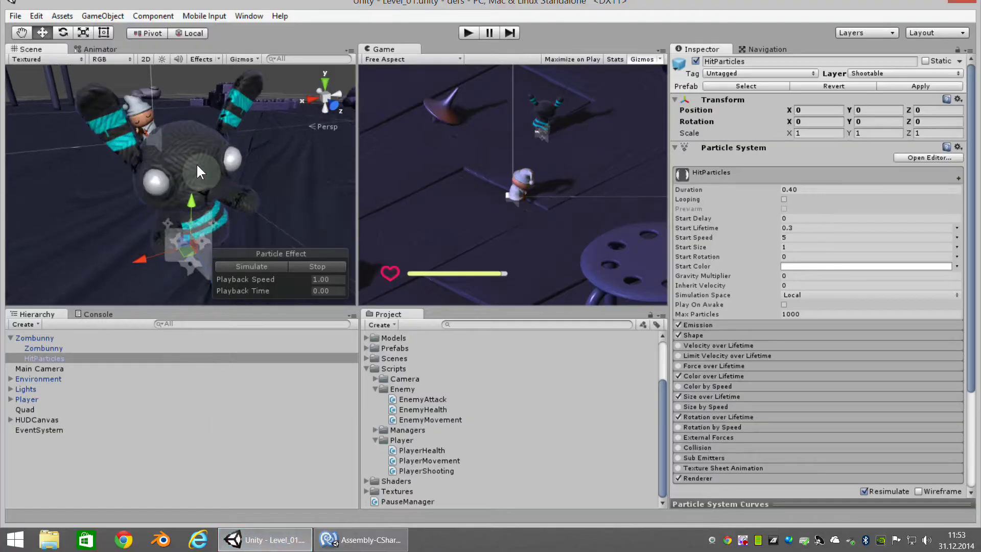
pyautogui.click(55, 338)
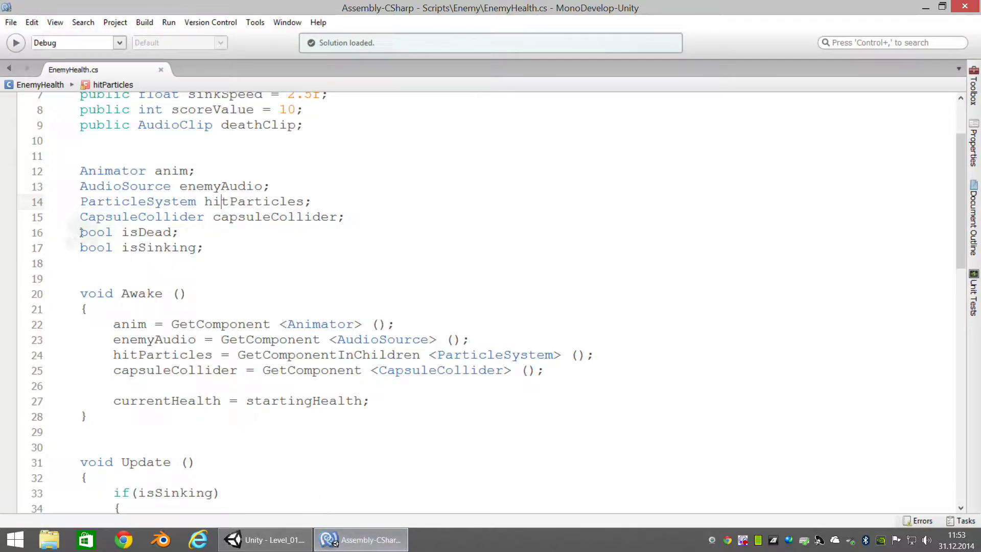
# - Highlight the isDead and isSinking flags and anim in Awake, then view Zombunny's Enemy Health
pyautogui.doubleClick(124, 233)
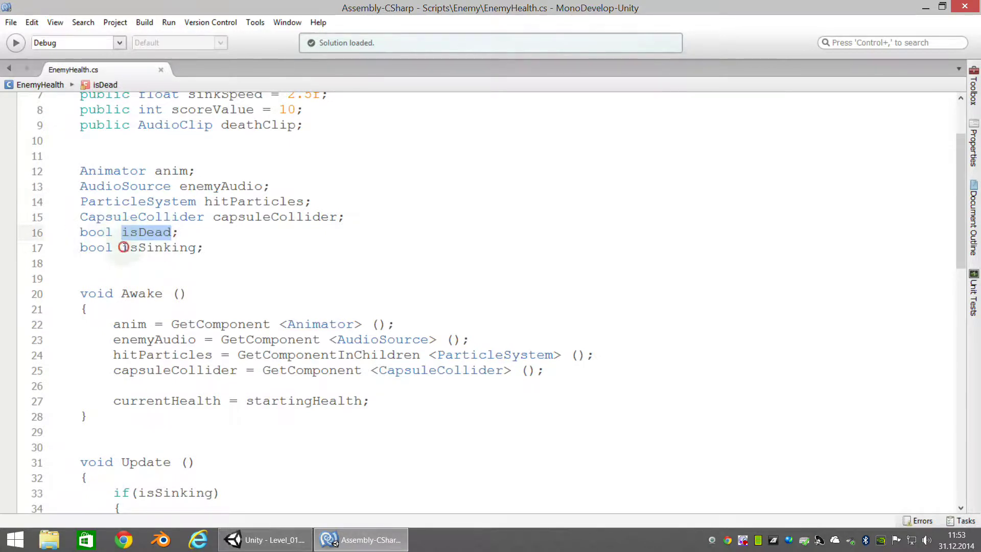
pyautogui.moveTo(125, 248); pyautogui.dragTo(190, 249)
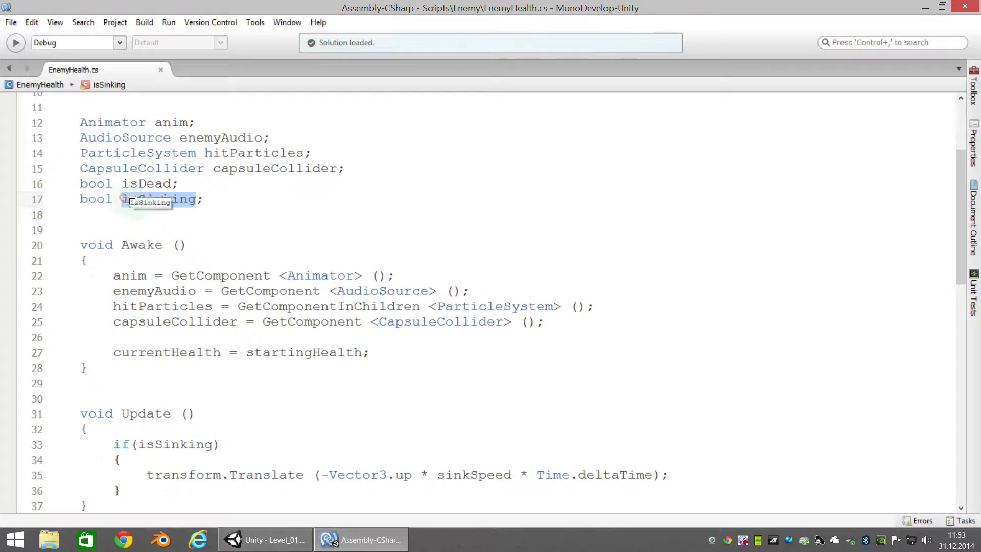
pyautogui.click(139, 200)
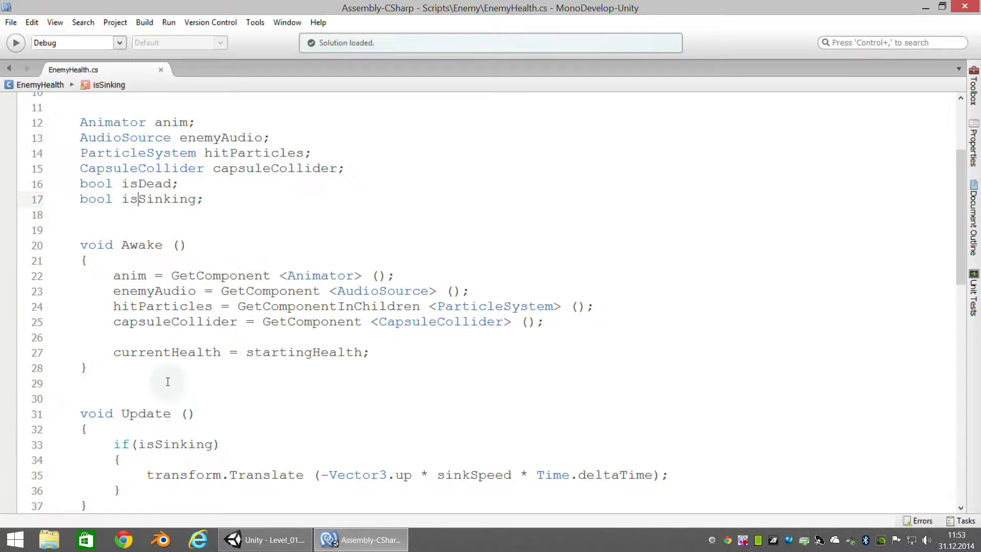
pyautogui.scroll(-1, 245, 278)
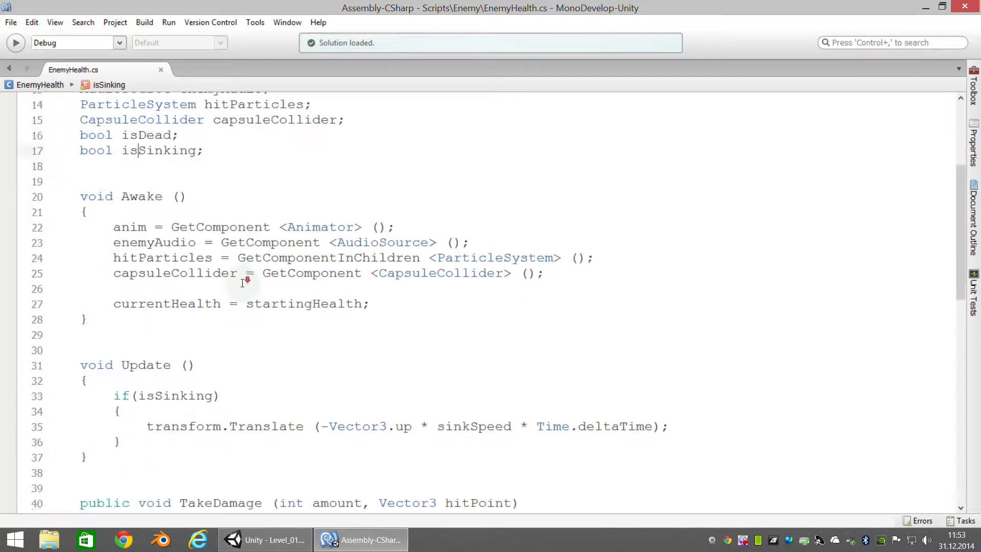
pyautogui.doubleClick(141, 228)
pyautogui.click(223, 227)
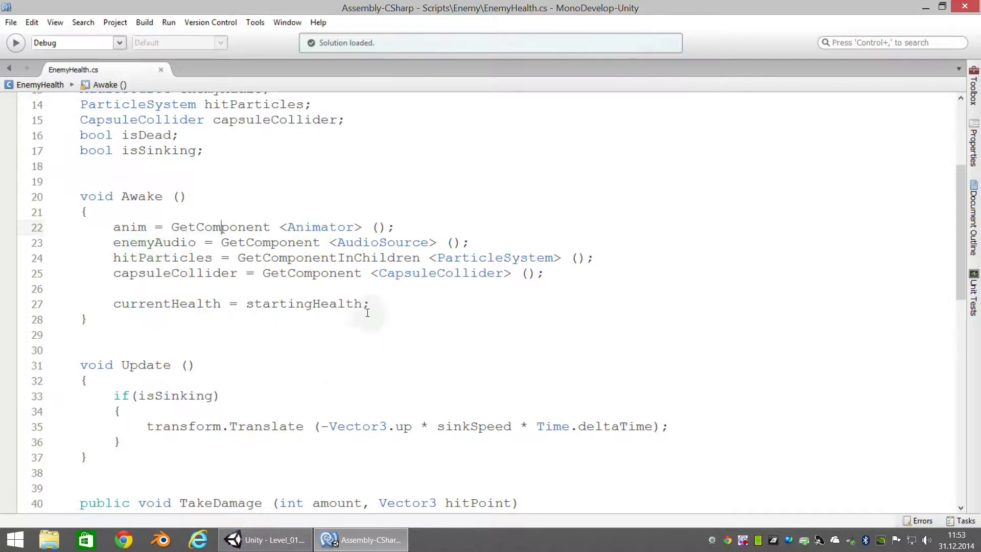
pyautogui.click(316, 534)
pyautogui.scroll(-3, 728, 434)
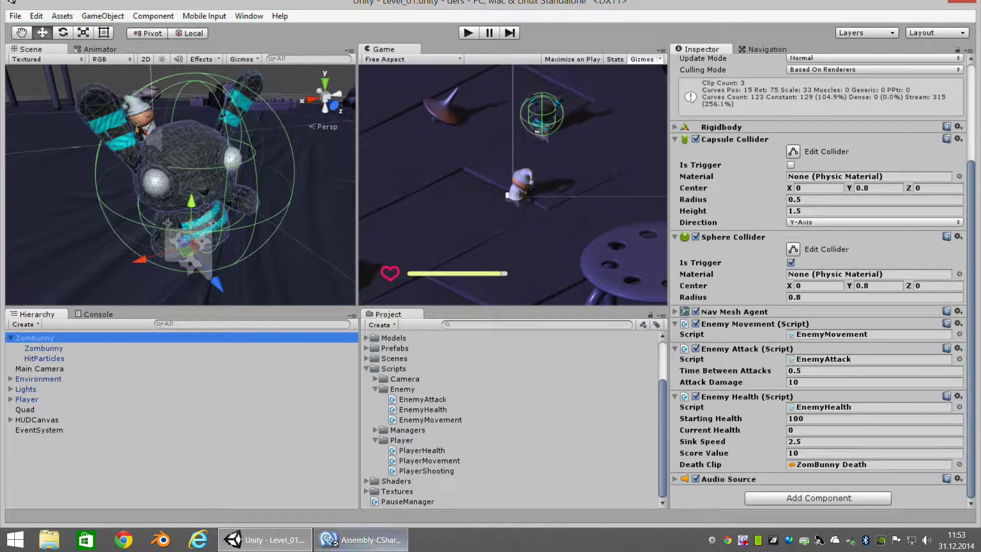
# - Check the hitParticles line in Awake, glance at Unity, then return to EnemyHealth.cs
pyautogui.click(361, 539)
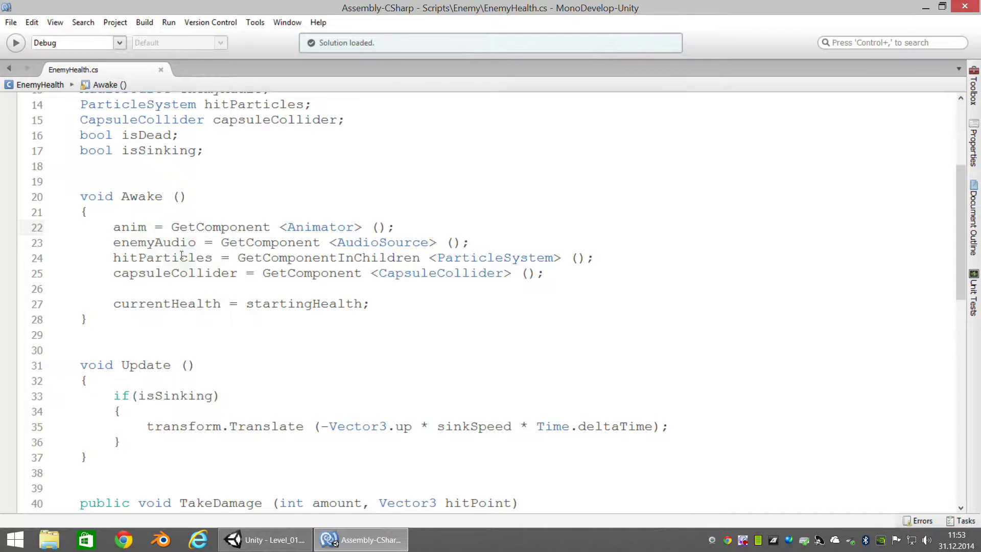
pyautogui.click(196, 256)
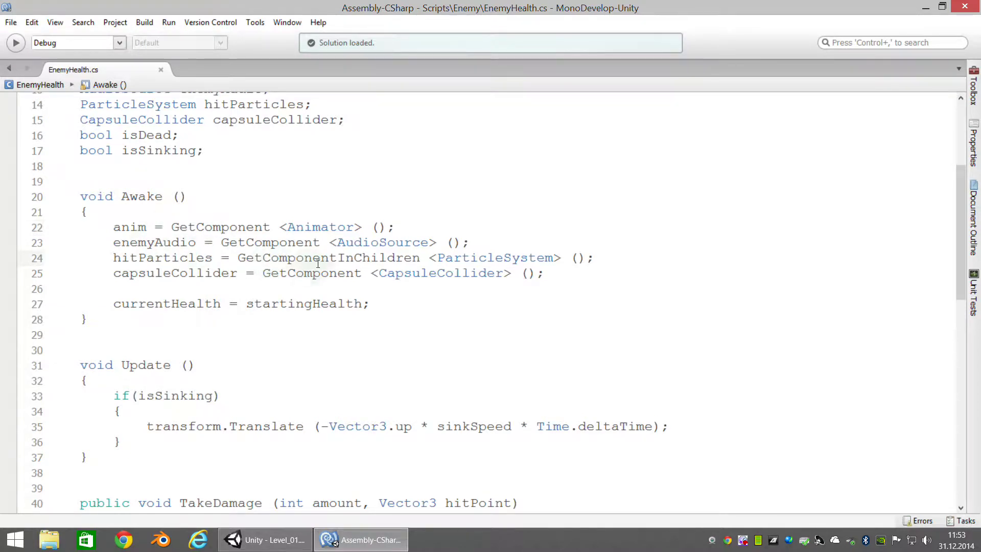
pyautogui.click(270, 545)
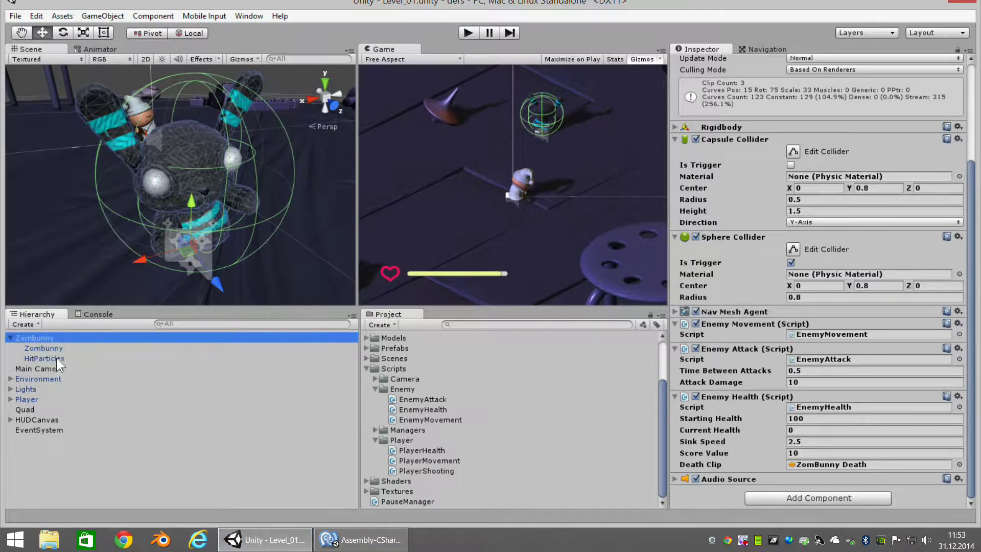
pyautogui.click(357, 540)
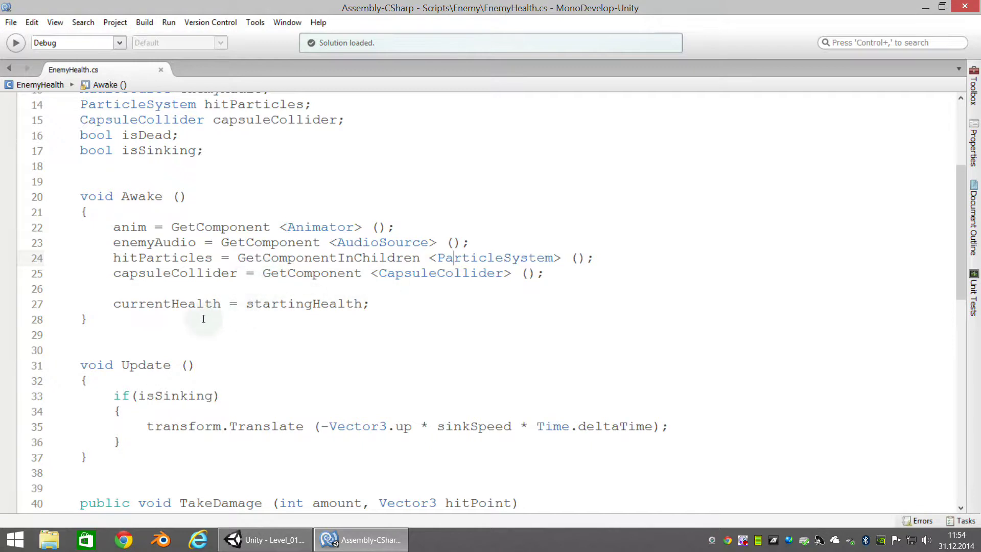
pyautogui.click(140, 305)
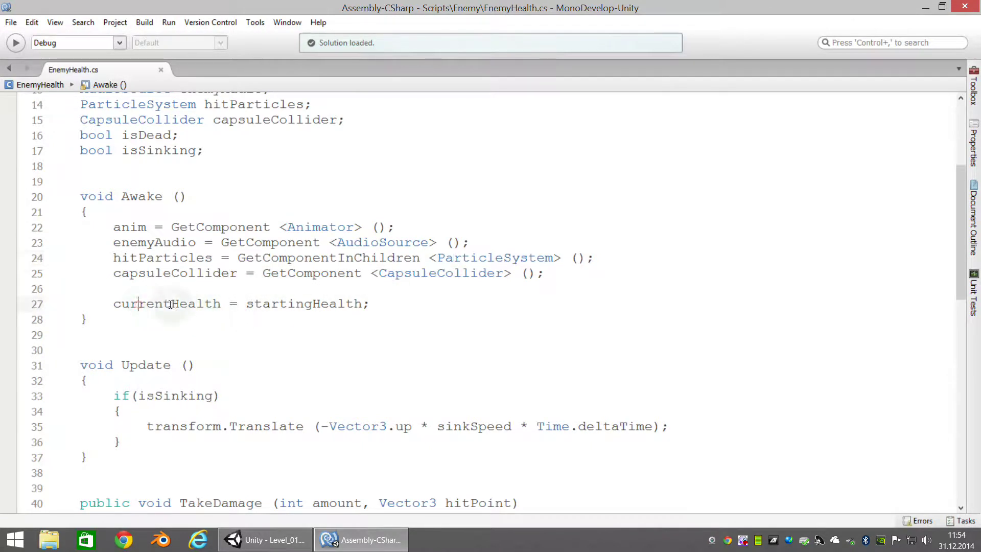
pyautogui.moveTo(157, 304)
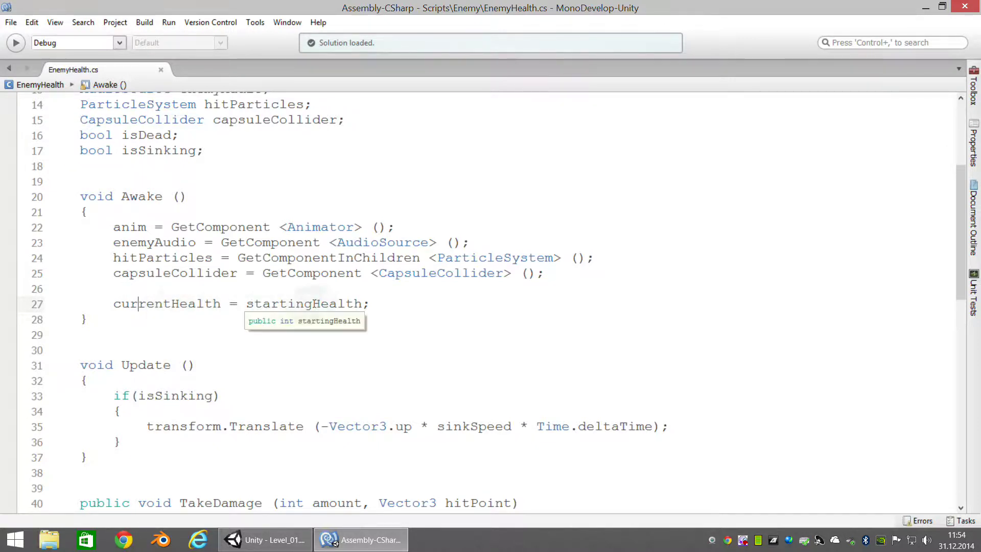
pyautogui.scroll(2, 217, 234)
pyautogui.scroll(2, 216, 233)
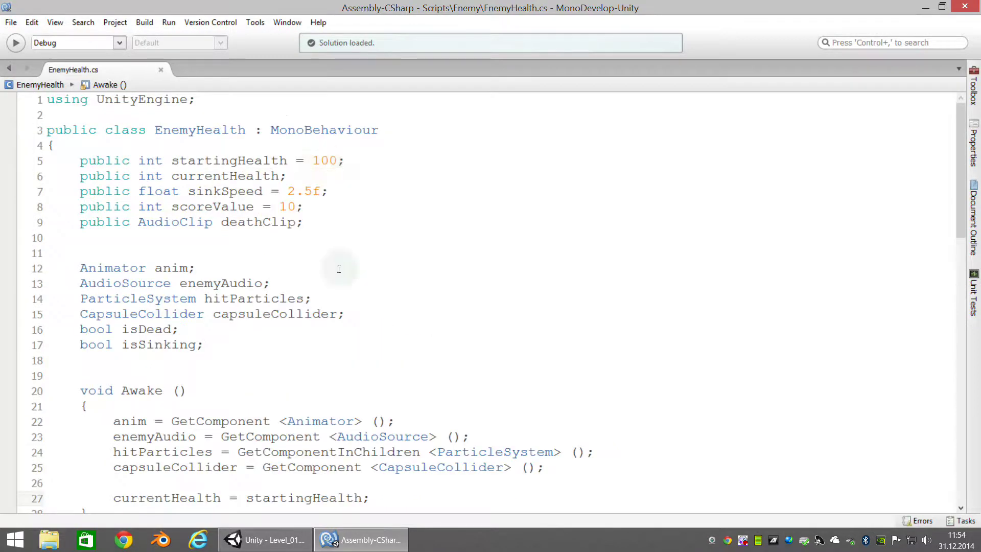
pyautogui.scroll(-3, 339, 267)
pyautogui.scroll(-2, 424, 337)
pyautogui.scroll(-1, 347, 346)
pyautogui.scroll(-1, 344, 345)
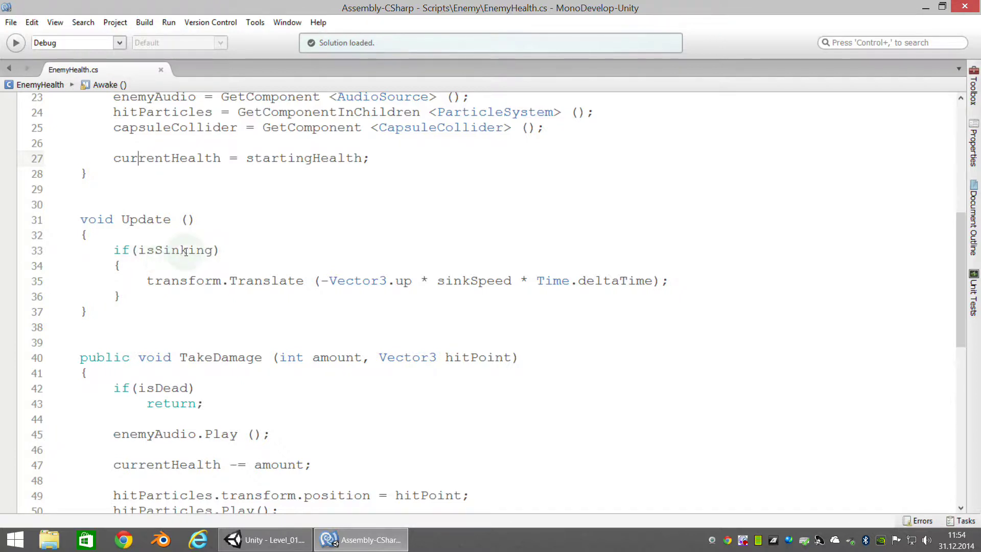
pyautogui.moveTo(156, 255)
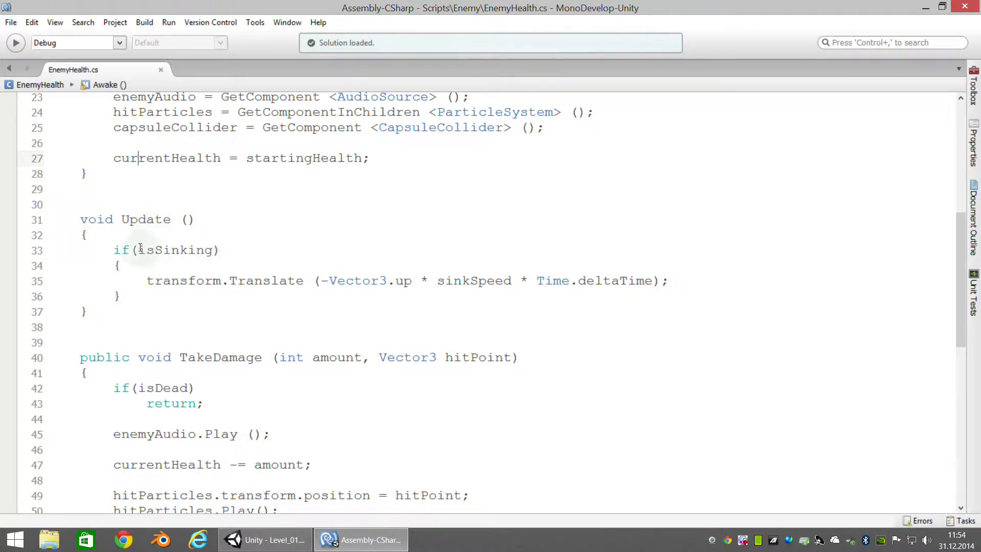
pyautogui.moveTo(139, 250); pyautogui.dragTo(200, 251)
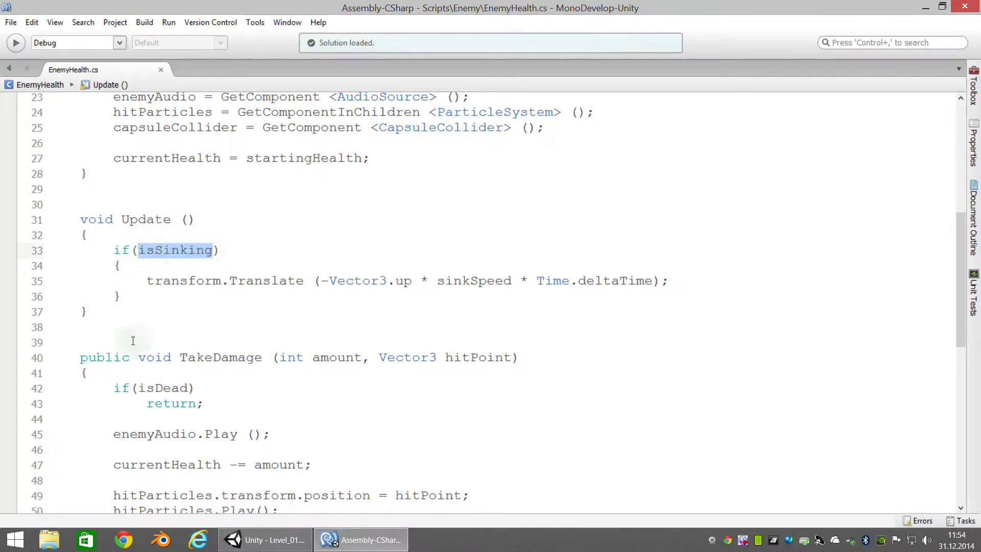
pyautogui.click(245, 281)
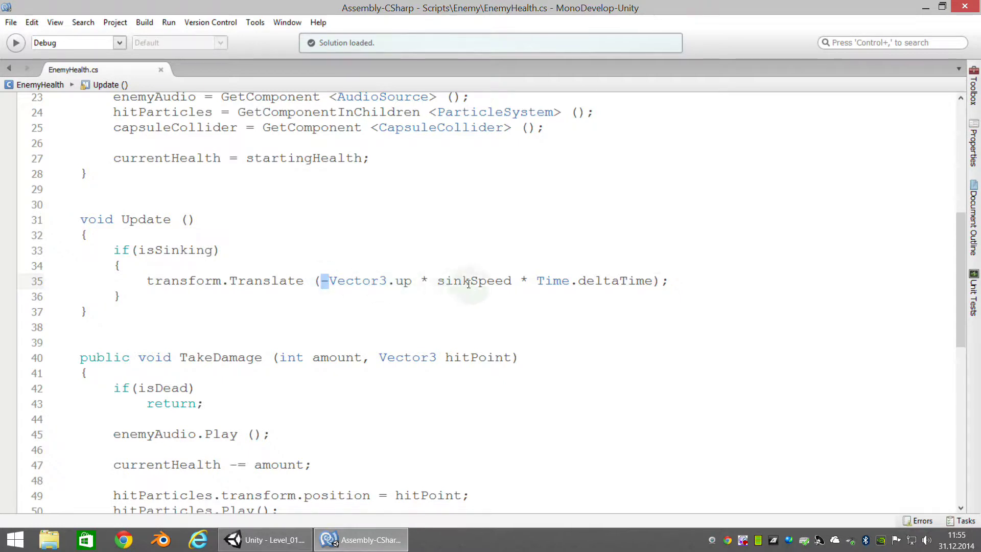
pyautogui.moveTo(437, 280); pyautogui.dragTo(516, 279)
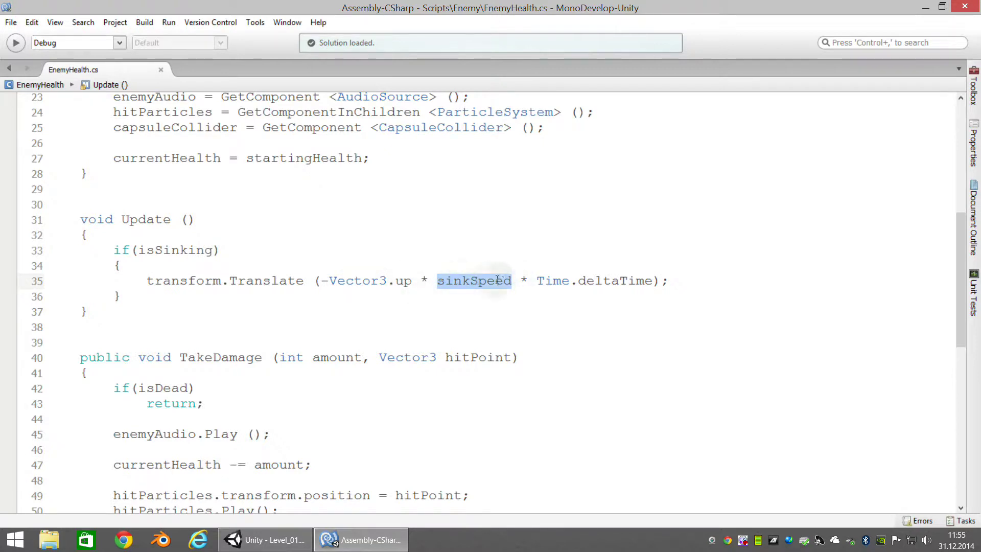
pyautogui.click(538, 282)
pyautogui.hotkey('shift', 'Right')
pyautogui.hotkey('shift', 'Right')
pyautogui.hotkey('shift', 'Right')
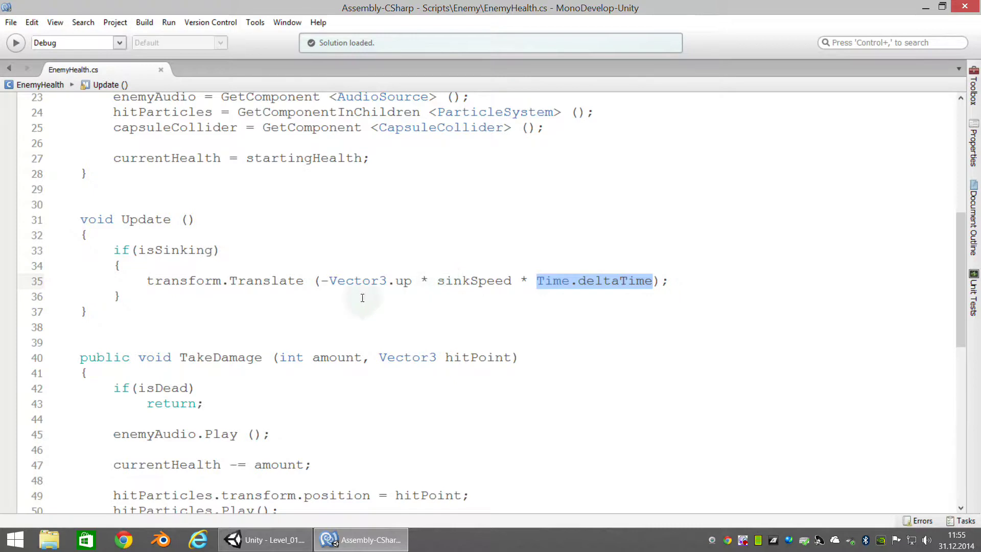
pyautogui.scroll(-1, 294, 299)
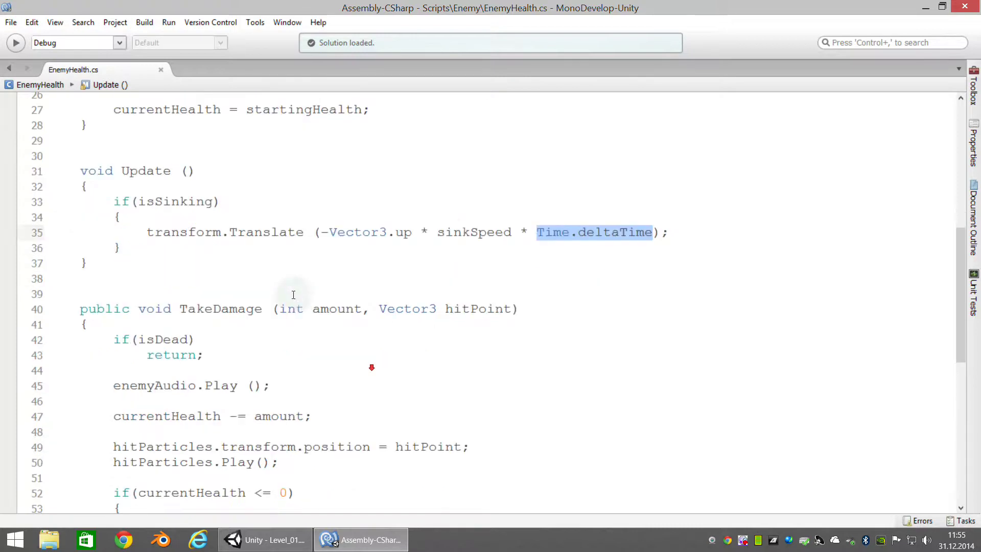
pyautogui.click(575, 232)
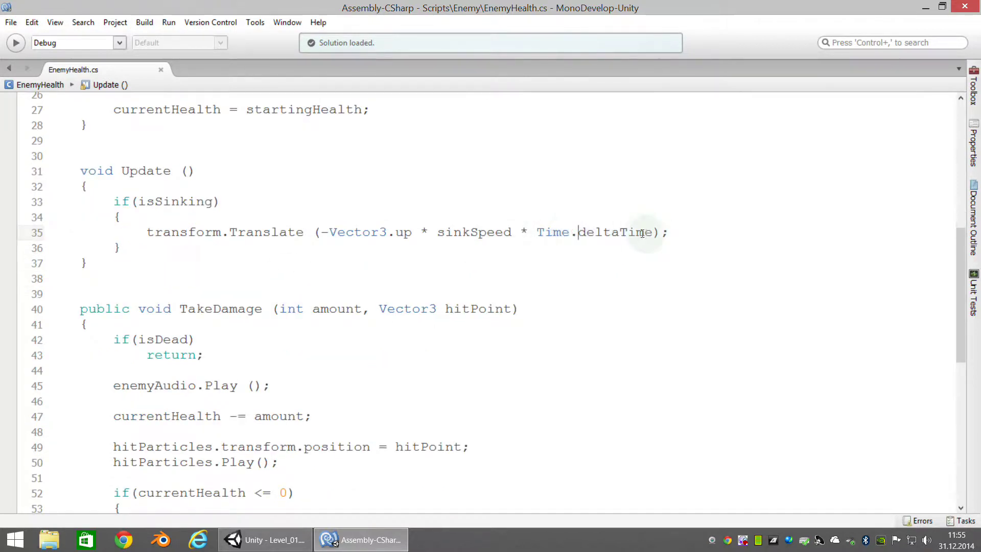
pyautogui.scroll(-1, 191, 282)
pyautogui.scroll(-1, 193, 285)
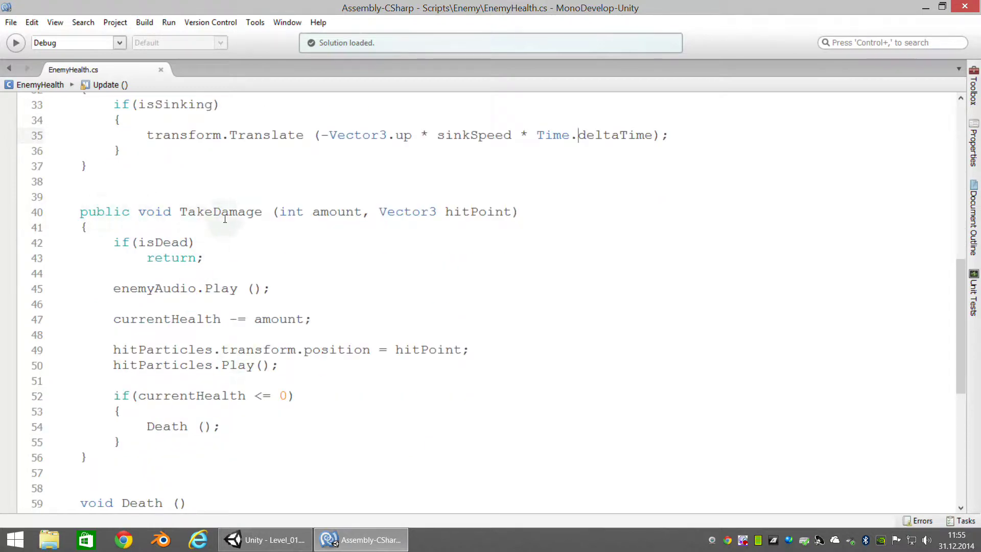
# - Highlight the TakeDamage method name in EnemyHealth.cs, then bring the Unity editor forward
pyautogui.moveTo(225, 218)
pyautogui.moveTo(180, 212); pyautogui.dragTo(250, 214)
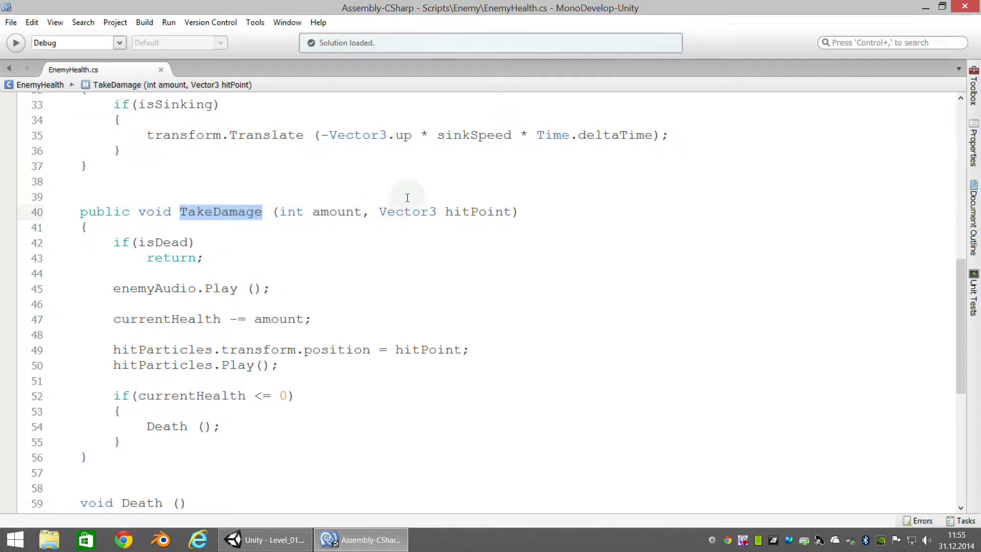
pyautogui.click(201, 230)
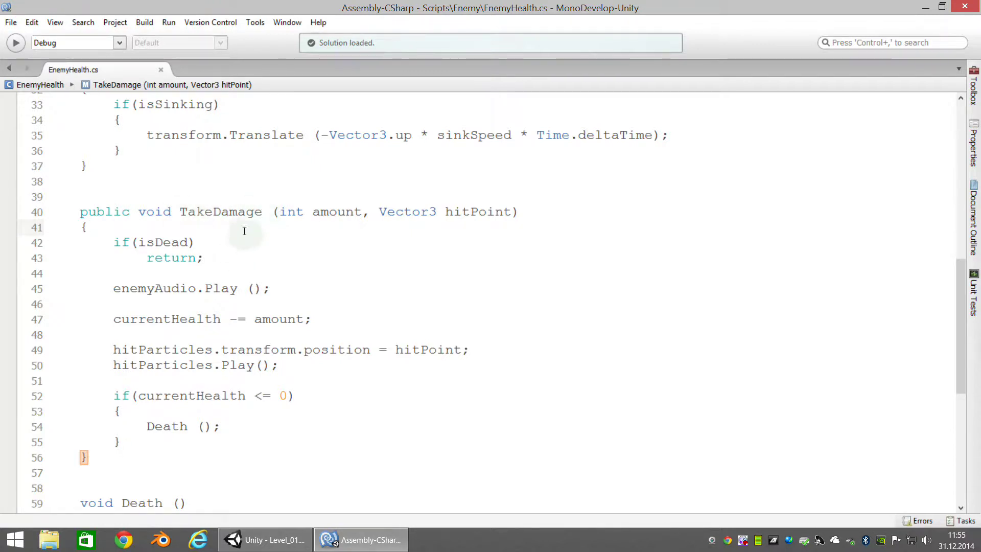
pyautogui.click(256, 538)
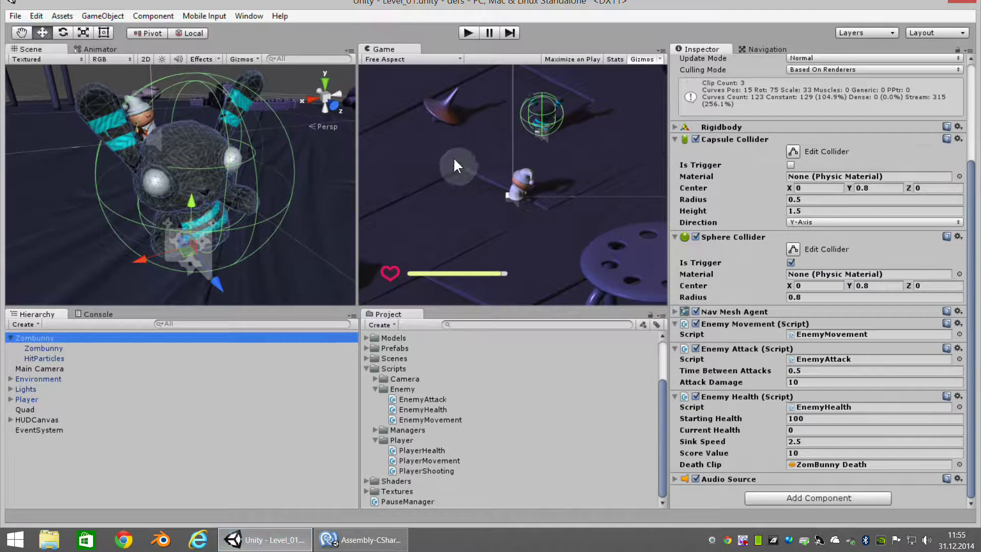
# - Switch between Unity and MonoDevelop, ending on EnemyHealth.cs's TakeDamage code
pyautogui.click(360, 539)
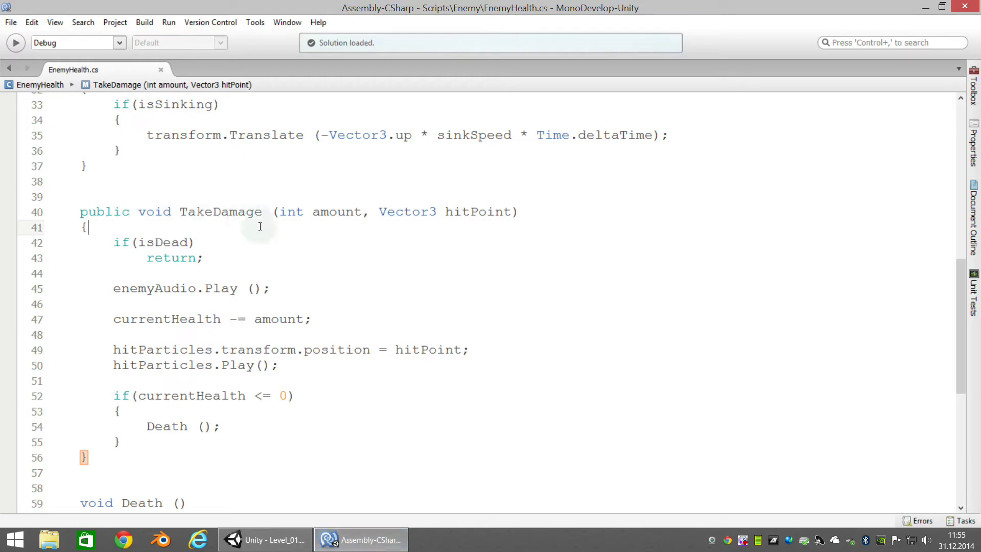
pyautogui.click(240, 539)
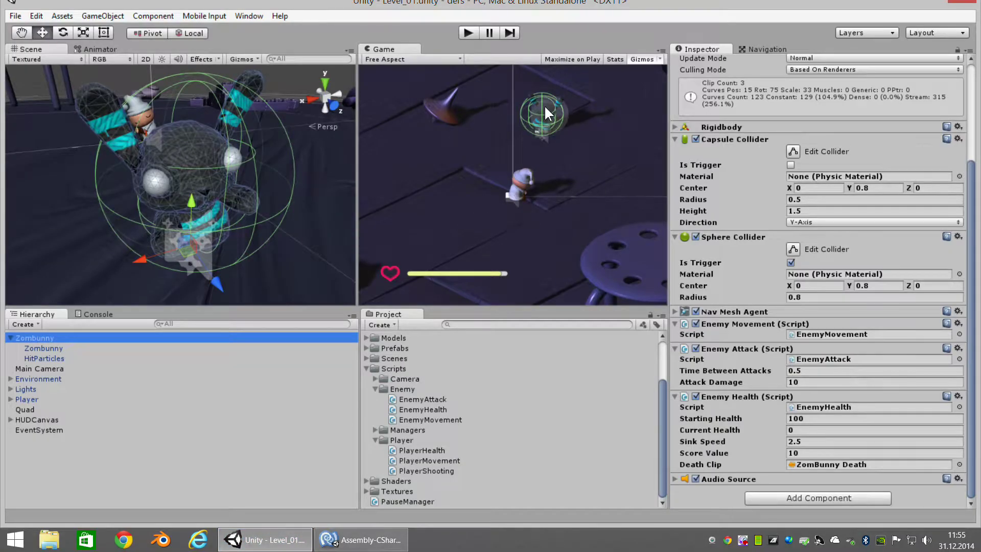
pyautogui.click(360, 539)
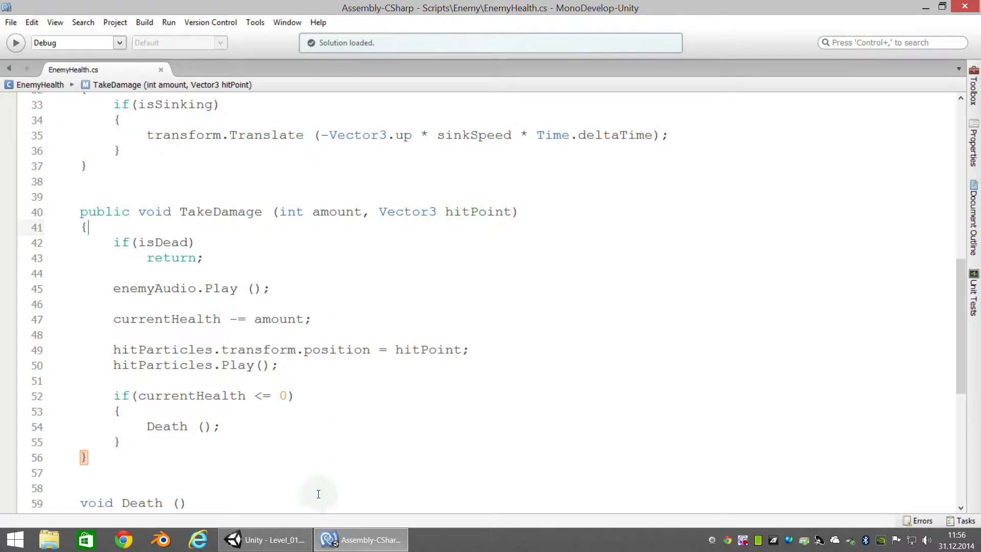
pyautogui.click(276, 539)
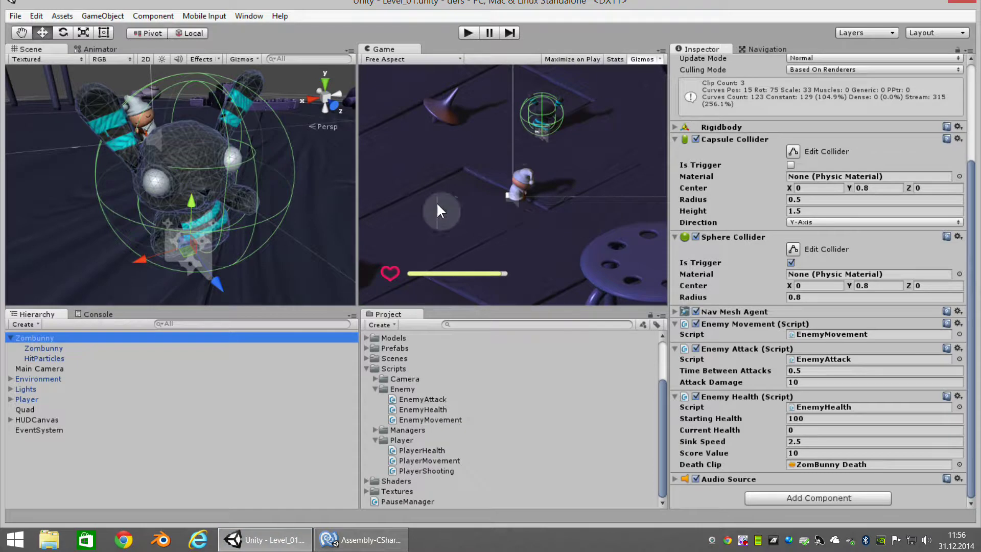
pyautogui.click(360, 539)
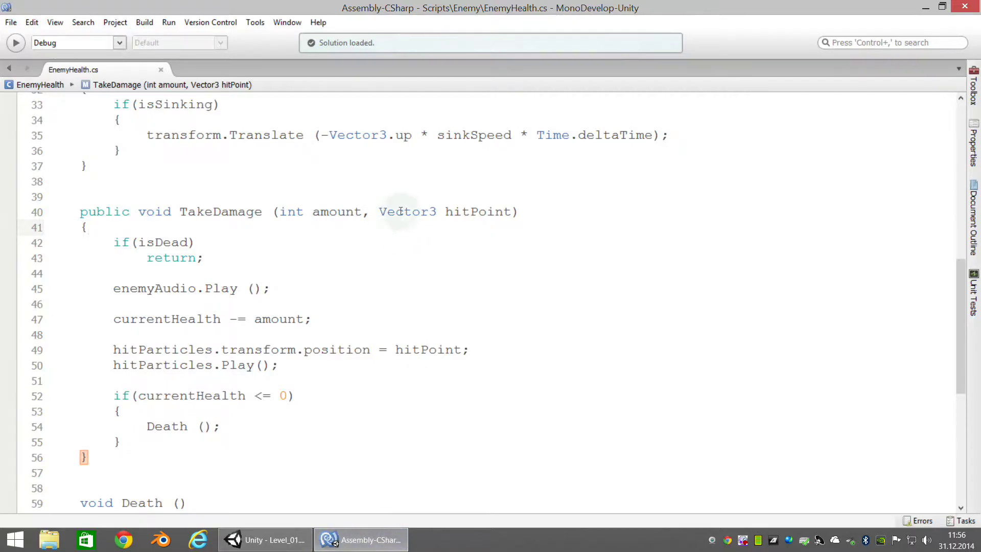
# - Highlight enemyAudio.Play on line 45 and expand the Zombunny's Audio Source to show ZomBunny Hurt
pyautogui.scroll(-1, 240, 232)
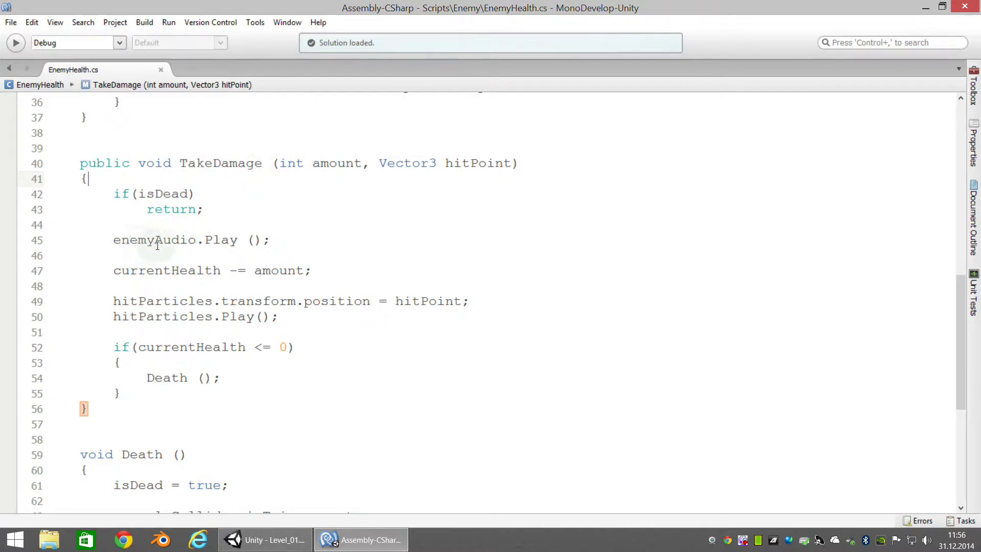
pyautogui.moveTo(112, 241); pyautogui.dragTo(242, 240)
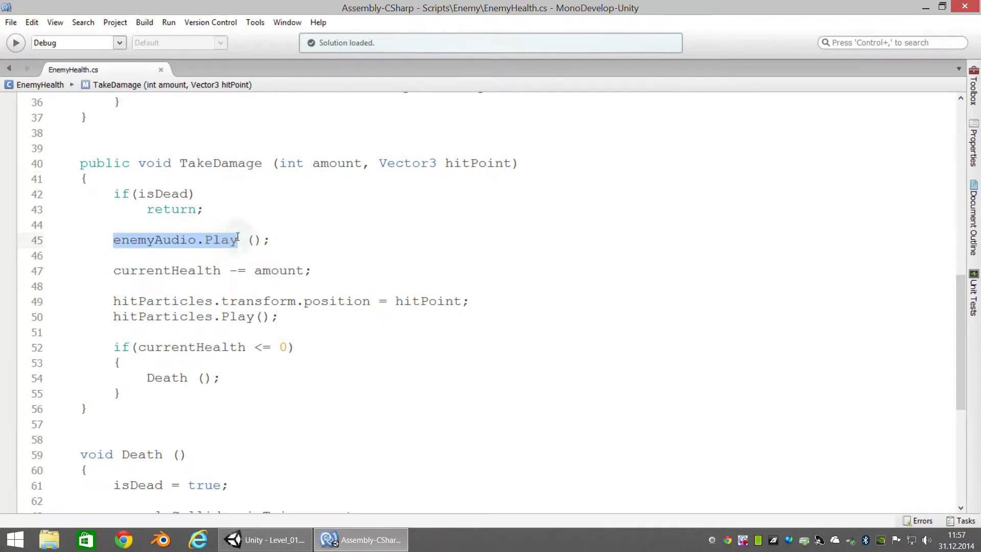
pyautogui.click(290, 537)
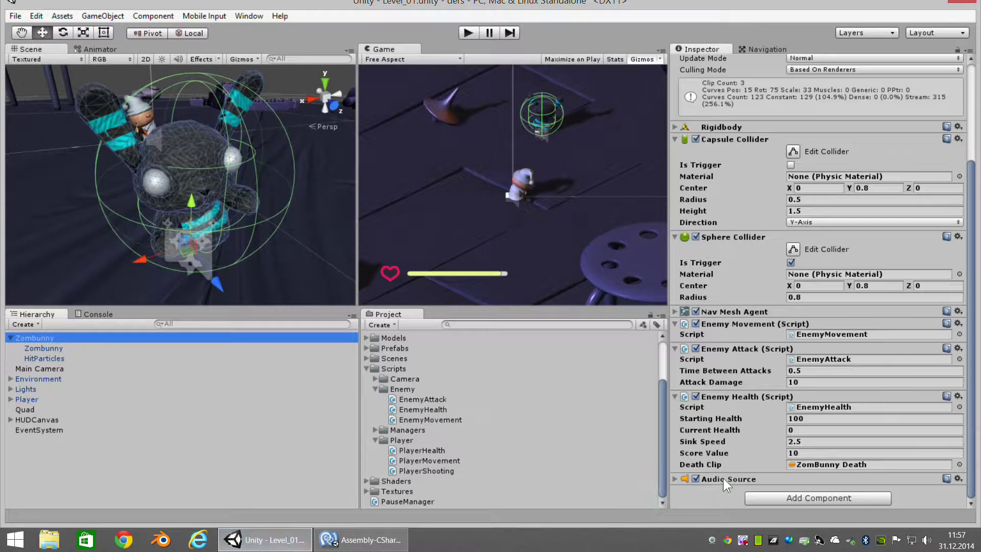
pyautogui.click(675, 478)
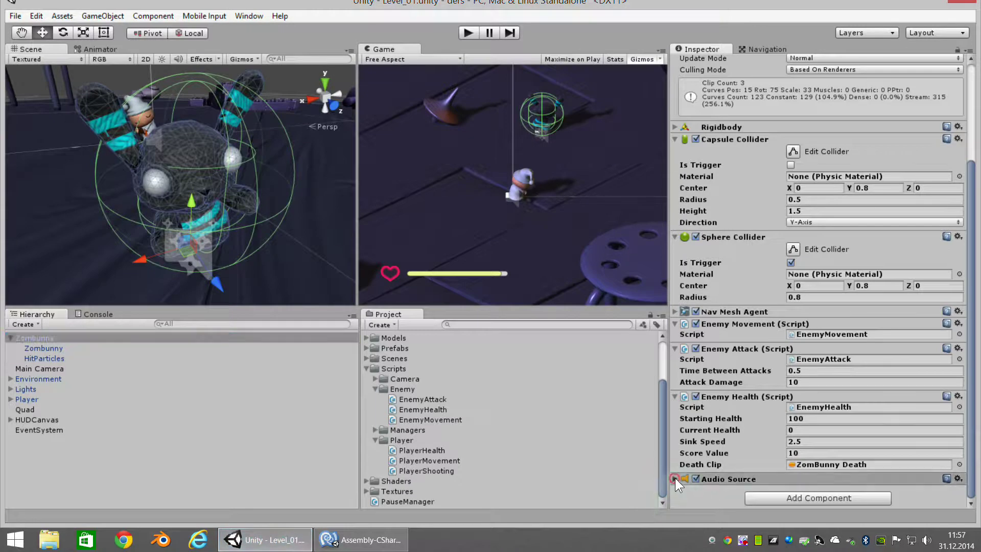
pyautogui.click(378, 538)
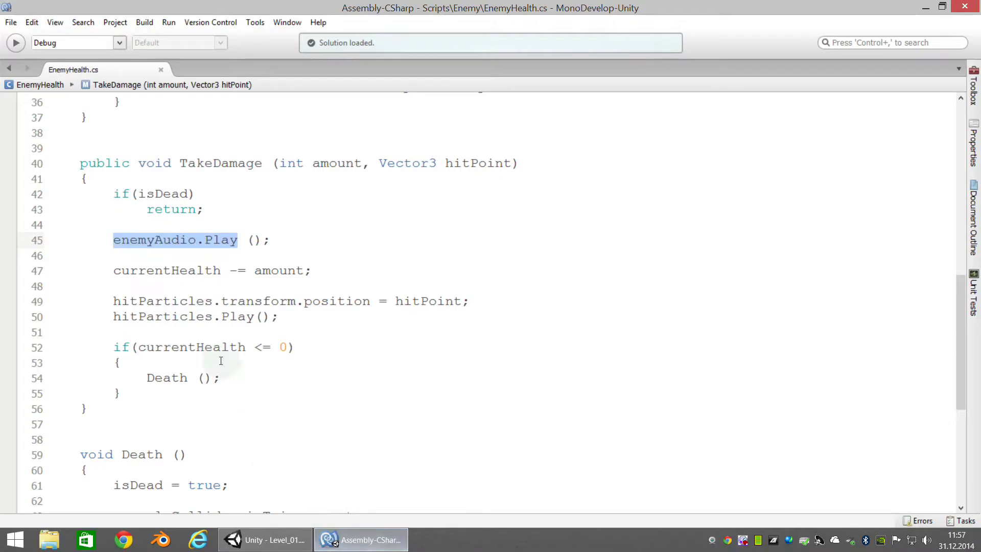
# - Highlight the currentHealth subtraction on line 47 and its amount parameter on line 40
pyautogui.click(126, 271)
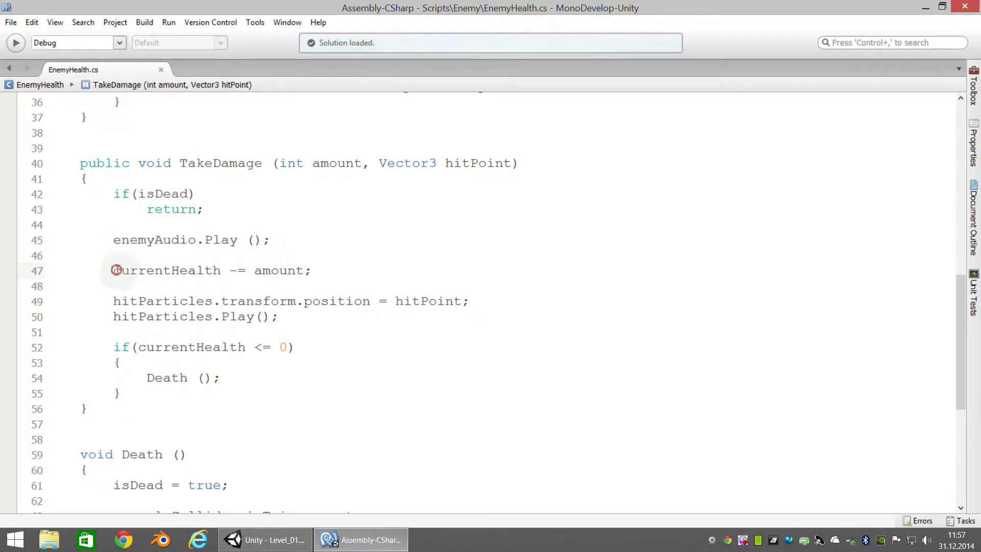
pyautogui.moveTo(116, 270); pyautogui.dragTo(317, 271)
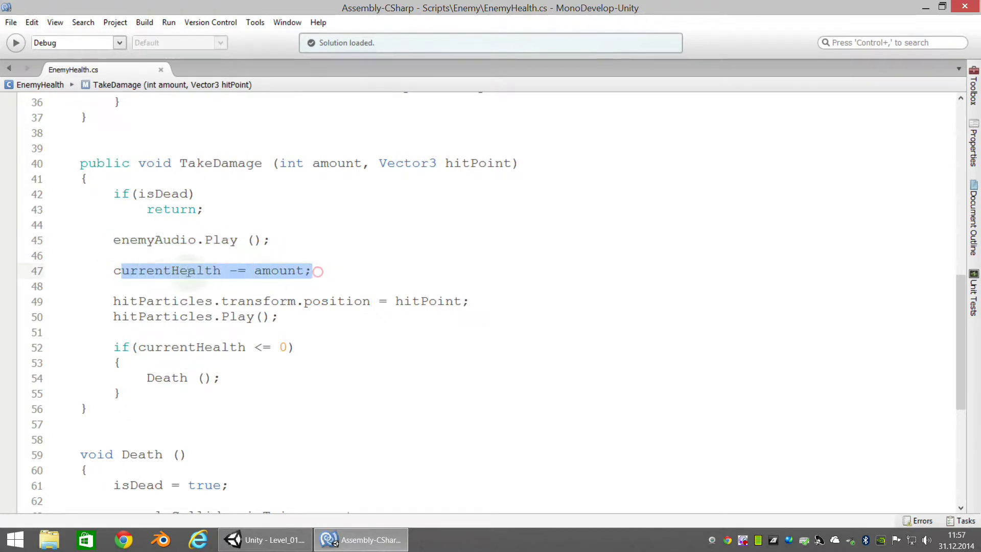
pyautogui.click(188, 271)
pyautogui.doubleClick(320, 160)
pyautogui.moveTo(254, 270); pyautogui.dragTo(295, 271)
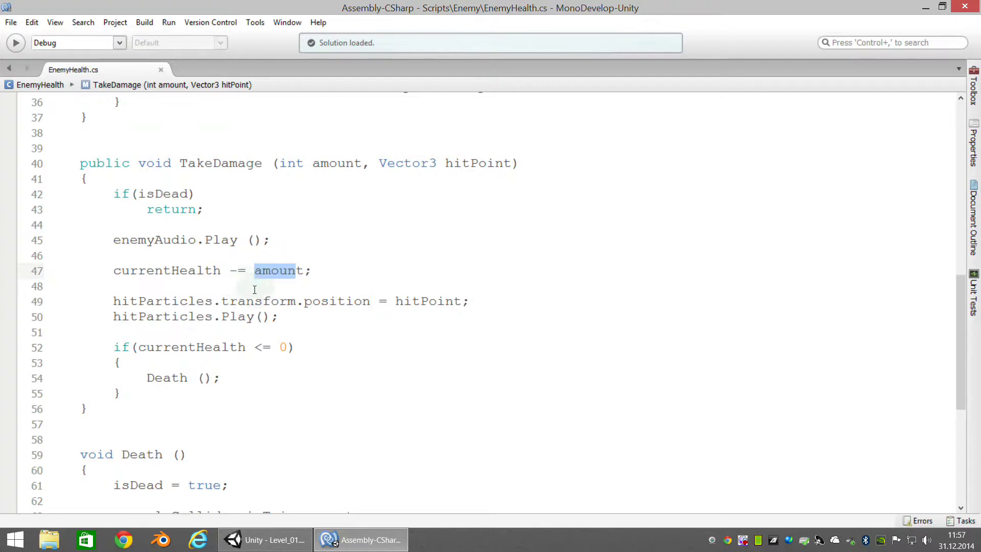
pyautogui.click(173, 318)
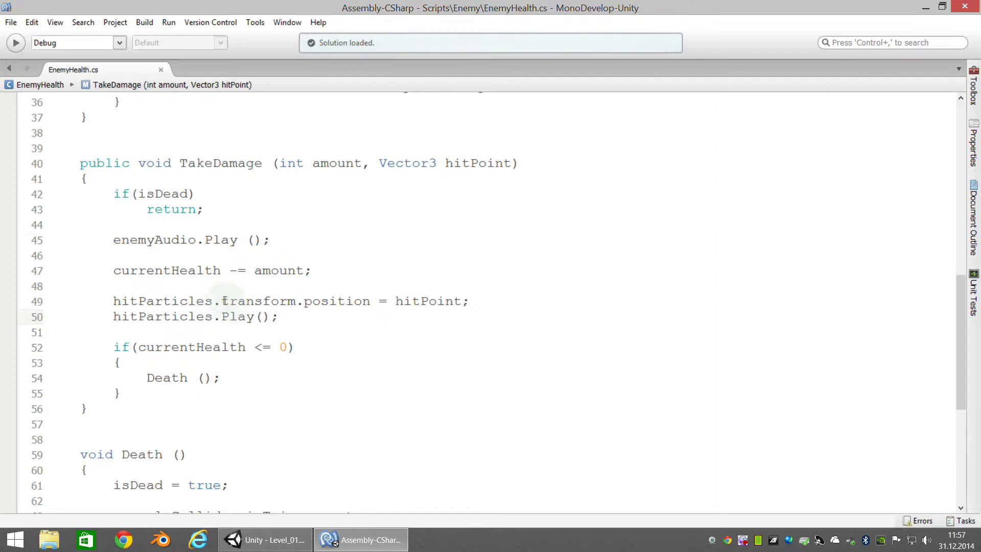
# - Highlight the hitPoint positioning and hitParticles.Play on lines 49–50, then return to Unity
pyautogui.moveTo(220, 301); pyautogui.dragTo(462, 301)
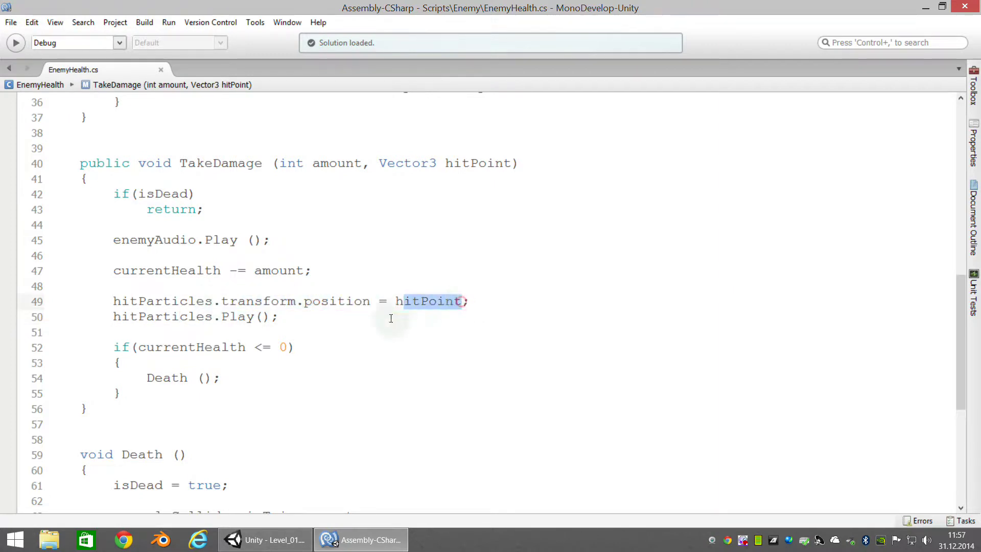
pyautogui.moveTo(446, 163); pyautogui.dragTo(510, 163)
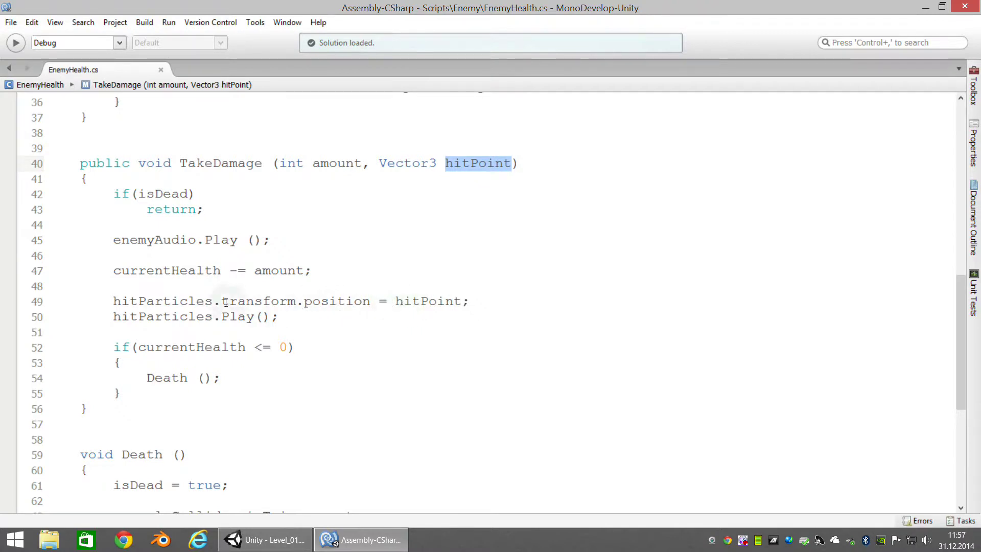
pyautogui.click(111, 301)
pyautogui.moveTo(124, 303); pyautogui.dragTo(212, 301)
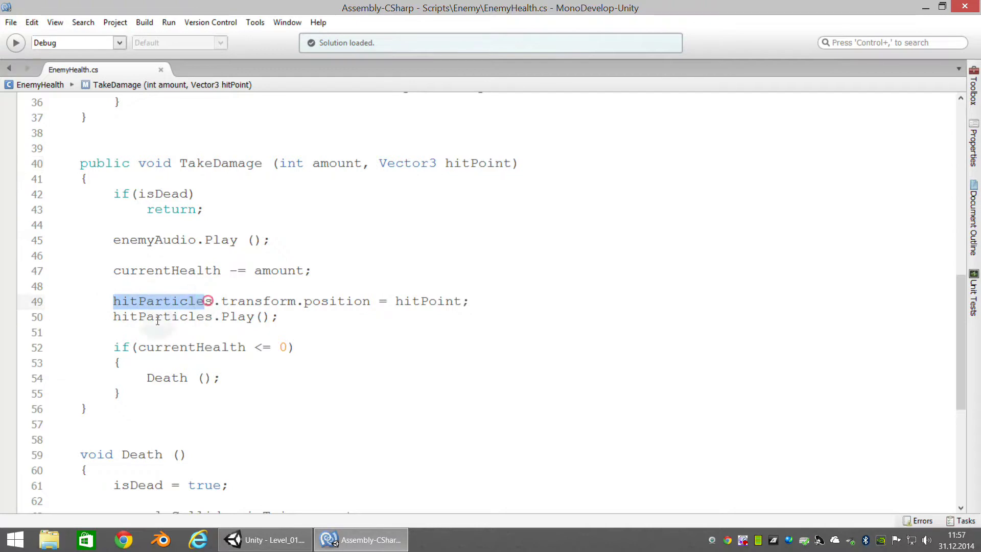
pyautogui.moveTo(113, 317); pyautogui.dragTo(269, 318)
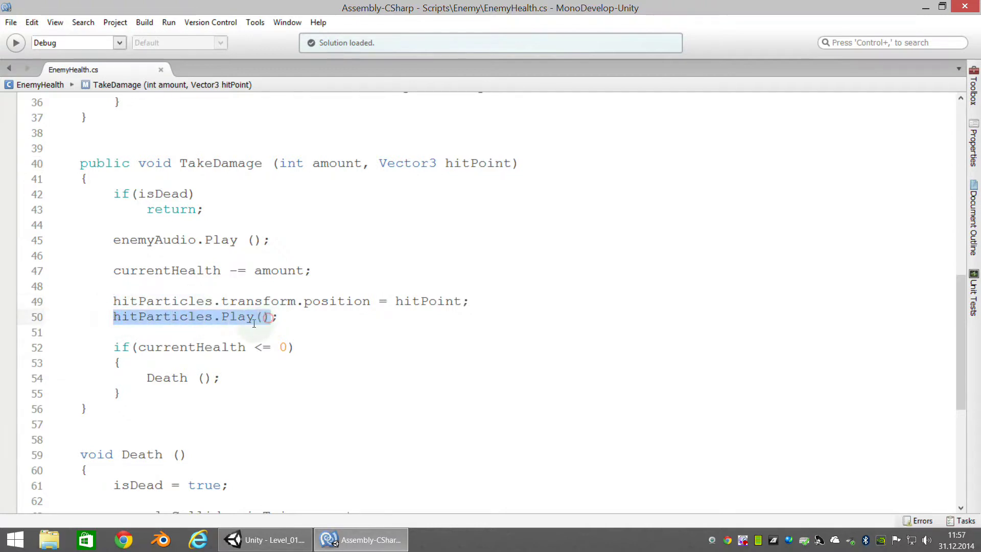
pyautogui.click(265, 540)
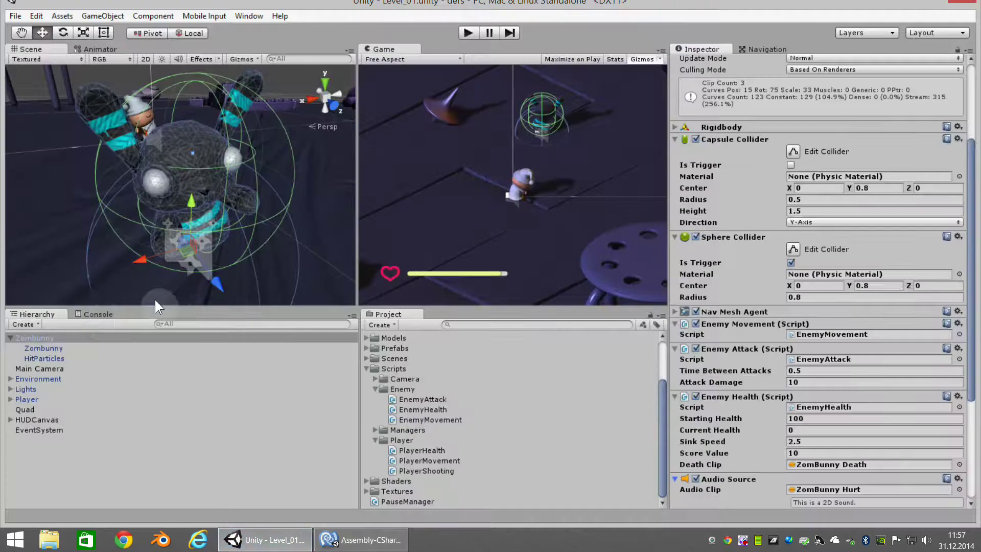
# - Preview the Zombunny's HitParticles burst with Stop and Simulate, then return to MonoDevelop
pyautogui.click(38, 358)
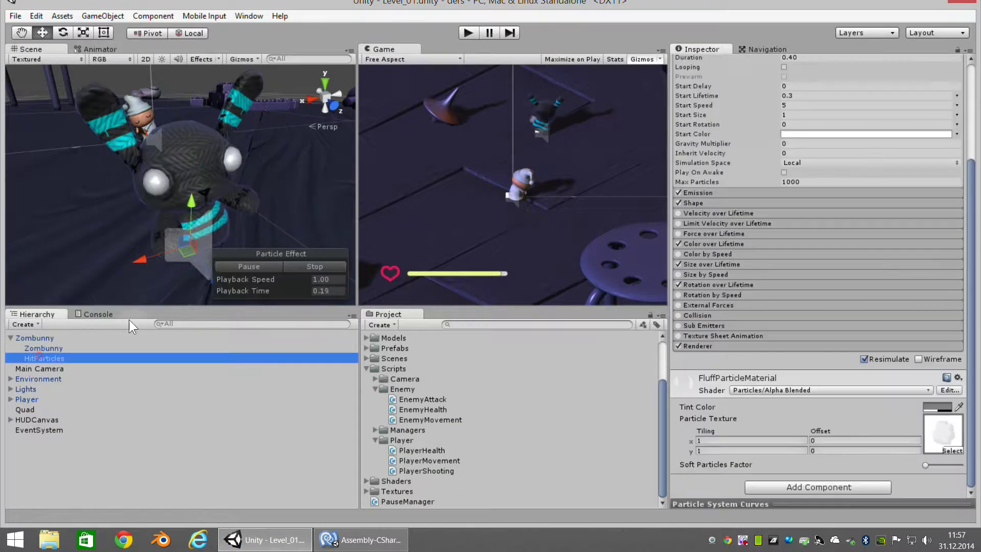
pyautogui.click(236, 262)
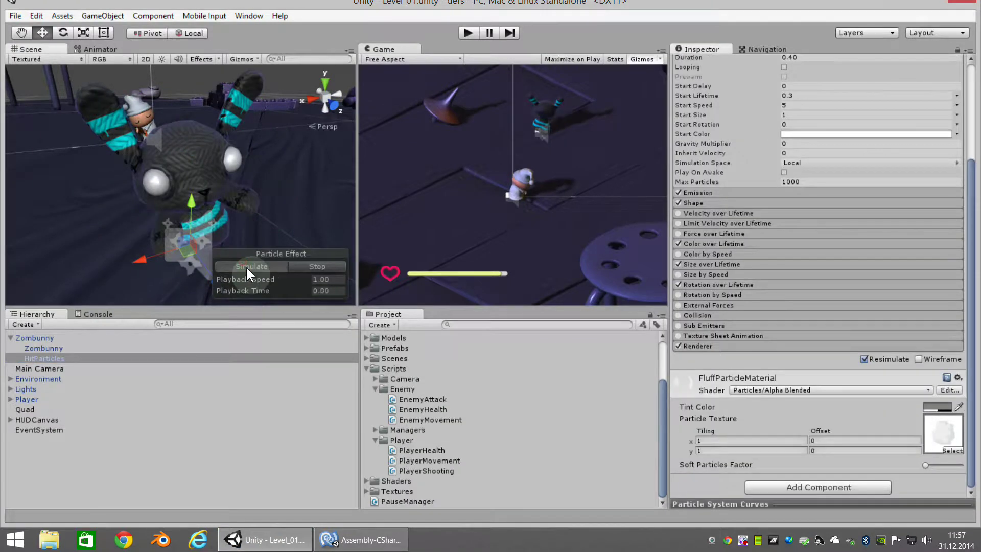
pyautogui.click(247, 265)
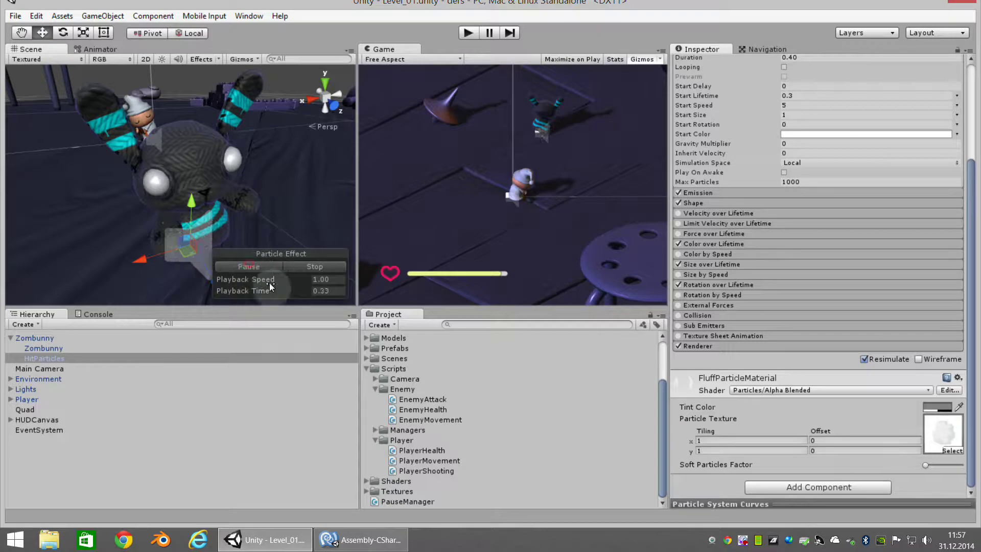
pyautogui.click(340, 539)
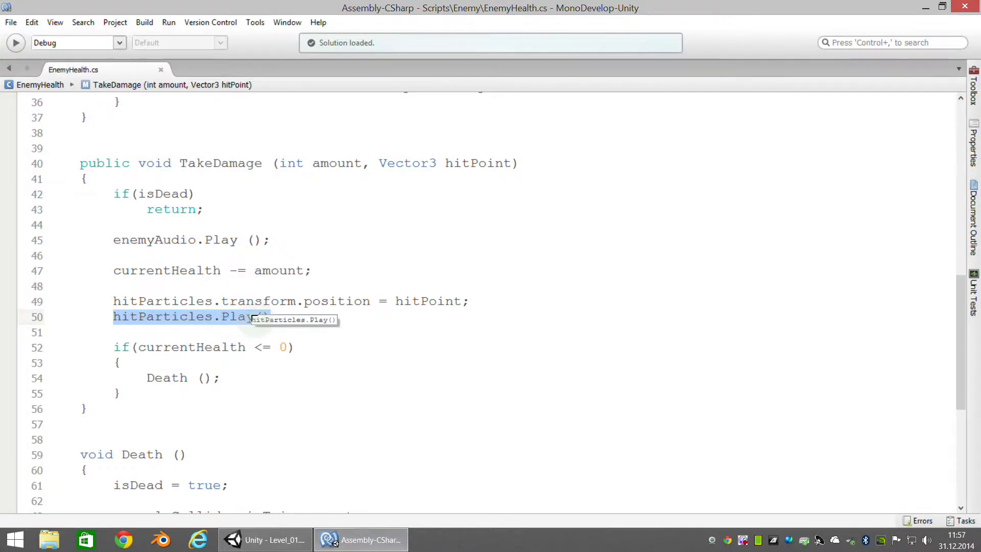
# - Highlight the Death call on line 54 and scroll down to the Death method
pyautogui.click(189, 348)
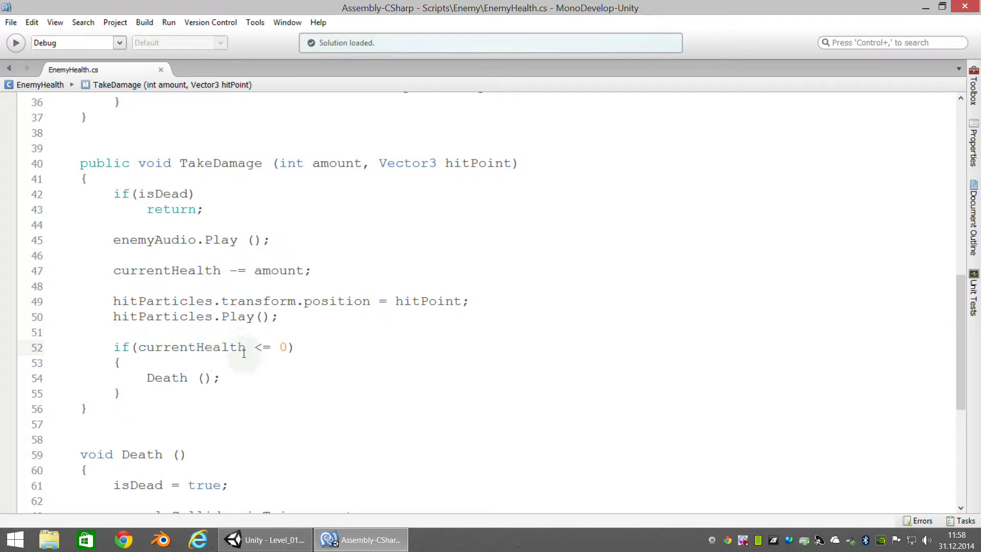
pyautogui.moveTo(147, 378); pyautogui.dragTo(195, 378)
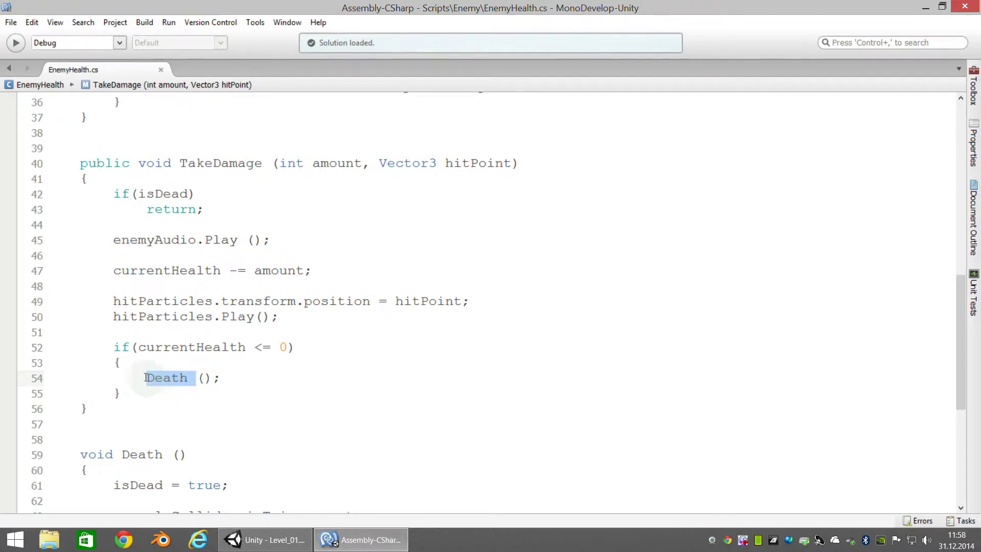
pyautogui.scroll(-3, 340, 447)
pyautogui.scroll(-1, 271, 358)
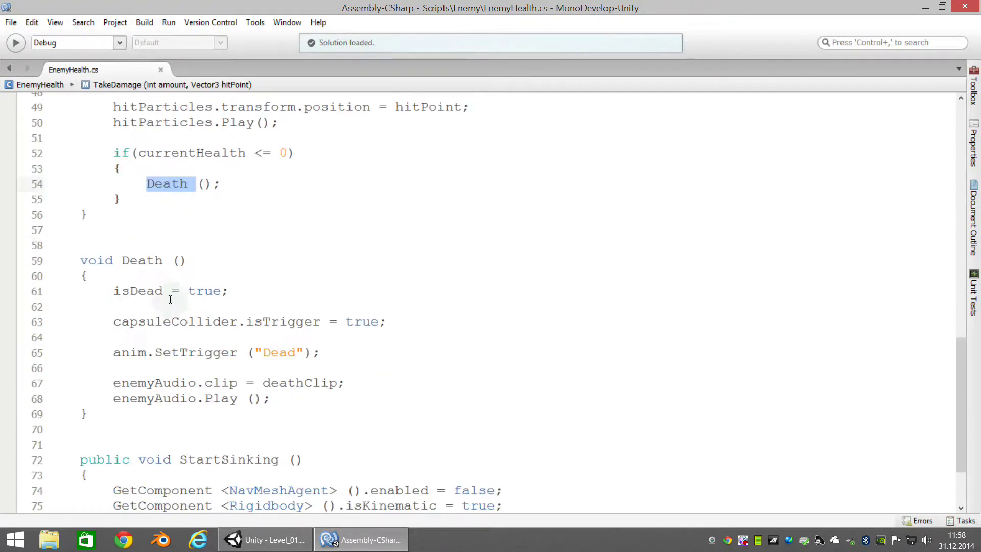
# - Highlight isDead and true on line 61, then isTrigger on line 63
pyautogui.click(138, 260)
pyautogui.doubleClick(128, 291)
pyautogui.moveTo(162, 292); pyautogui.dragTo(143, 310)
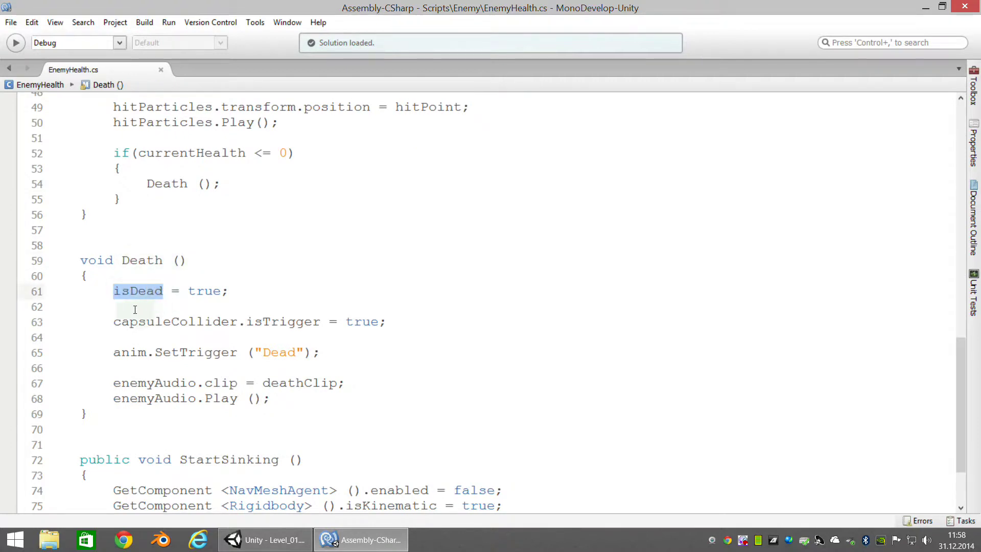
pyautogui.click(131, 289)
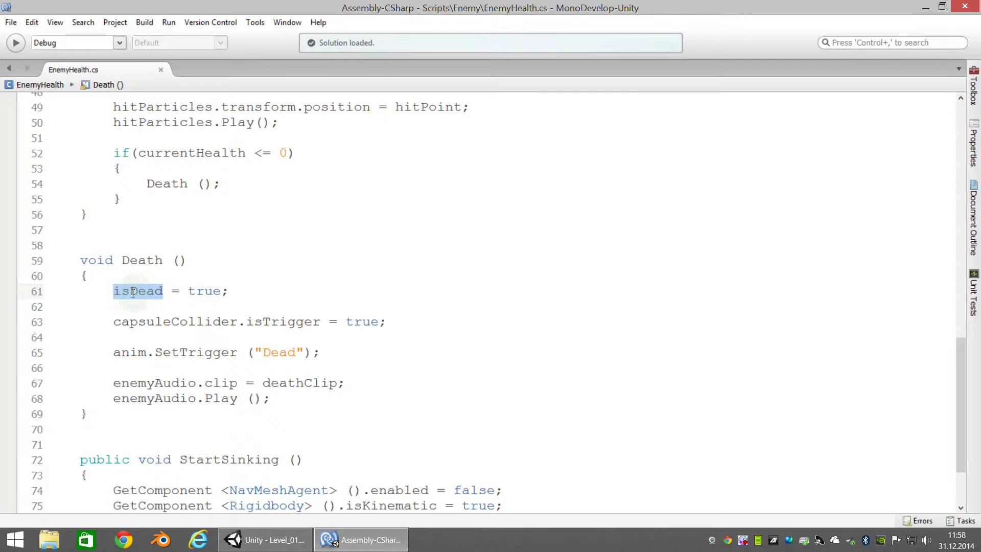
pyautogui.doubleClick(197, 291)
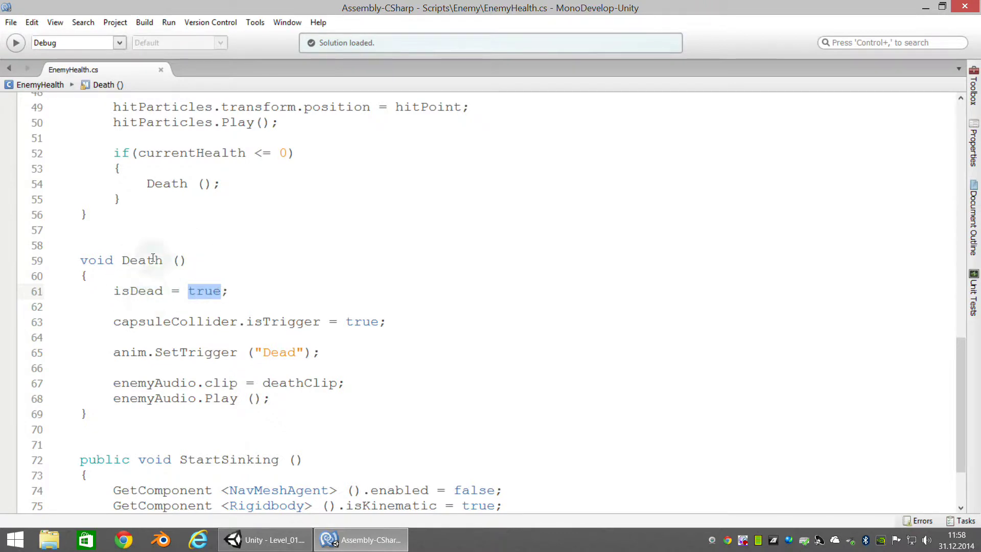
pyautogui.click(128, 323)
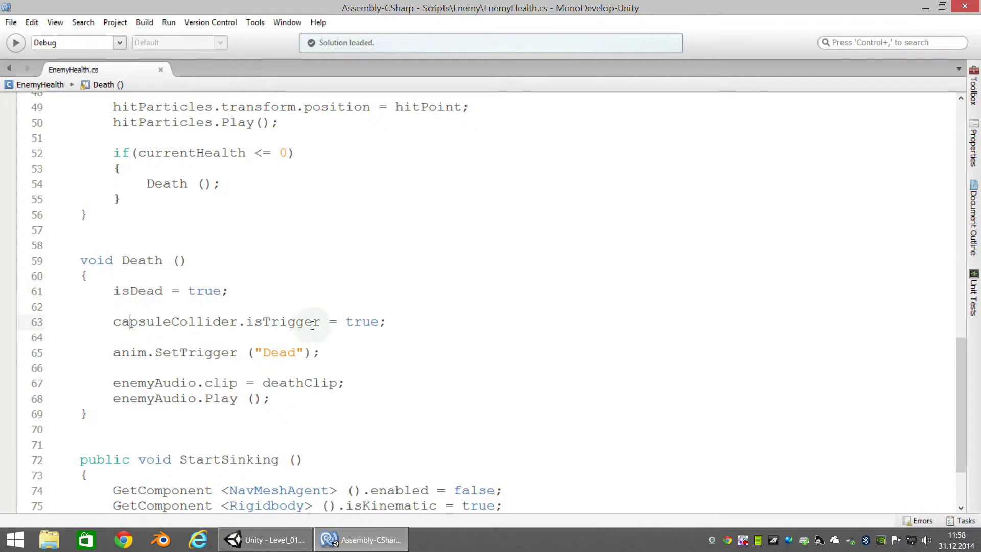
pyautogui.moveTo(245, 322); pyautogui.dragTo(315, 322)
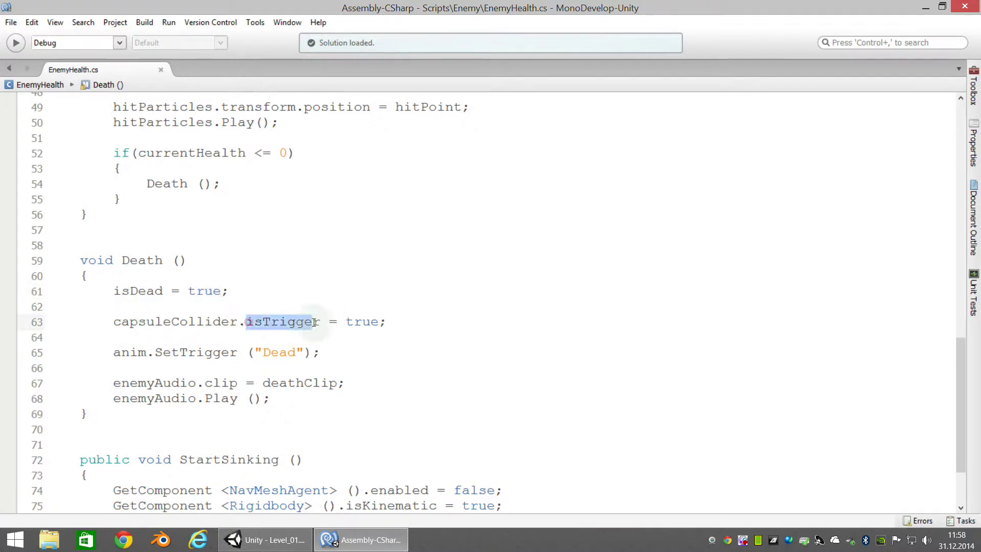
# - In Unity, select the Zombunny and scroll through its components in the Inspector
pyautogui.click(264, 539)
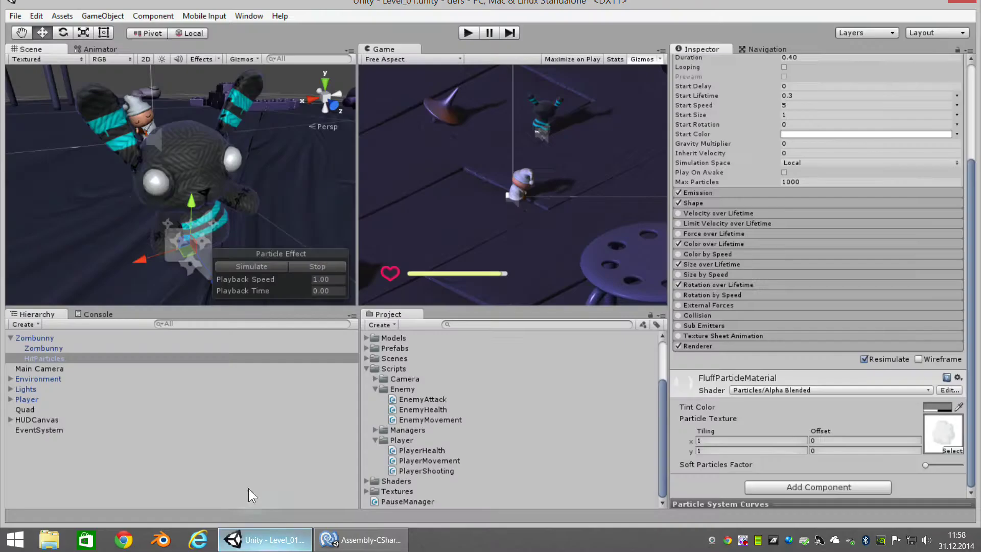
pyautogui.click(49, 337)
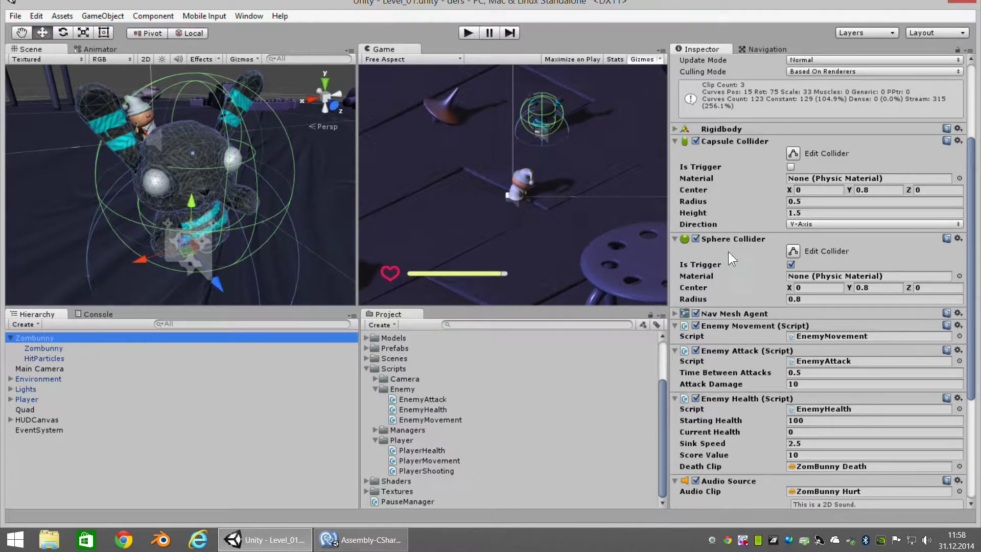
pyautogui.scroll(3, 728, 251)
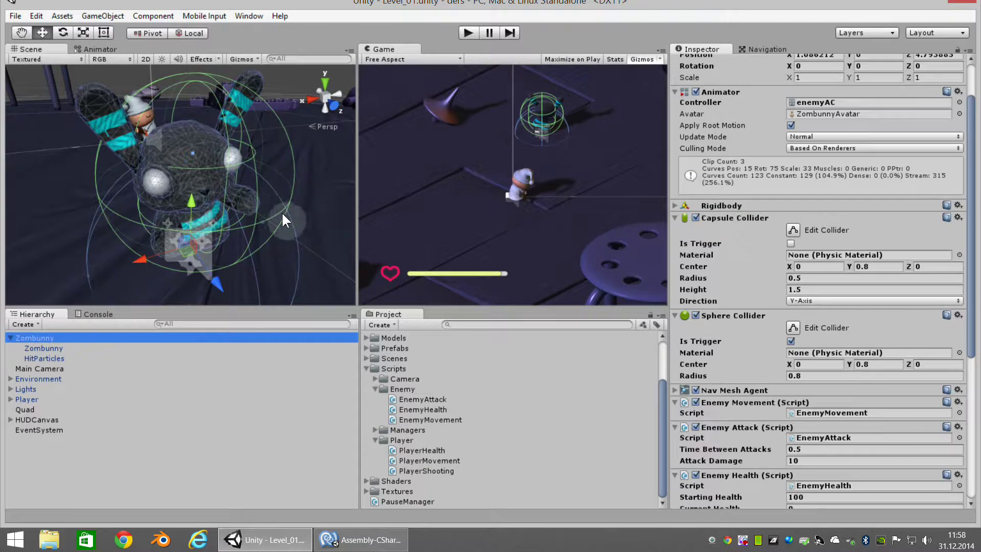
pyautogui.scroll(-3, 315, 277)
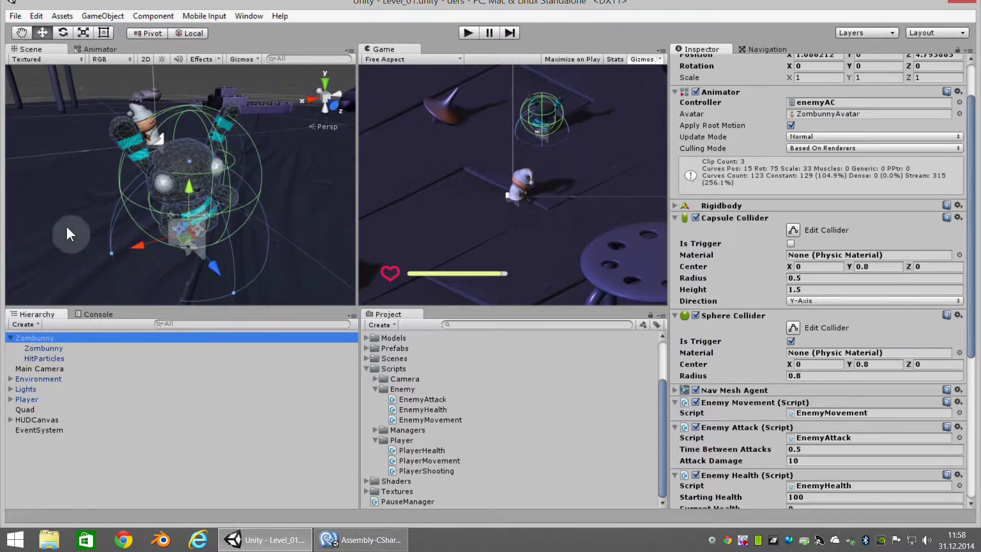
pyautogui.scroll(-2, 294, 249)
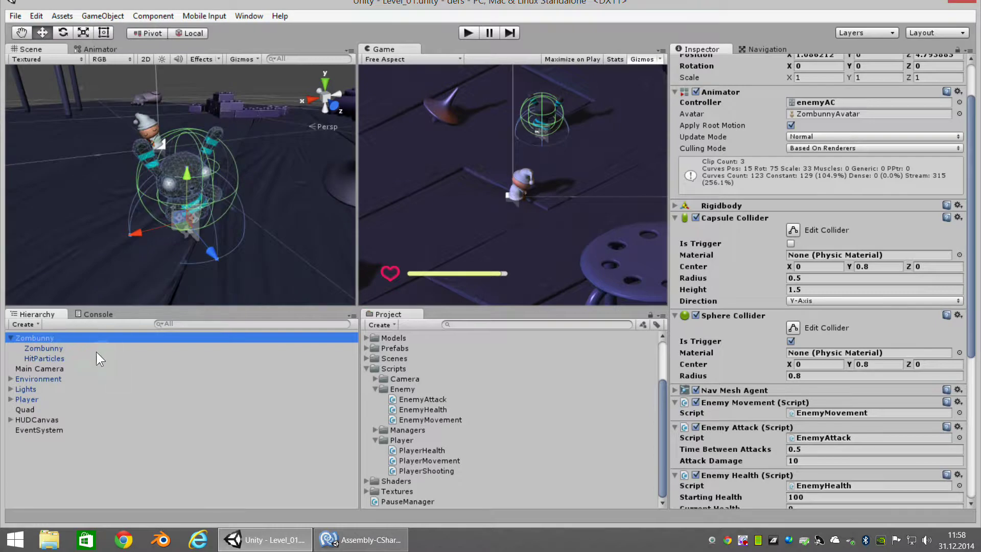
# - Frame the Environment and Zombunny in the Scene view, check the collider, and return to the script
pyautogui.doubleClick(55, 374)
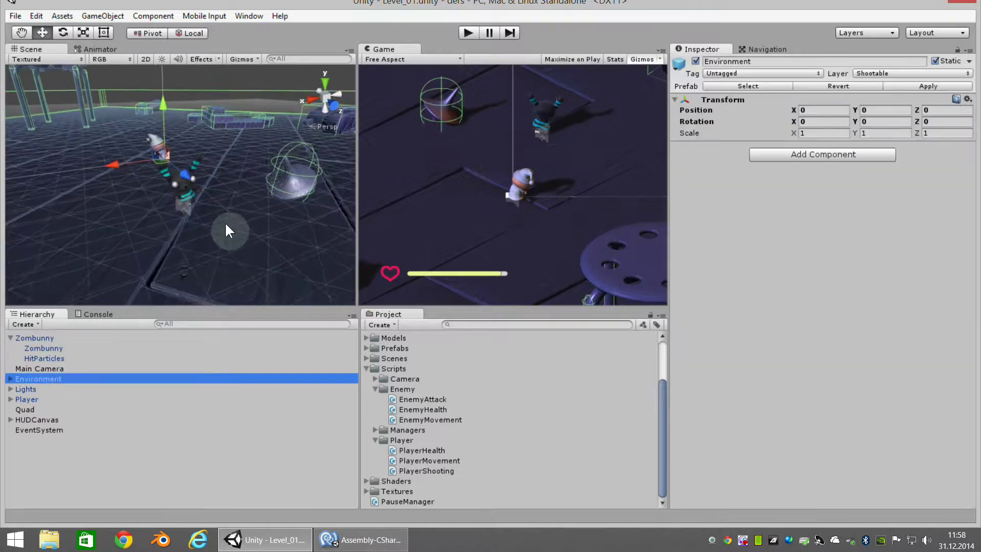
pyautogui.keyDown('alt'); pyautogui.moveTo(224, 229); pyautogui.dragTo(205, 235); pyautogui.keyUp('alt')
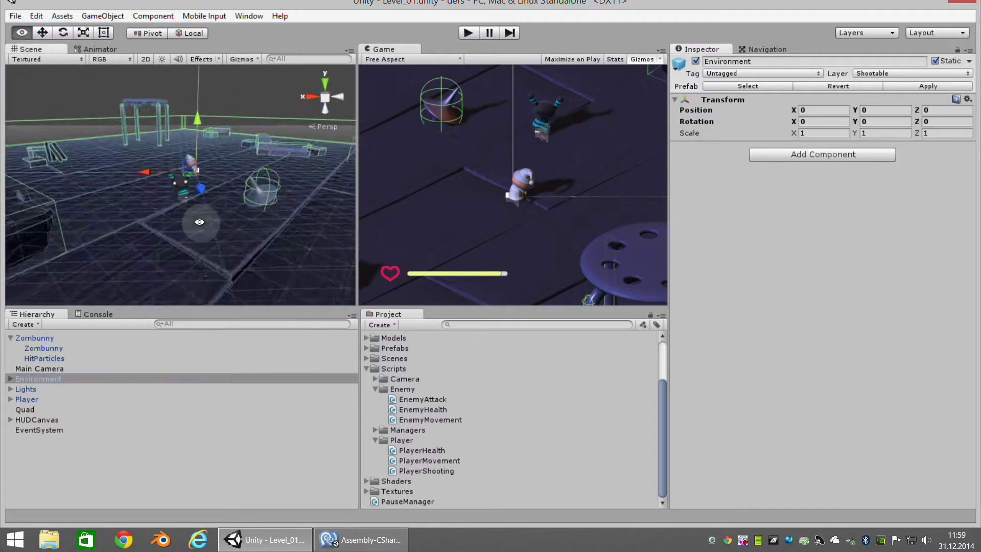
pyautogui.scroll(3, 181, 197)
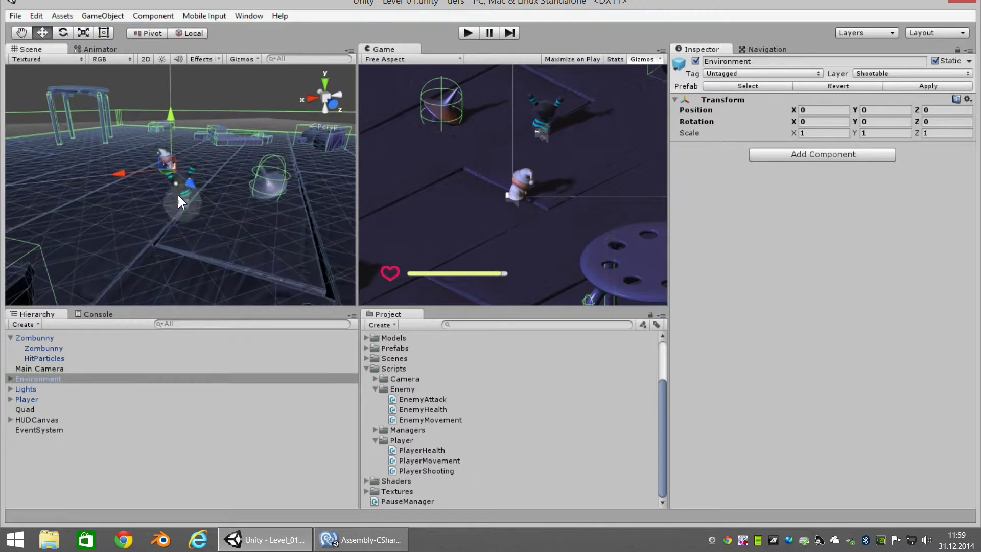
pyautogui.scroll(2, 202, 220)
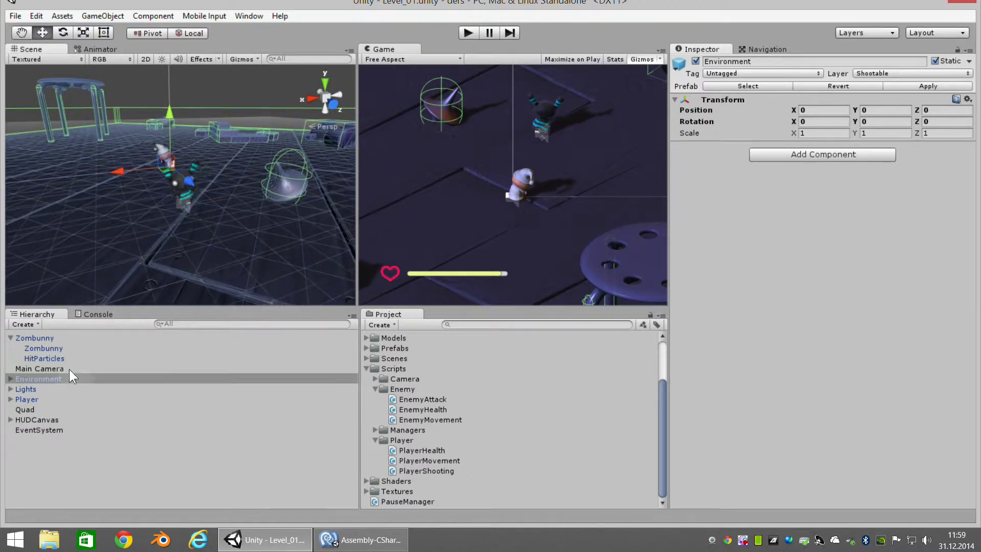
pyautogui.doubleClick(63, 339)
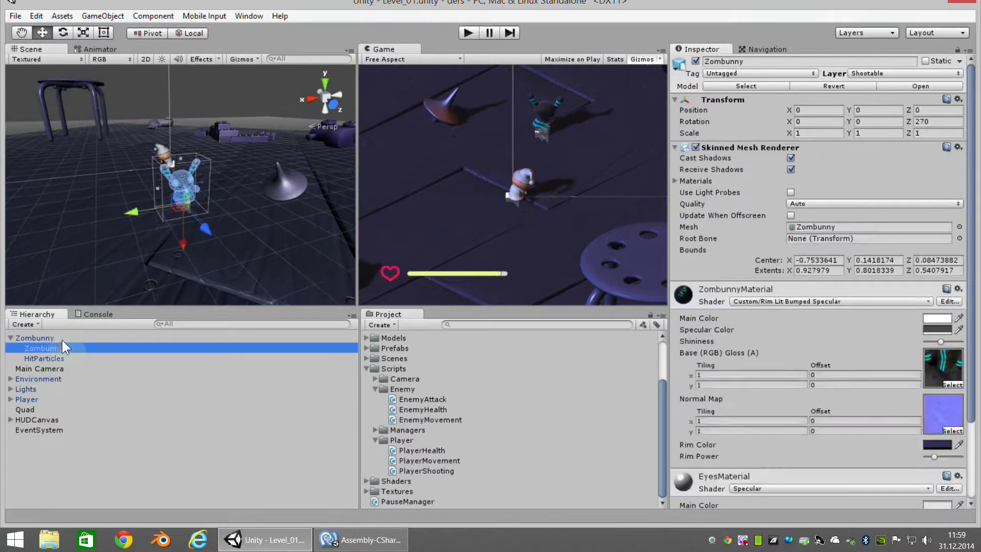
pyautogui.scroll(3, 207, 260)
pyautogui.scroll(2, 207, 261)
pyautogui.scroll(-5, 175, 136)
pyautogui.scroll(1, 158, 179)
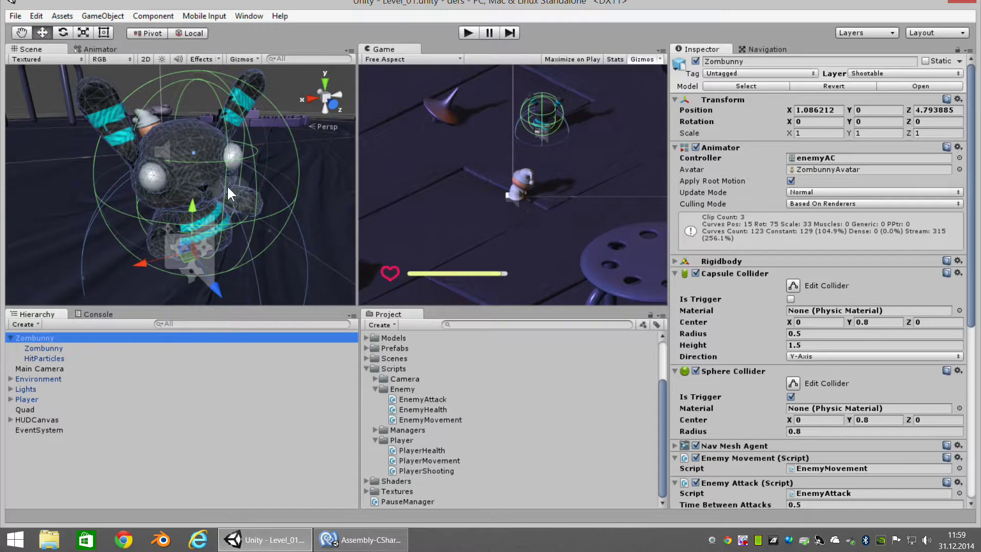
pyautogui.click(791, 396)
pyautogui.click(360, 539)
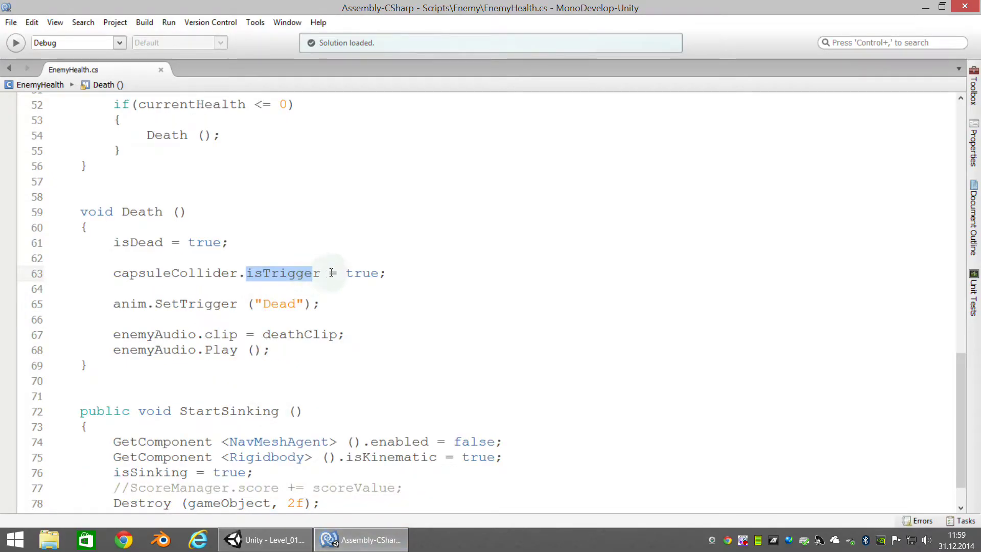
# - Highlight true assigned to isTrigger and the anim.SetTrigger call on line 65, then return to Unity
pyautogui.moveTo(346, 274); pyautogui.dragTo(376, 273)
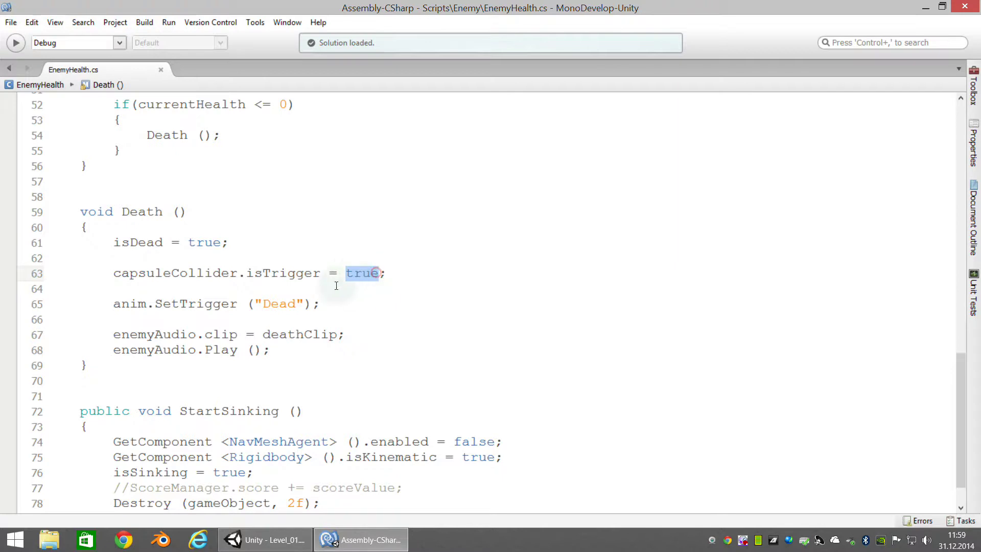
pyautogui.click(187, 305)
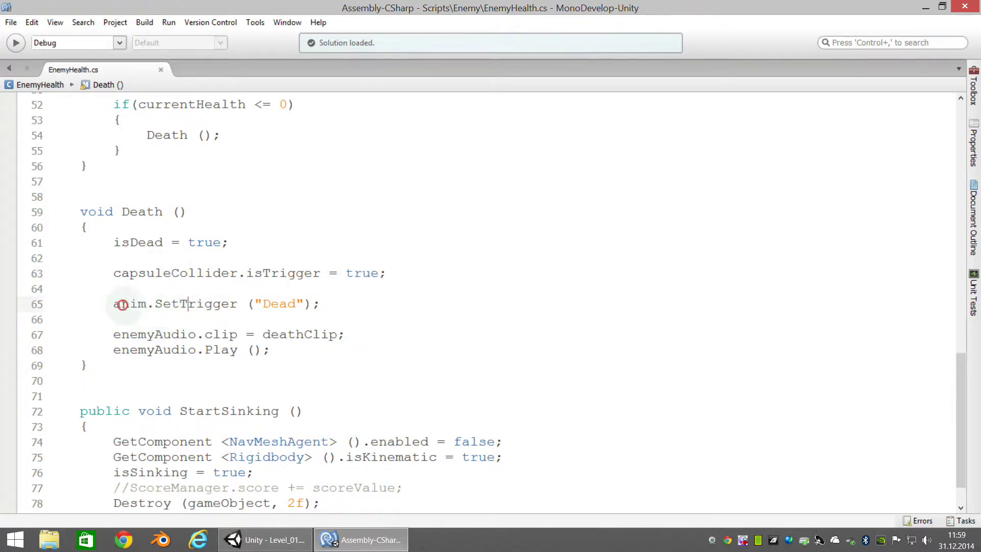
pyautogui.moveTo(114, 305); pyautogui.dragTo(238, 306)
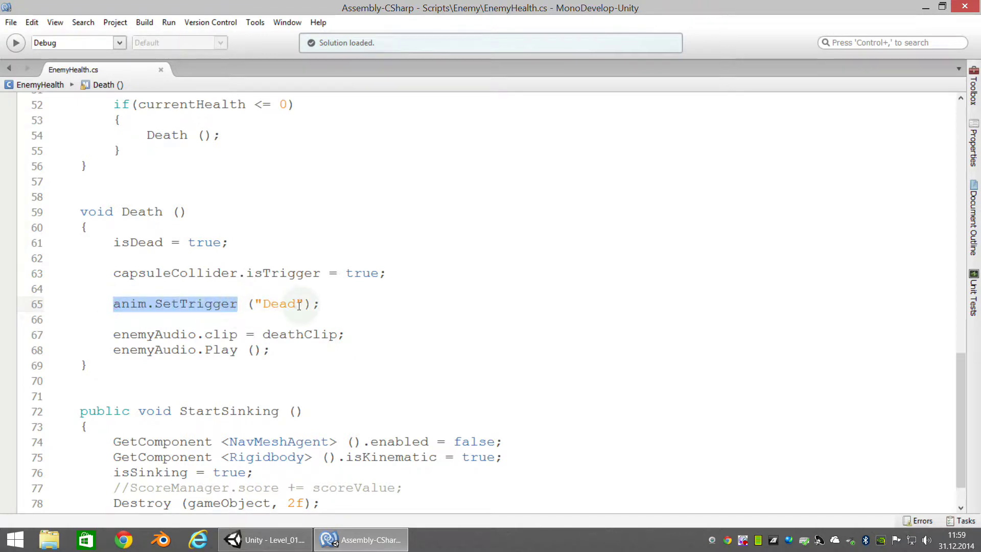
pyautogui.click(255, 540)
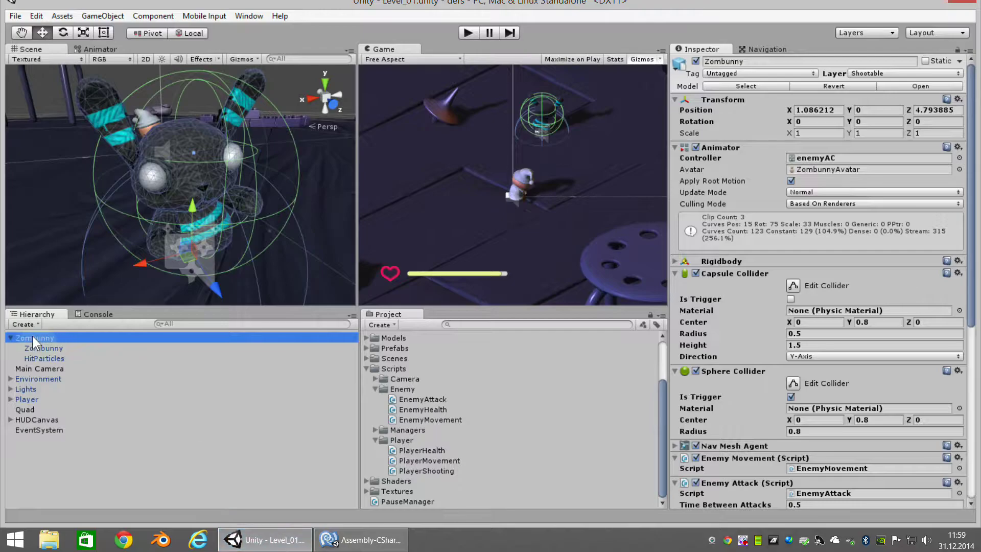
# - Show the enemyAC Animator graph, point out its Dead trigger parameter, and toggle Scene and Animator tabs
pyautogui.click(97, 48)
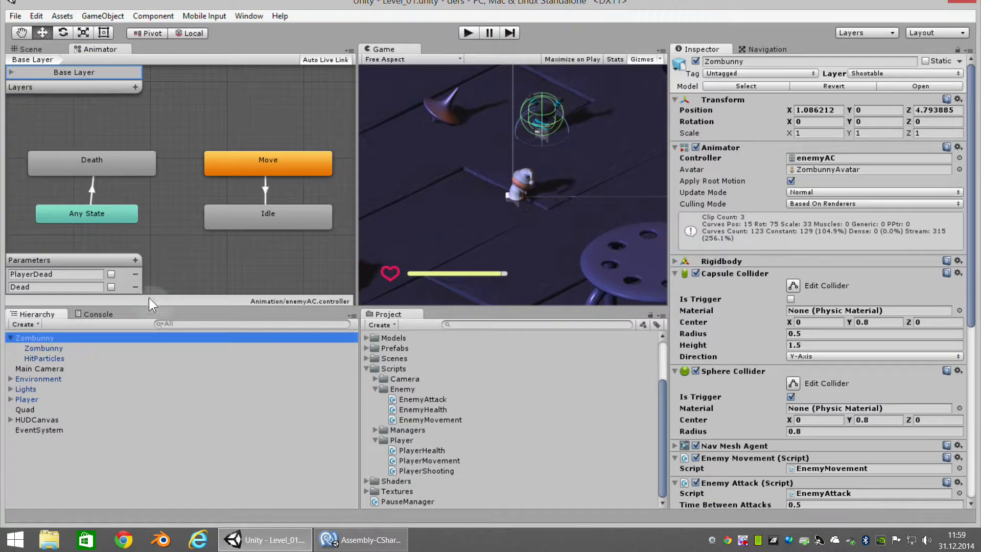
pyautogui.click(111, 287)
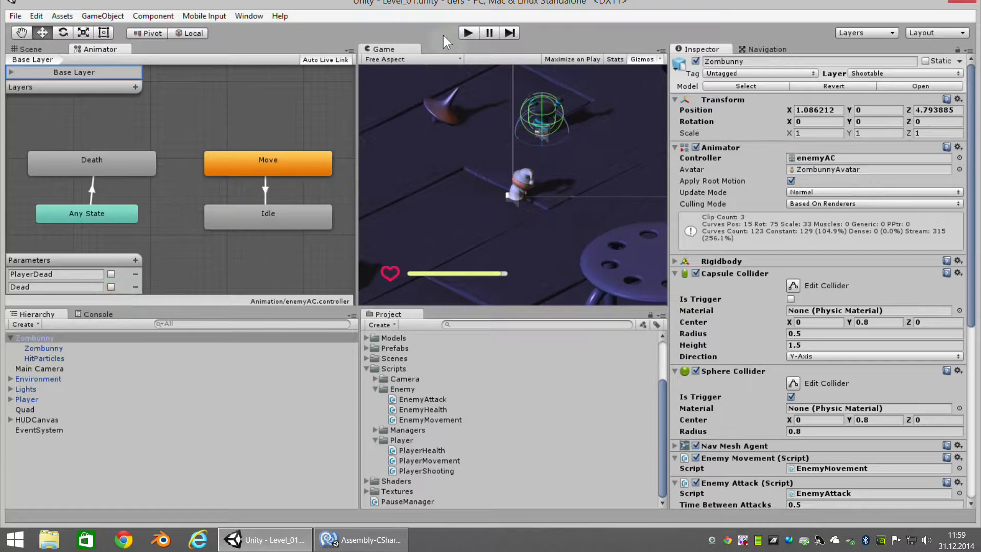
pyautogui.click(48, 48)
pyautogui.click(100, 47)
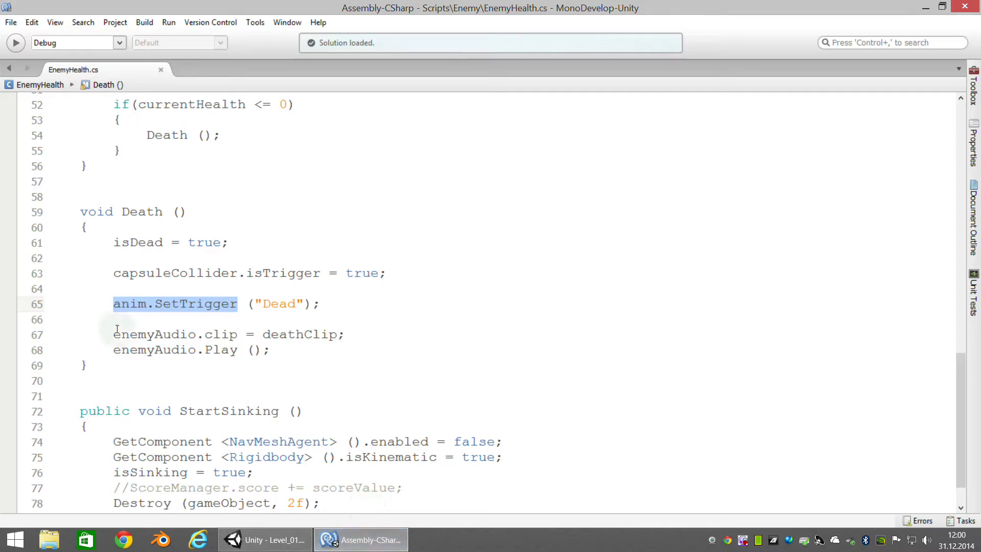
pyautogui.click(234, 305)
pyautogui.scroll(-1, 250, 332)
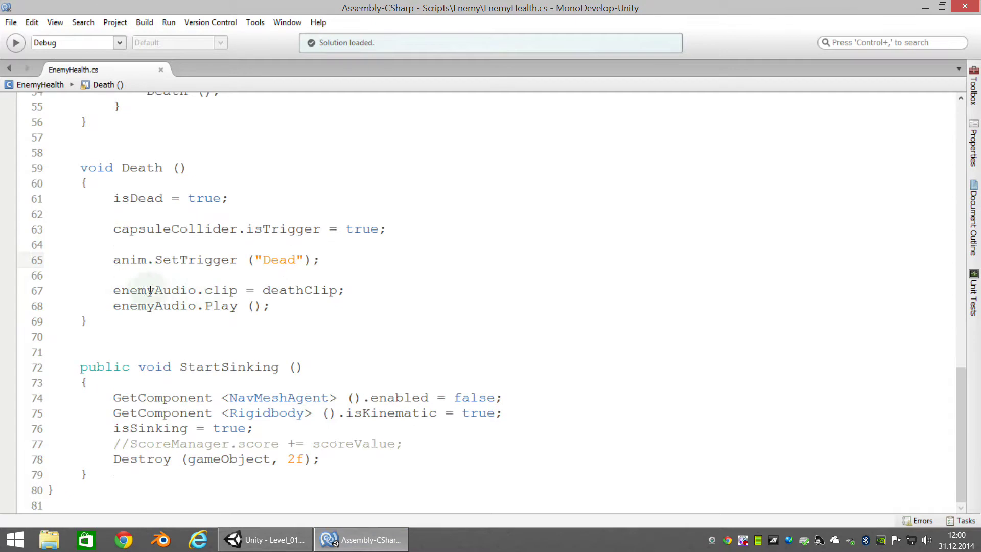
pyautogui.moveTo(111, 289)
pyautogui.mouseDown()
pyautogui.moveTo(188, 292)
pyautogui.moveTo(147, 292)
pyautogui.mouseUp()
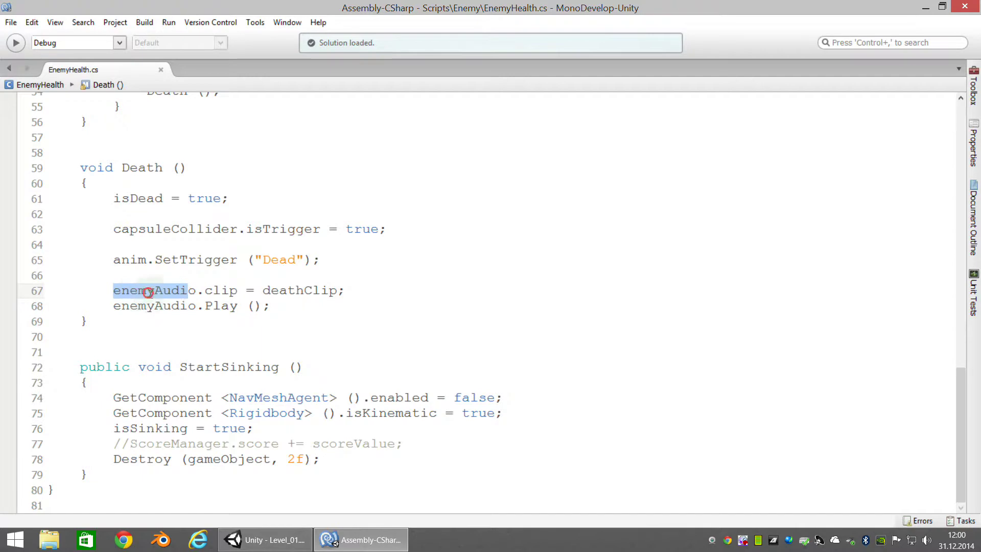
pyautogui.click(190, 291)
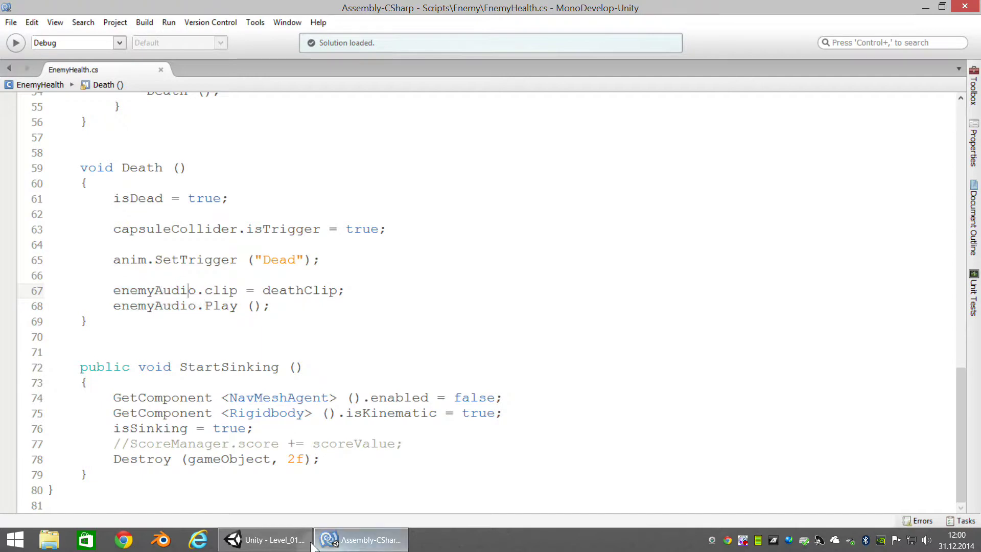
pyautogui.click(306, 542)
pyautogui.scroll(-2, 817, 434)
pyautogui.scroll(-3, 805, 423)
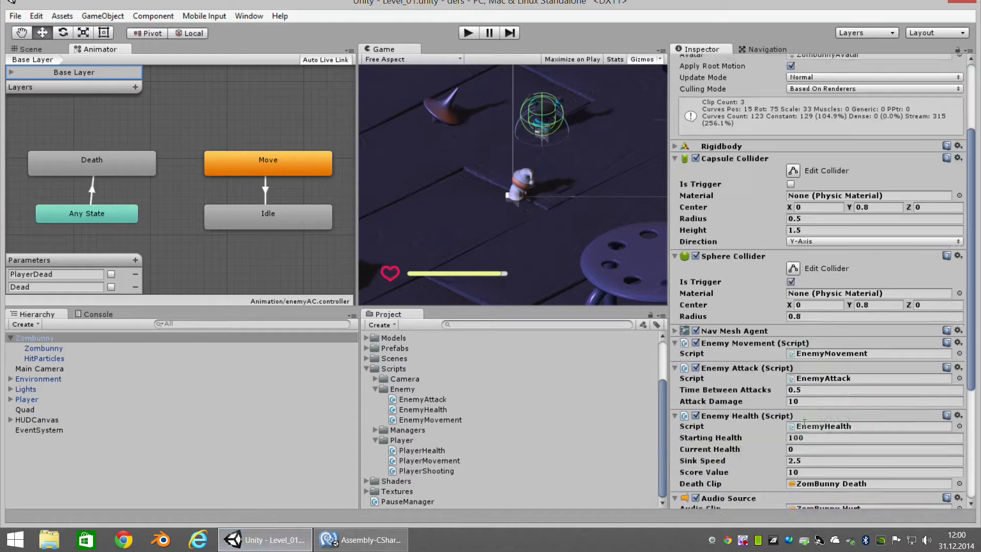
pyautogui.scroll(-5, 792, 435)
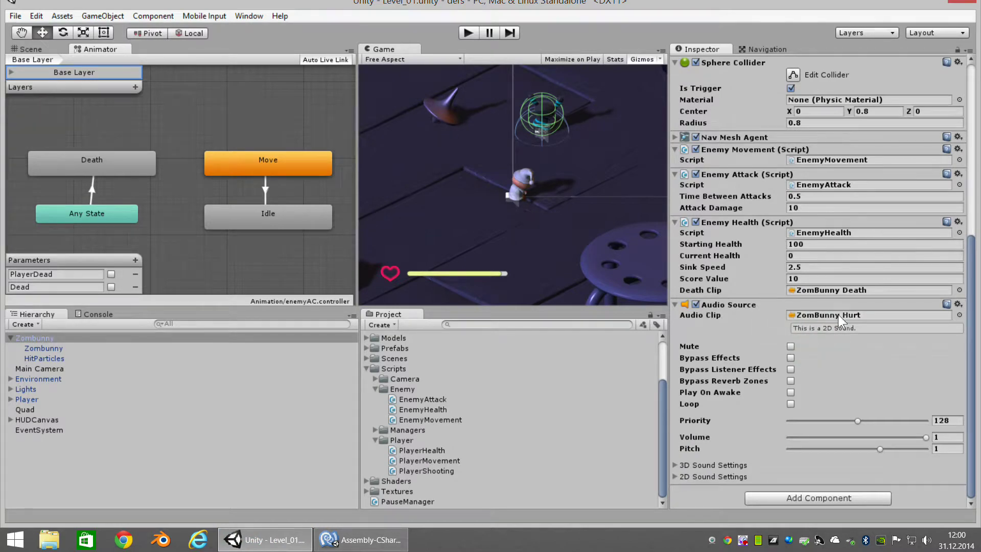
pyautogui.click(361, 539)
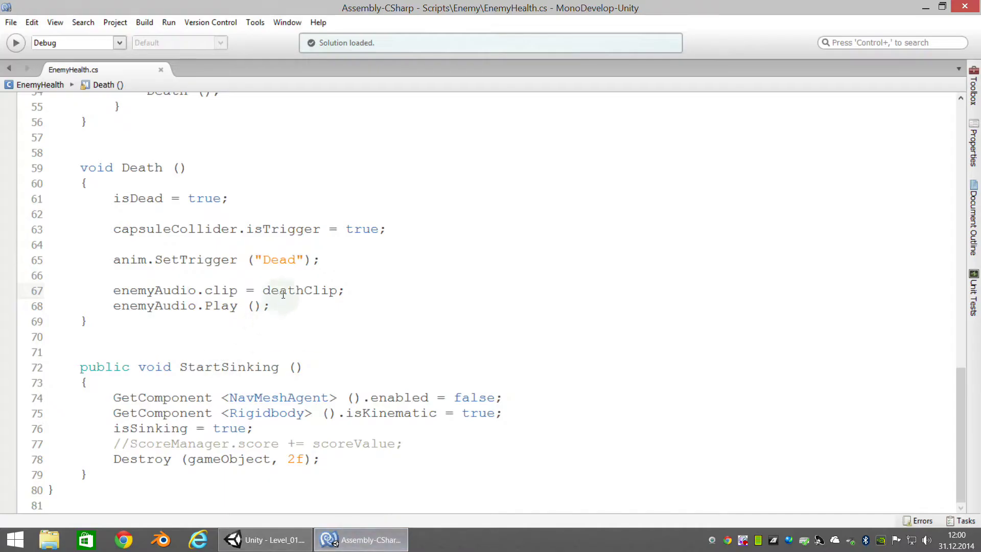
pyautogui.moveTo(262, 290); pyautogui.dragTo(332, 293)
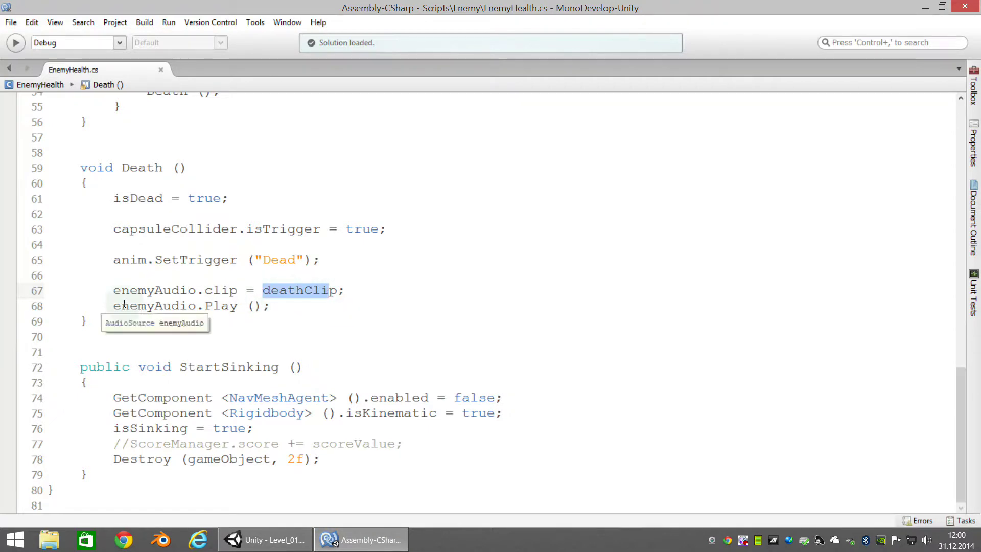
pyautogui.press('End')
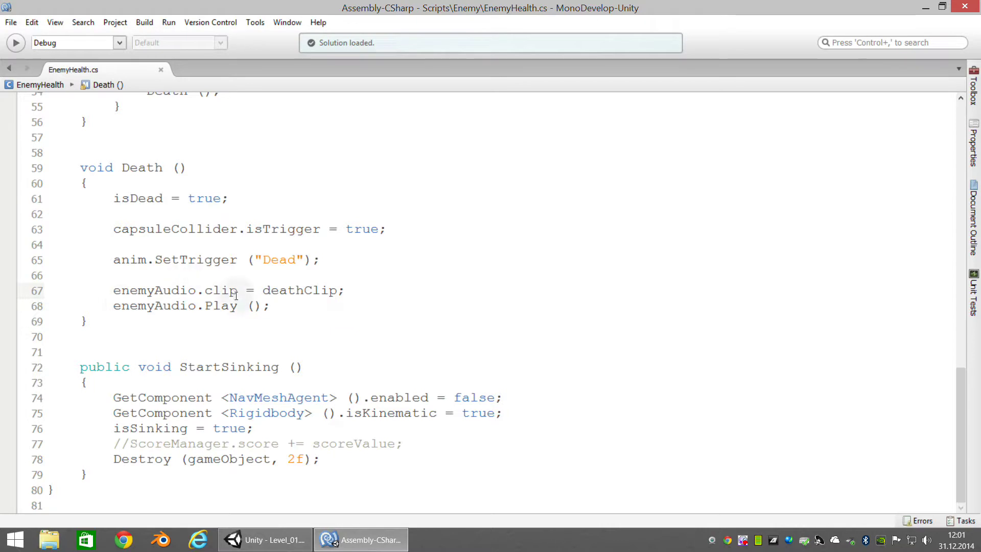
pyautogui.click(286, 540)
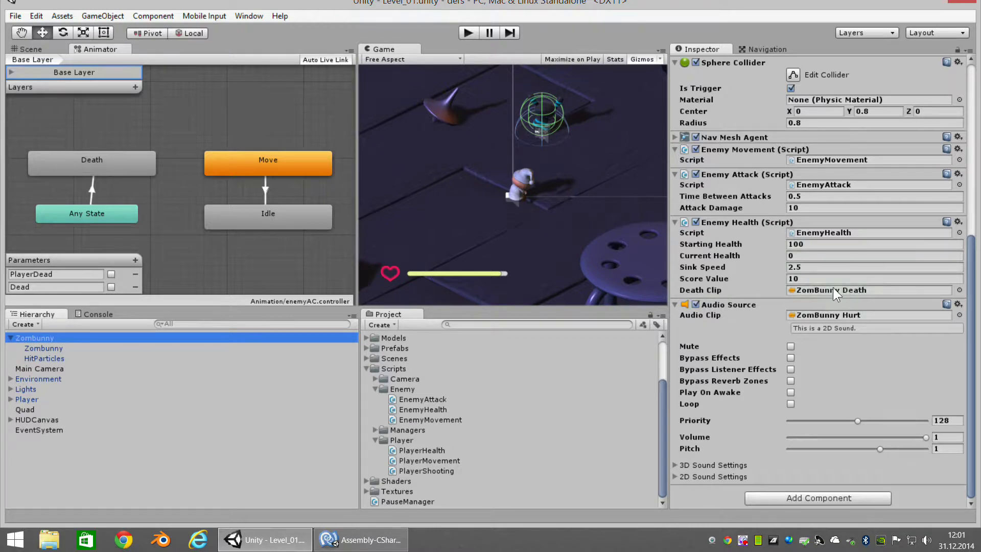
pyautogui.click(364, 545)
# - Highlight enemyAudio on lines 67–68, then move into StartSinking's NavMeshAgent line 74
pyautogui.click(121, 290)
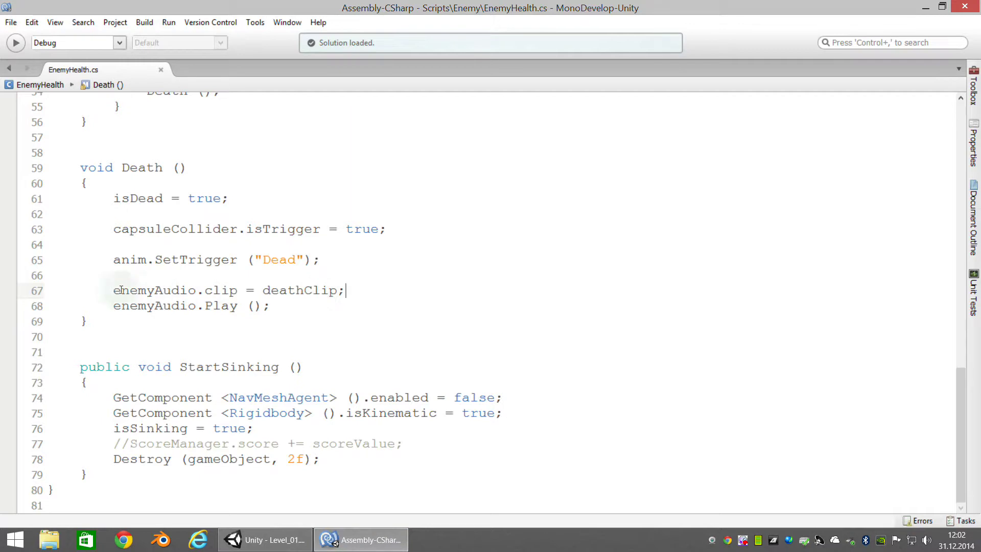
pyautogui.moveTo(111, 290); pyautogui.dragTo(197, 289)
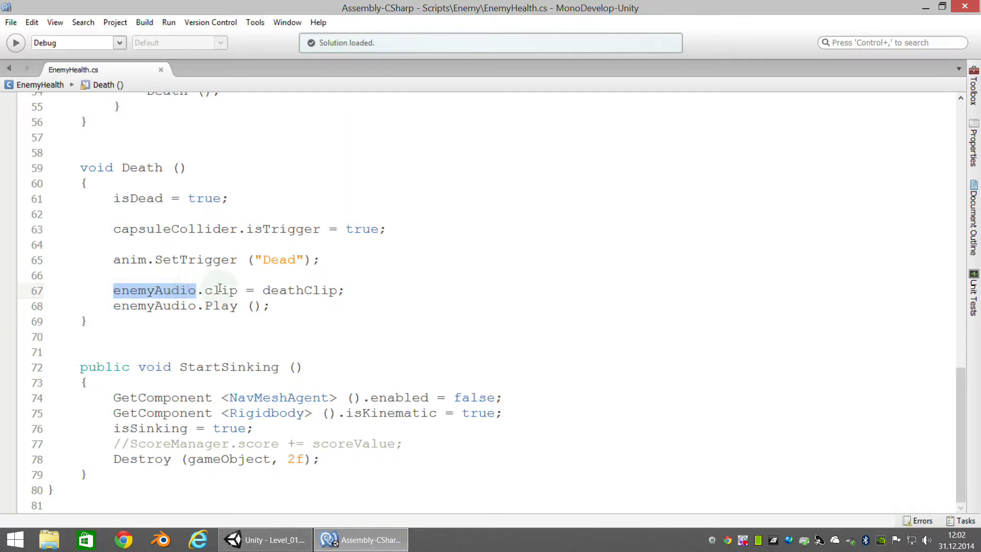
pyautogui.moveTo(130, 306); pyautogui.dragTo(196, 305)
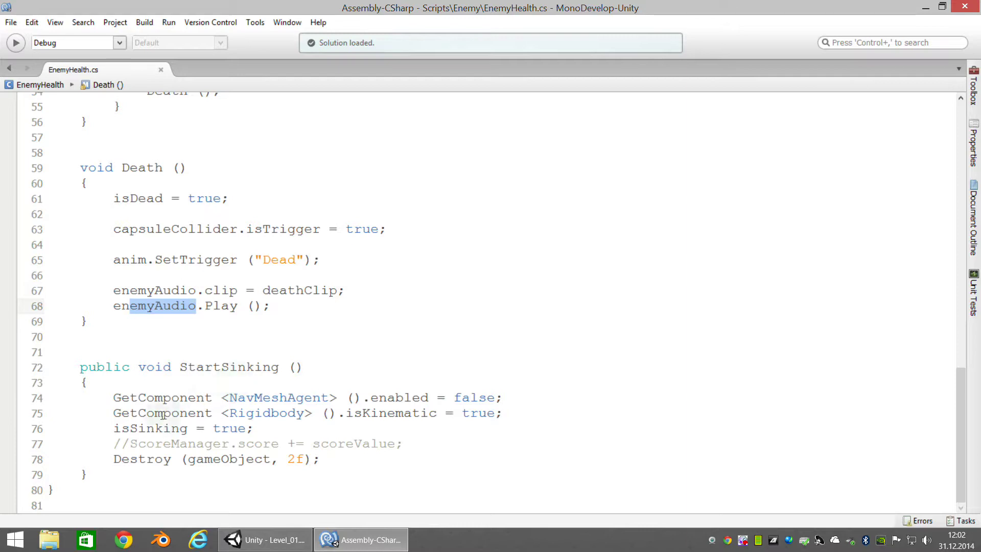
pyautogui.click(213, 413)
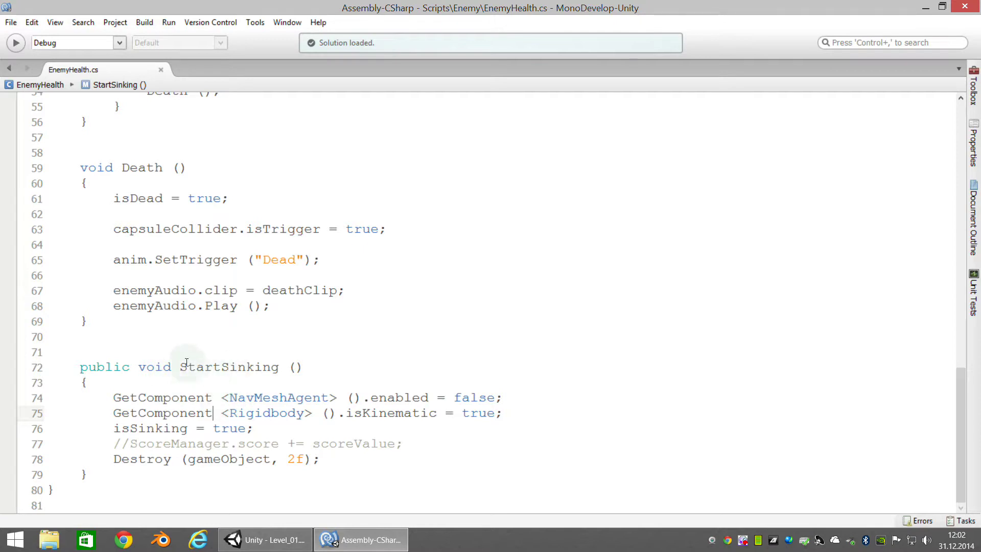
pyautogui.click(179, 392)
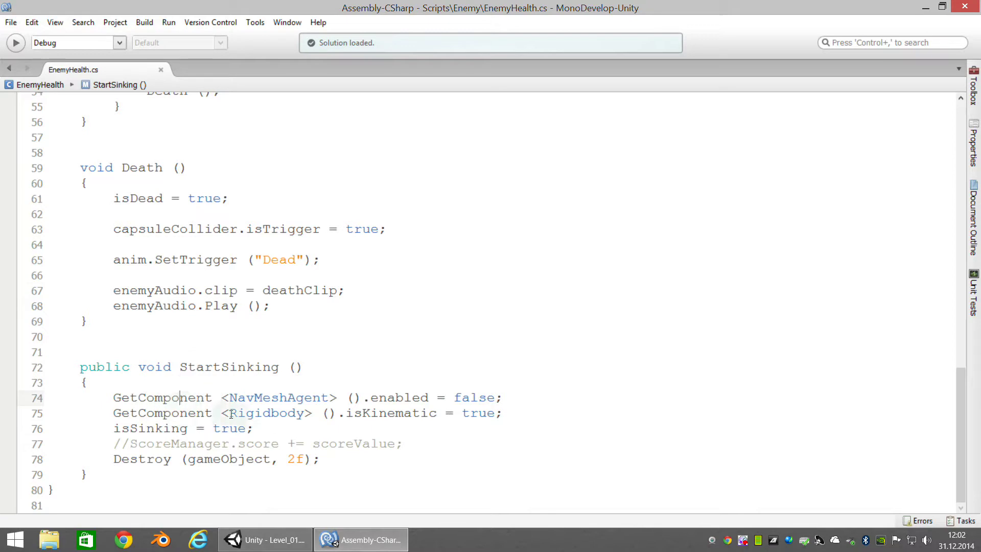
pyautogui.click(150, 402)
# - Inspect the Zombunny's Nav Mesh Agent (Speed 3, Stopping Distance 1.3), then return to EnemyHealth.cs
pyautogui.moveTo(270, 545)
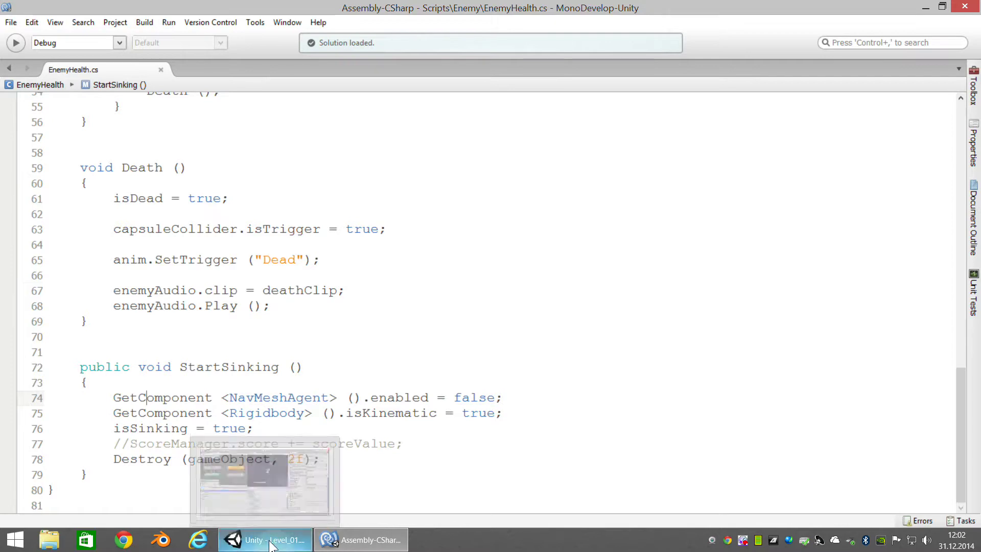
pyautogui.click(271, 544)
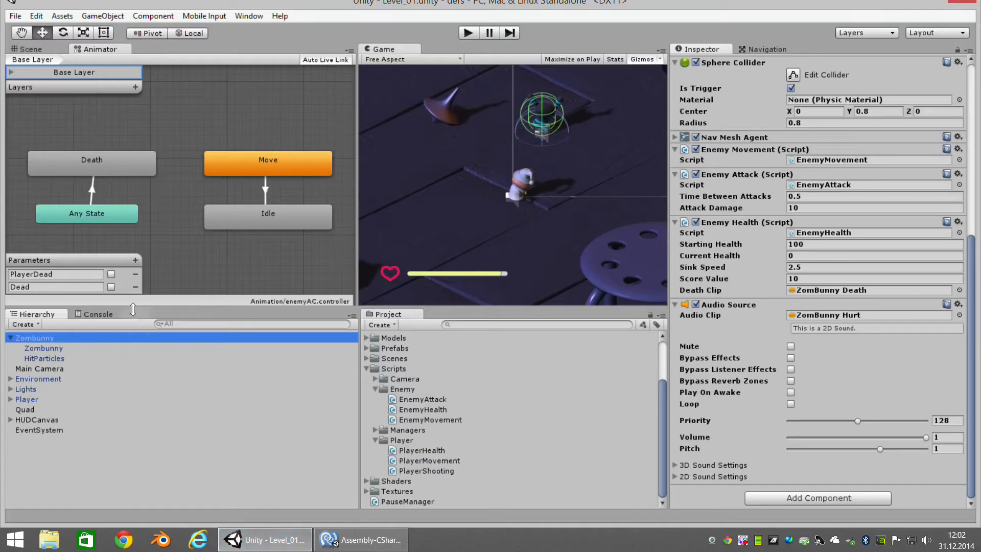
pyautogui.moveTo(59, 339); pyautogui.dragTo(60, 360)
pyautogui.scroll(5, 741, 266)
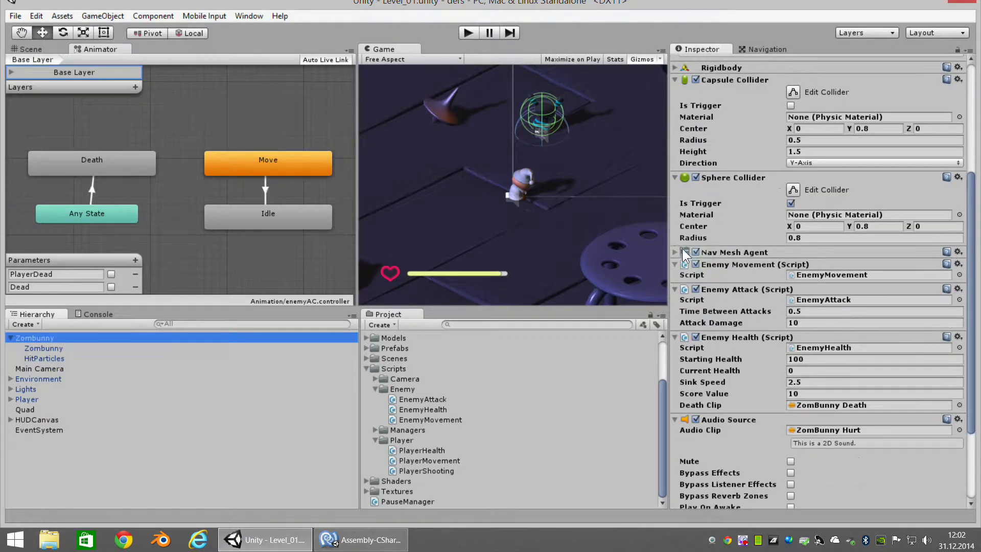
pyautogui.click(675, 252)
pyautogui.click(601, 195)
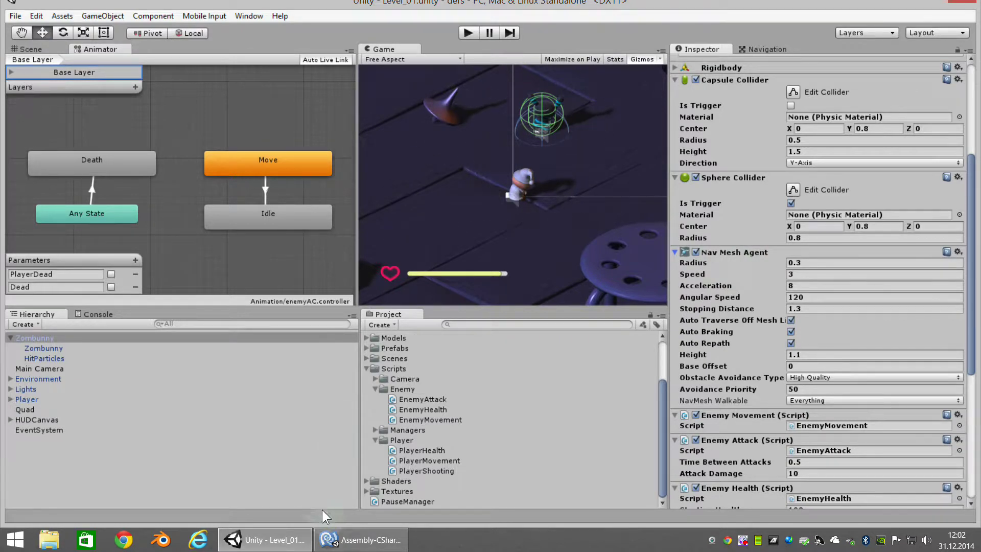
pyautogui.click(361, 539)
pyautogui.click(118, 399)
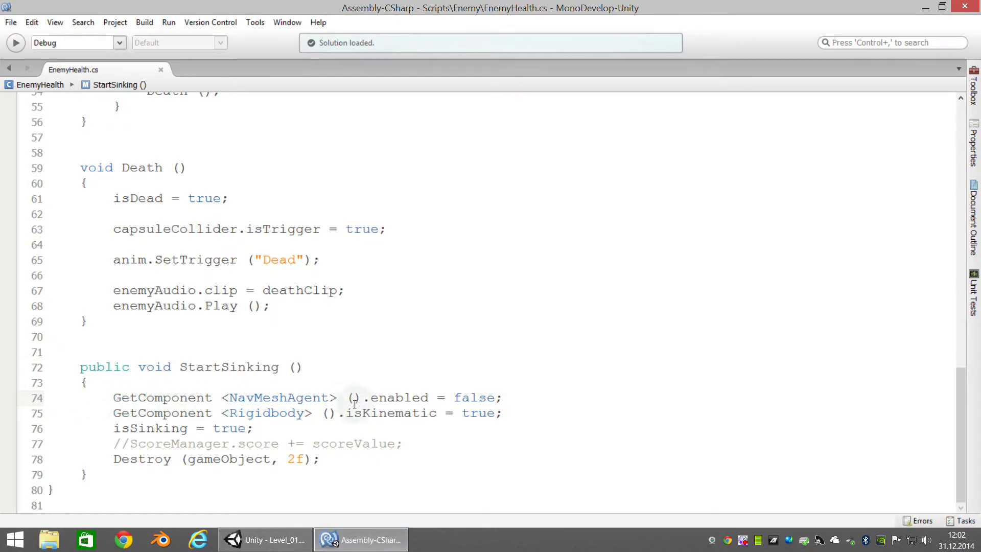
pyautogui.moveTo(370, 399); pyautogui.dragTo(427, 396)
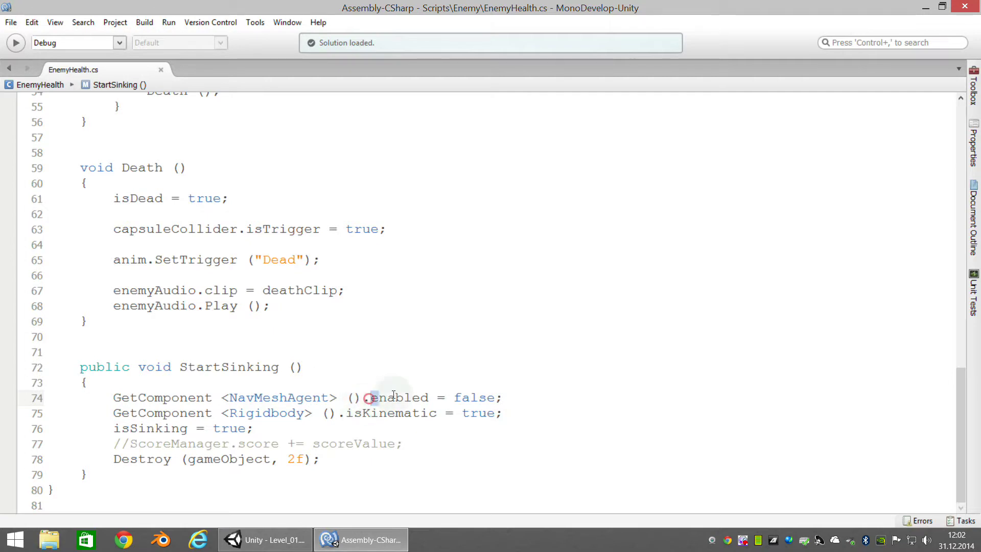
pyautogui.click(401, 398)
# - Confirm the Zombunny's Rigidbody has Is Kinematic off, then return to EnemyHealth.cs
pyautogui.click(266, 545)
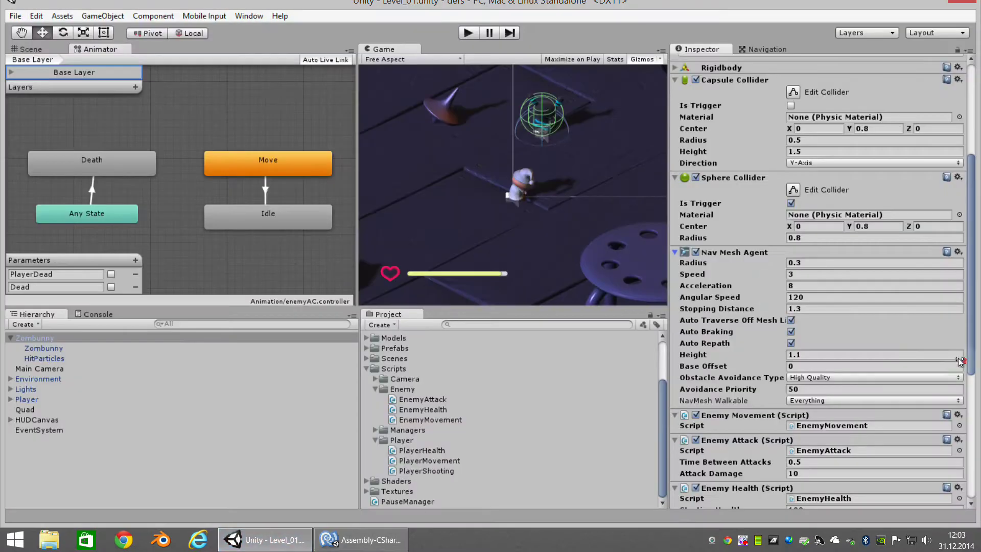
pyautogui.scroll(5, 758, 304)
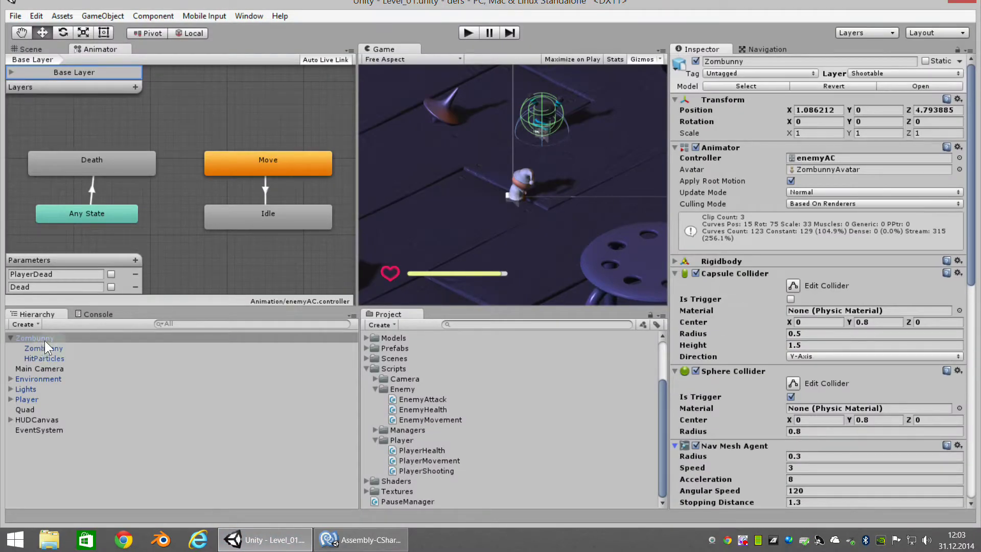
pyautogui.click(674, 260)
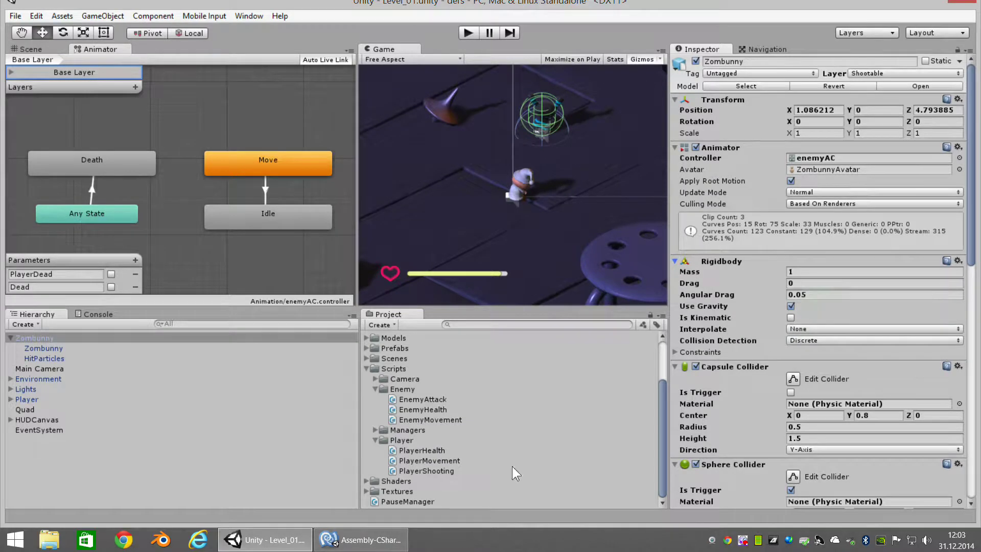
pyautogui.click(361, 540)
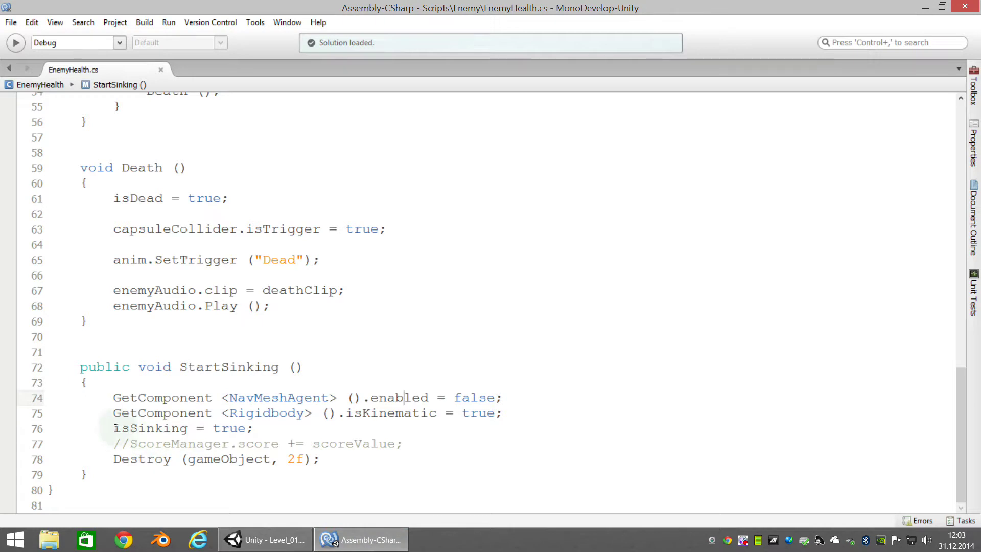
# - Highlight isSinking and its true value on line 76, then bring Unity back up
pyautogui.moveTo(115, 428); pyautogui.dragTo(181, 427)
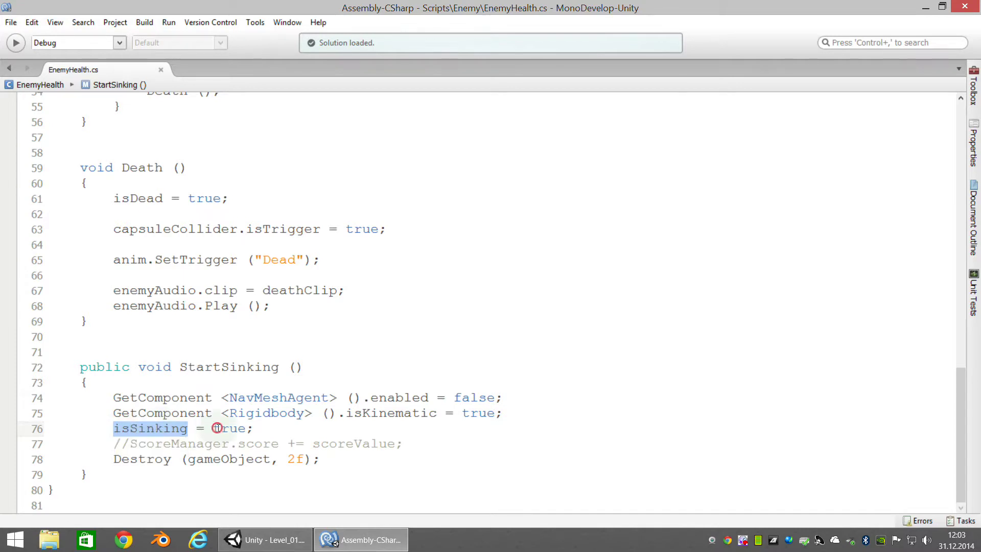
pyautogui.moveTo(249, 429); pyautogui.dragTo(219, 430)
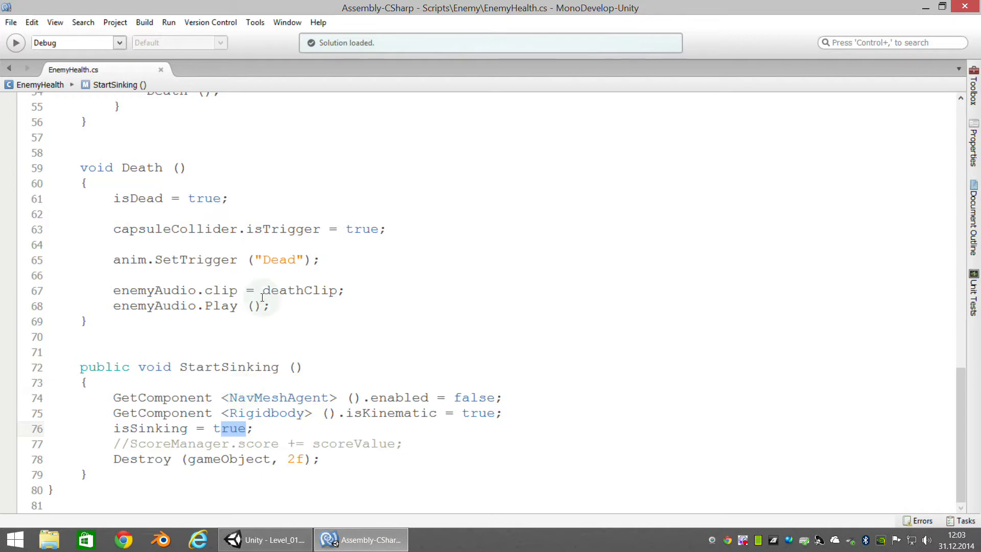
pyautogui.click(264, 539)
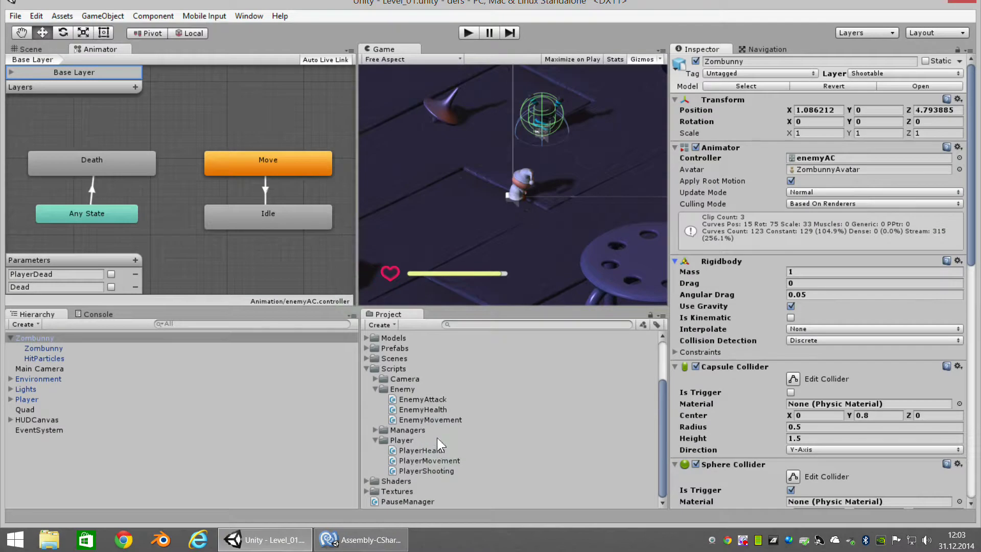
# - Open EnemyAttack.cs in MonoDevelop and put the caret on the commented EnemyHealth field on line 13
pyautogui.click(415, 399)
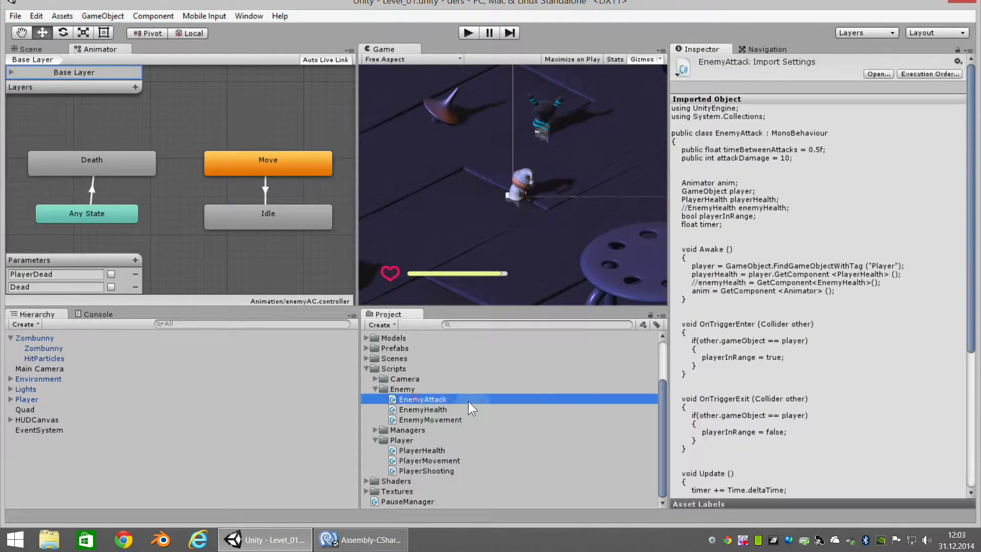
pyautogui.doubleClick(430, 400)
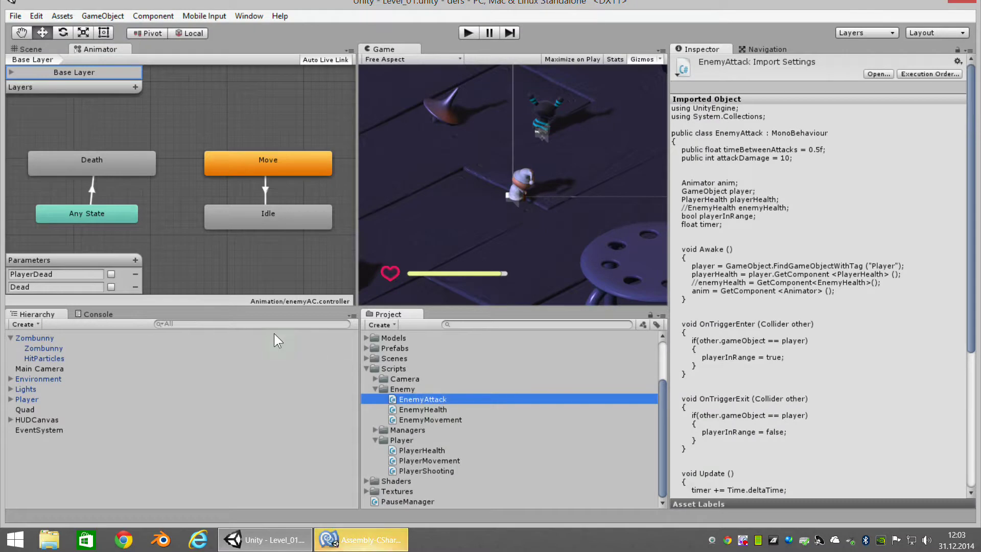
pyautogui.click(360, 542)
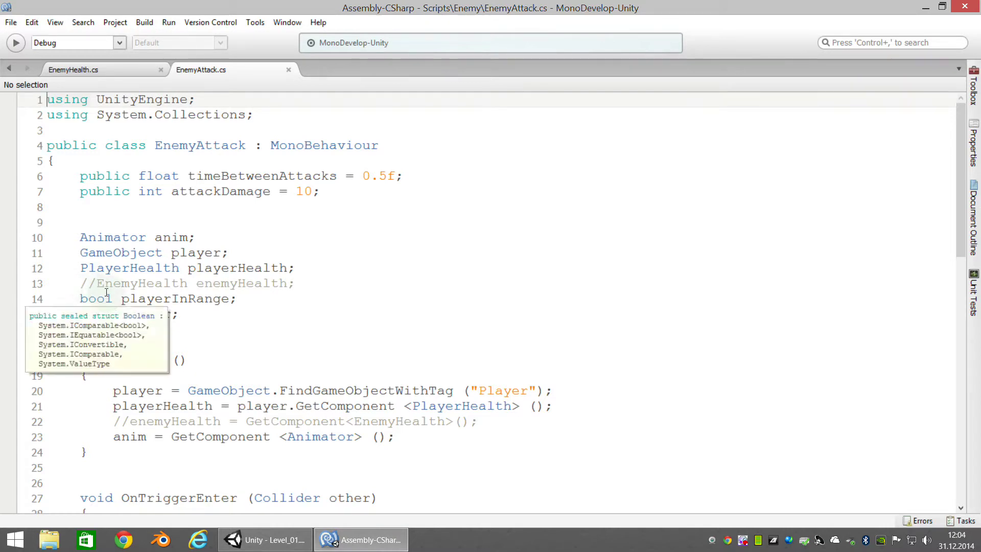
pyautogui.click(132, 289)
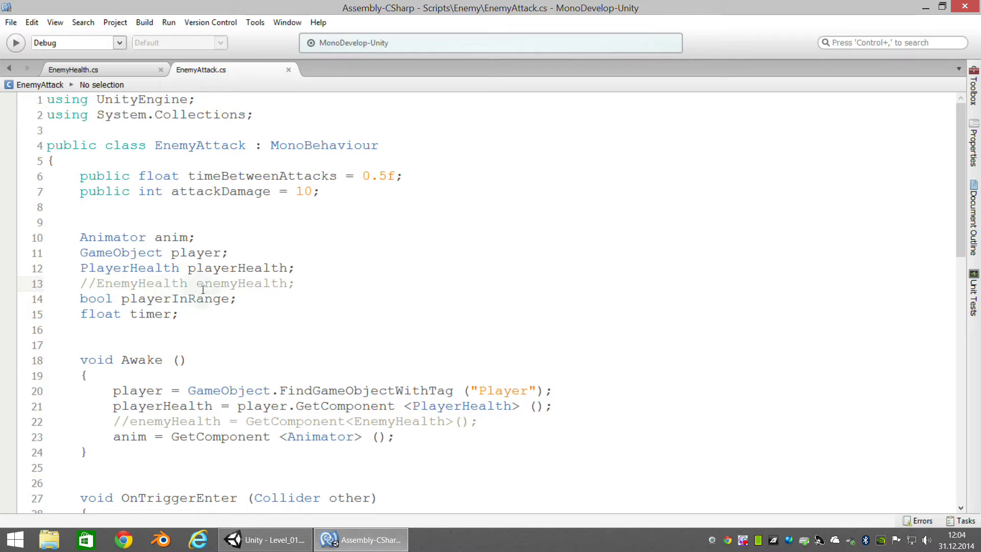
pyautogui.click(96, 283)
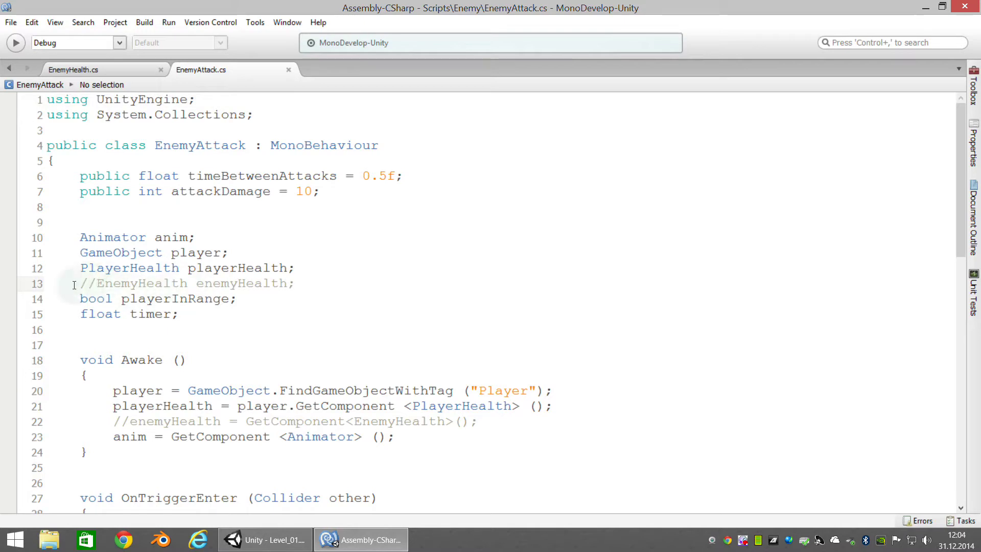
pyautogui.scroll(-1, 107, 278)
pyautogui.scroll(-1, 105, 266)
pyautogui.scroll(1, 103, 225)
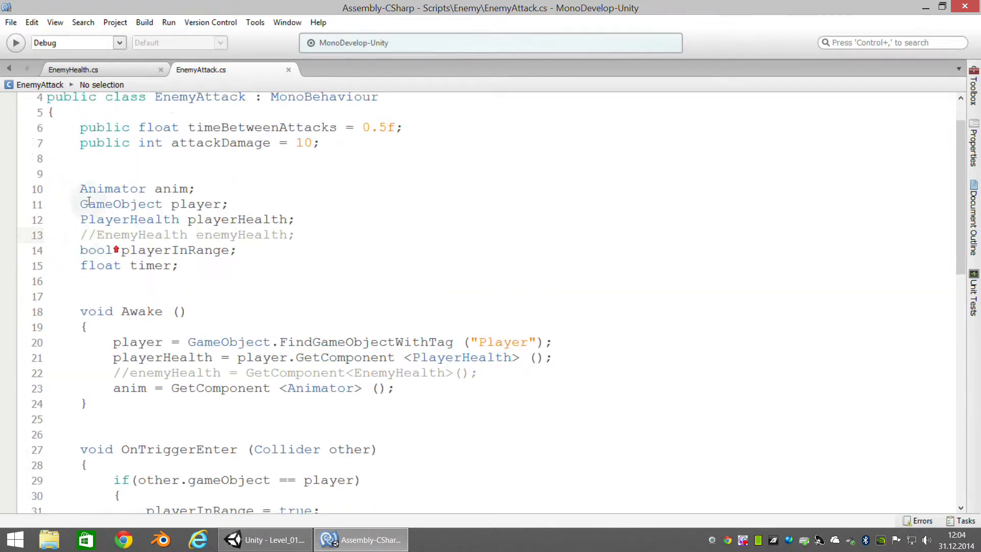
pyautogui.scroll(1, 122, 234)
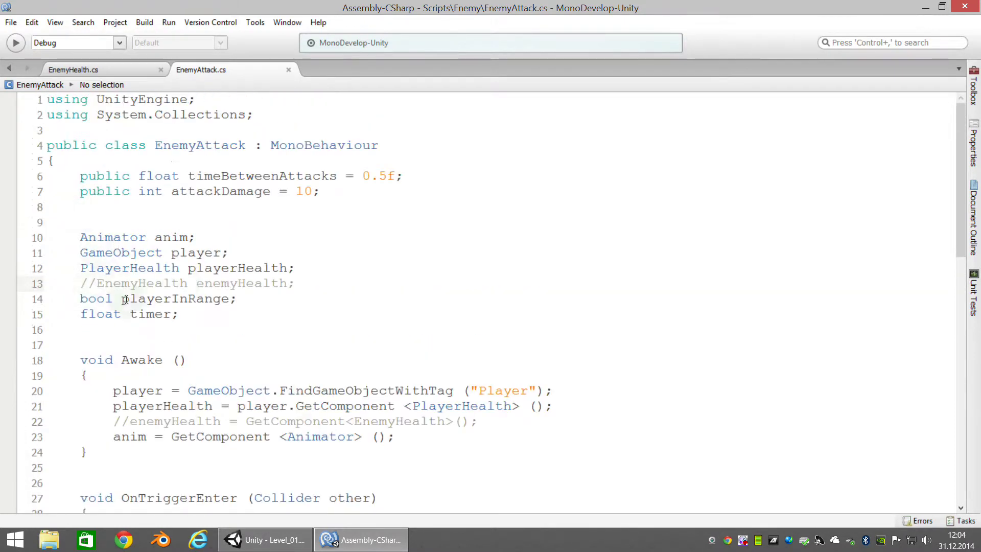
# - Uncomment the EnemyHealth enemyHealth field on line 13 of EnemyAttack.cs
pyautogui.click(84, 281)
pyautogui.press('Delete')
pyautogui.press('Delete')
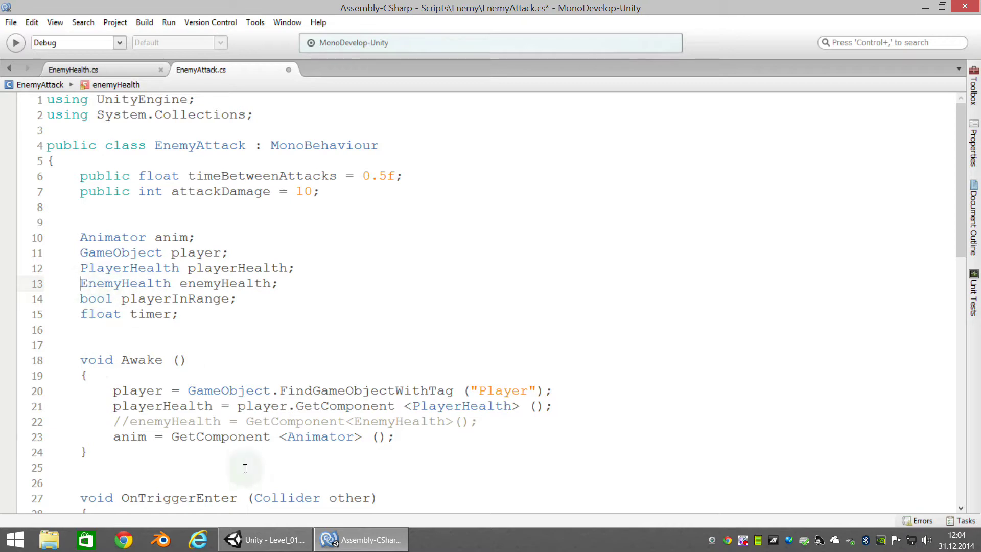
pyautogui.click(95, 67)
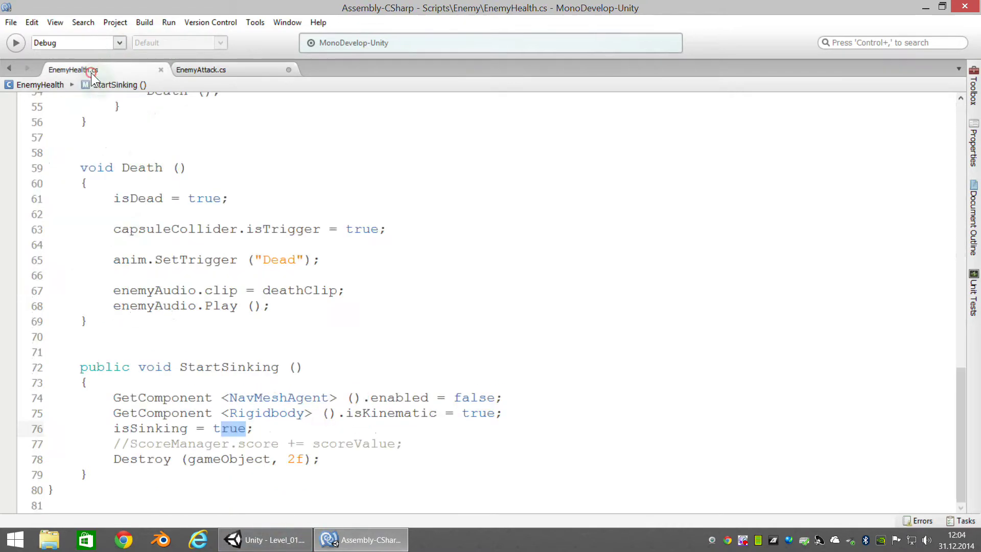
pyautogui.scroll(6, 235, 339)
pyautogui.scroll(-4, 235, 339)
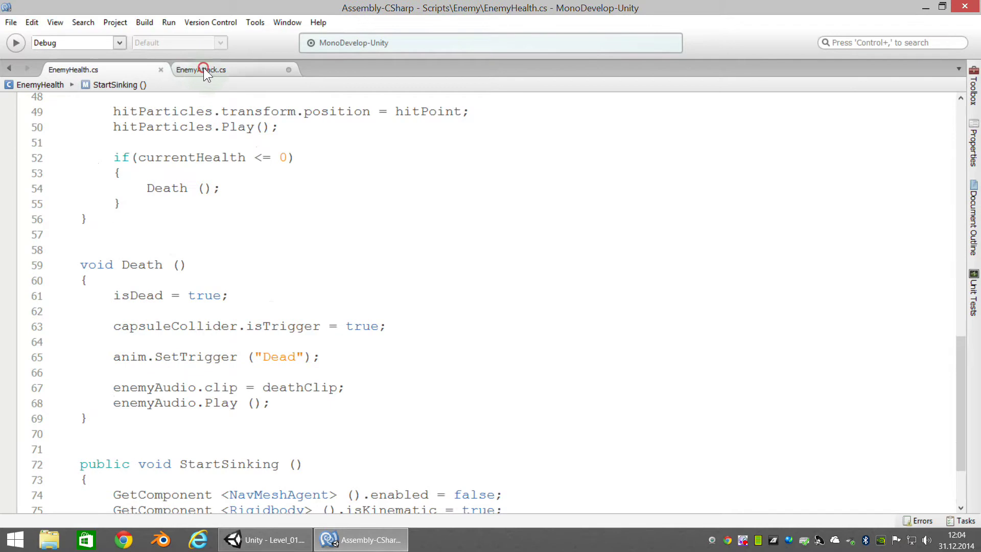
pyautogui.click(203, 67)
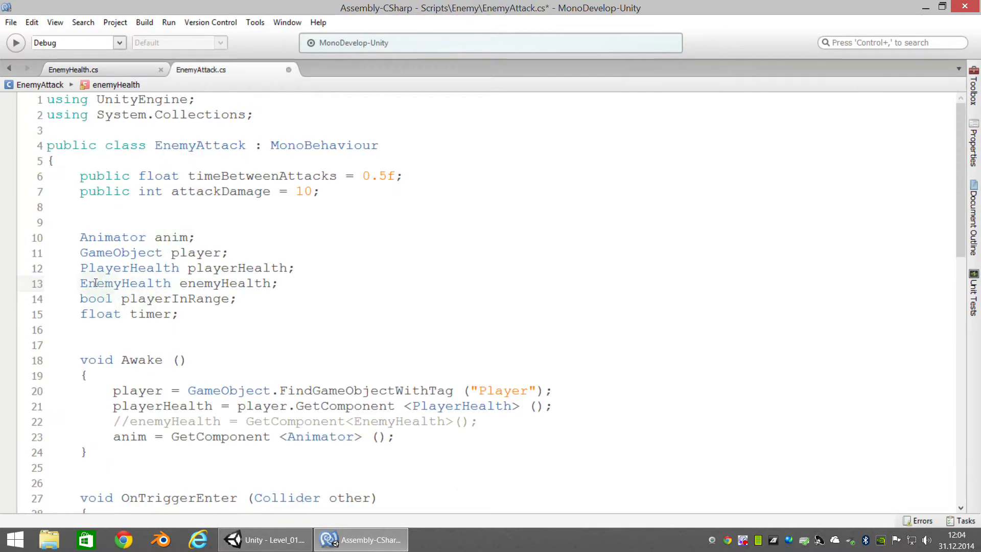
# - Uncomment the enemyHealth = GetComponent<EnemyHealth>() assignment in Awake on line 22
pyautogui.moveTo(81, 282); pyautogui.dragTo(164, 284)
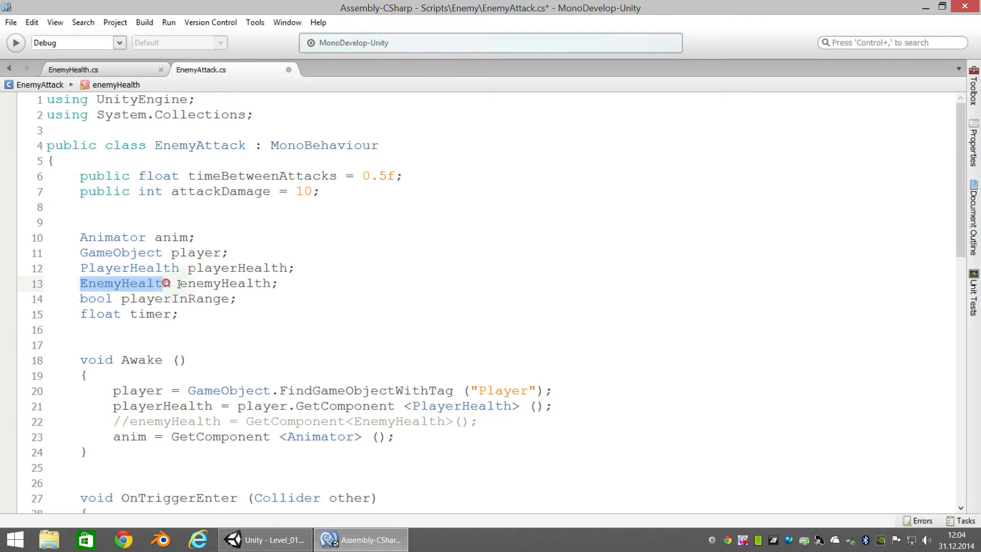
pyautogui.scroll(-1, 310, 409)
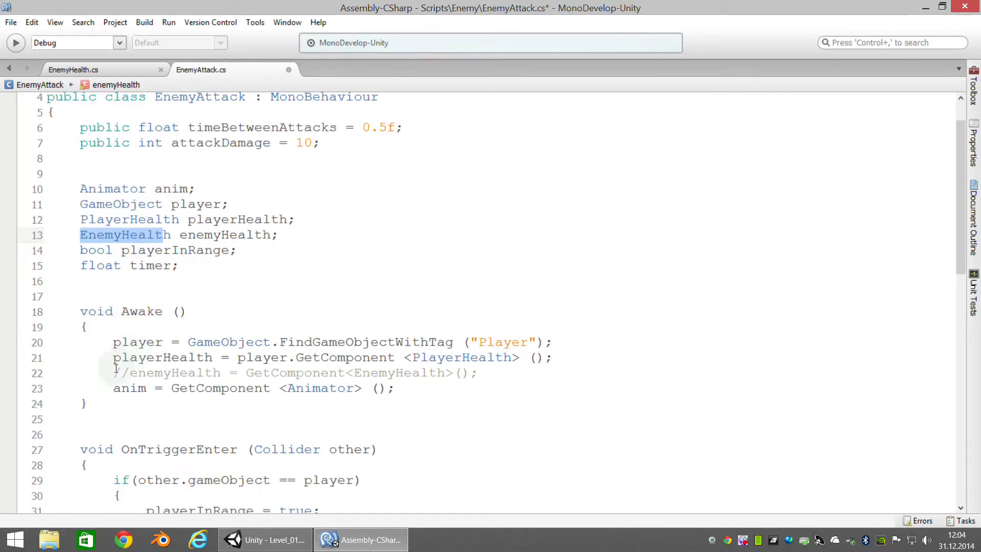
pyautogui.click(113, 372)
pyautogui.press('Delete')
pyautogui.press('Delete')
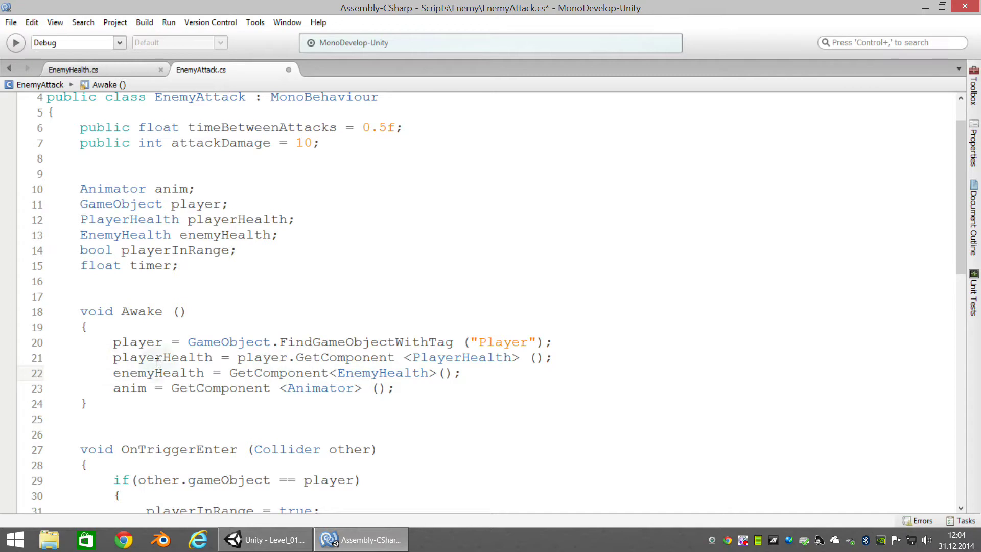
pyautogui.scroll(-1, 501, 460)
pyautogui.scroll(-1, 234, 329)
pyautogui.scroll(-1, 256, 313)
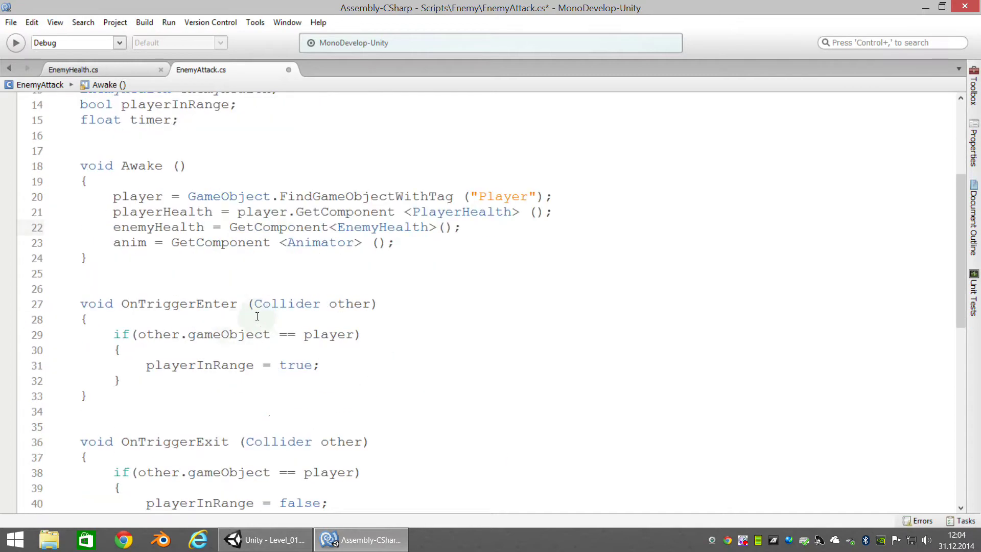
pyautogui.scroll(-3, 315, 391)
# - Uncomment '&& enemyHealth.currentHealth > 0' in the attack condition on line 49
pyautogui.scroll(-4, 315, 391)
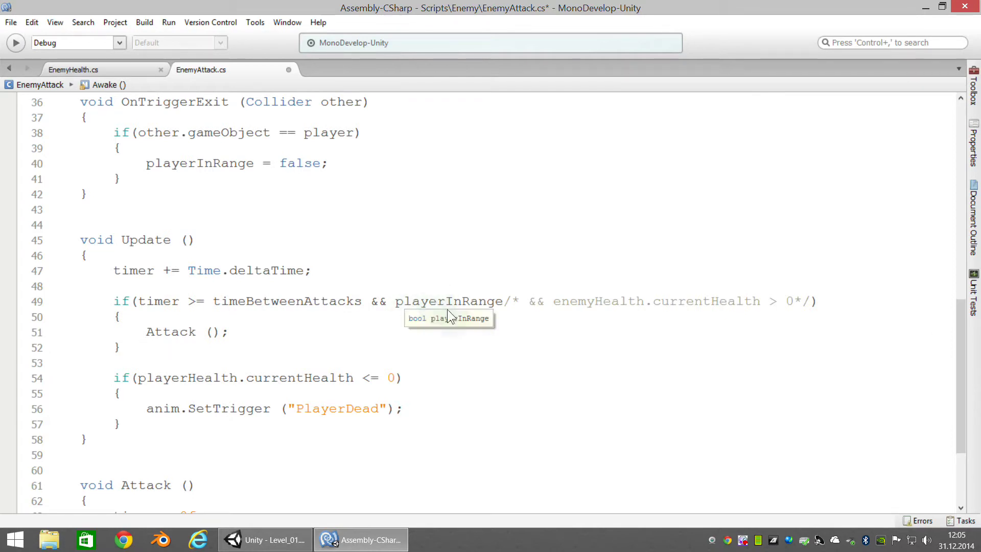
pyautogui.click(503, 300)
pyautogui.press('Delete')
pyautogui.press('Delete')
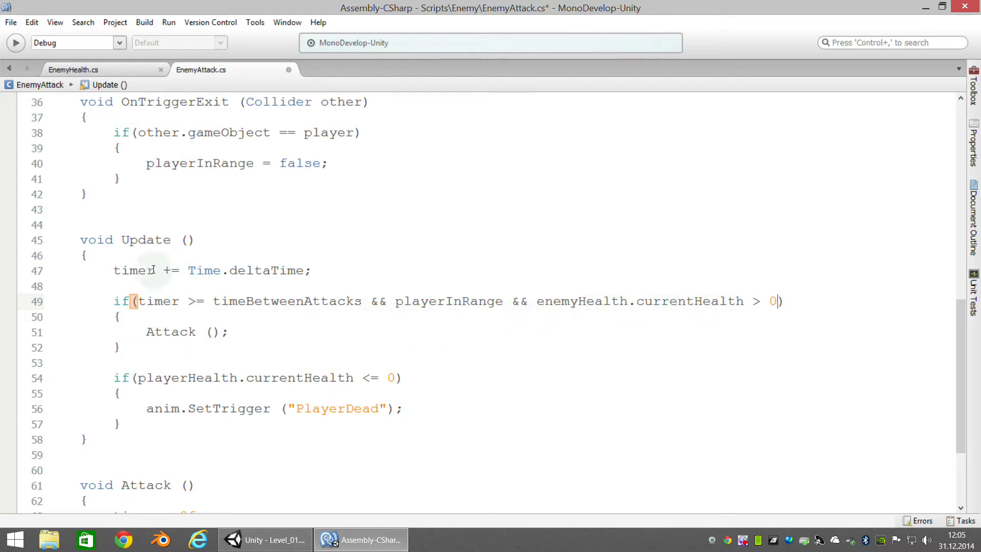
# - Review the Attack call and health check, save EnemyAttack.cs, and return to Unity
pyautogui.moveTo(143, 332); pyautogui.dragTo(199, 339)
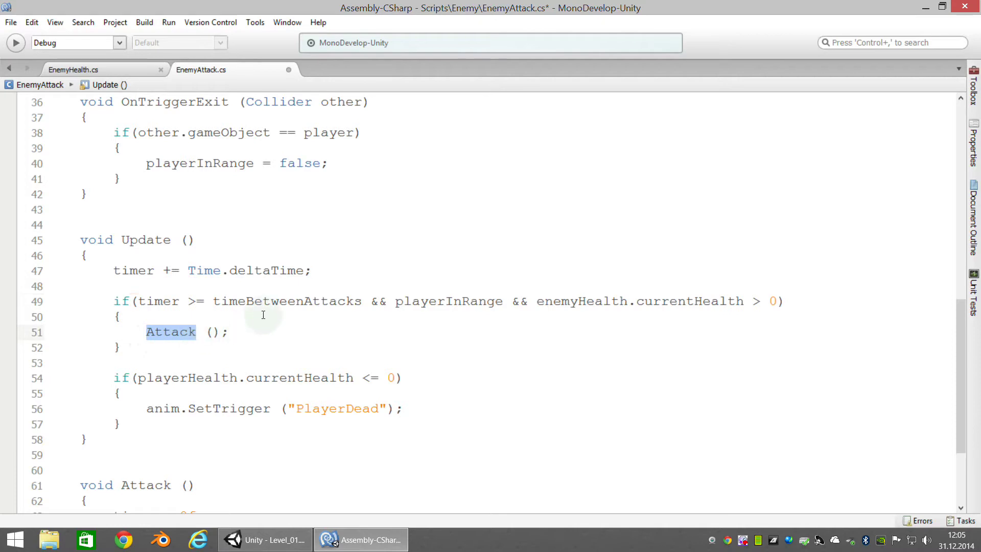
pyautogui.click(162, 330)
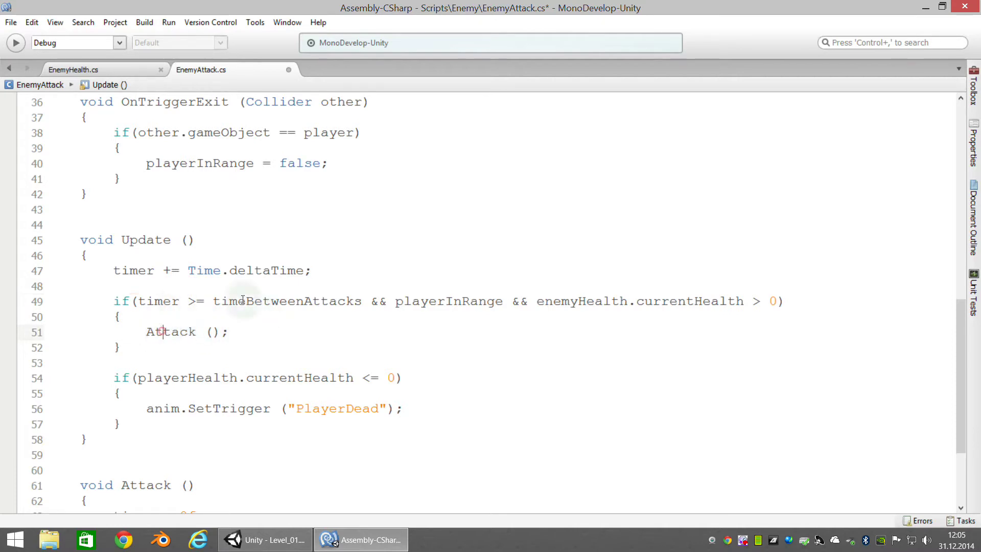
pyautogui.moveTo(539, 300); pyautogui.dragTo(675, 303)
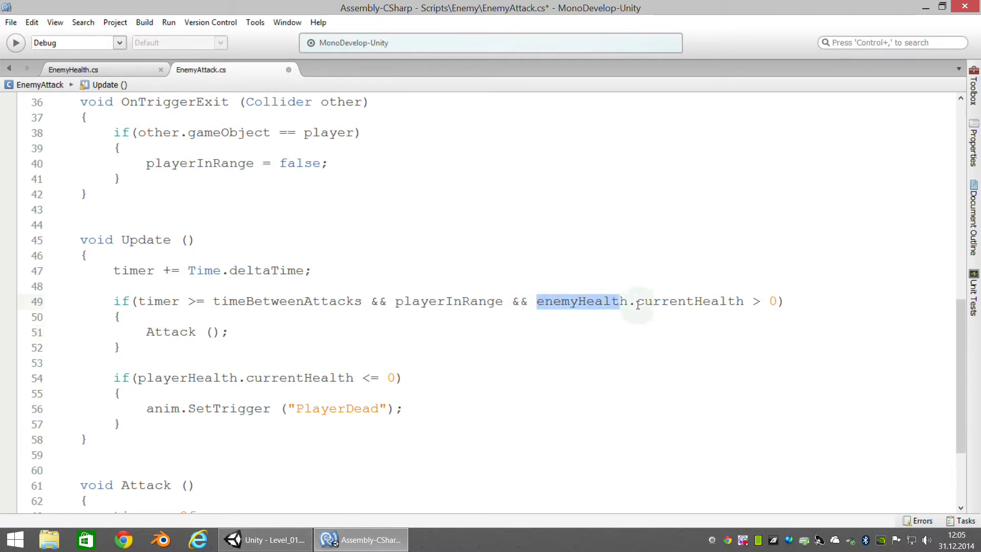
pyautogui.hotkey('ctrl', 's')
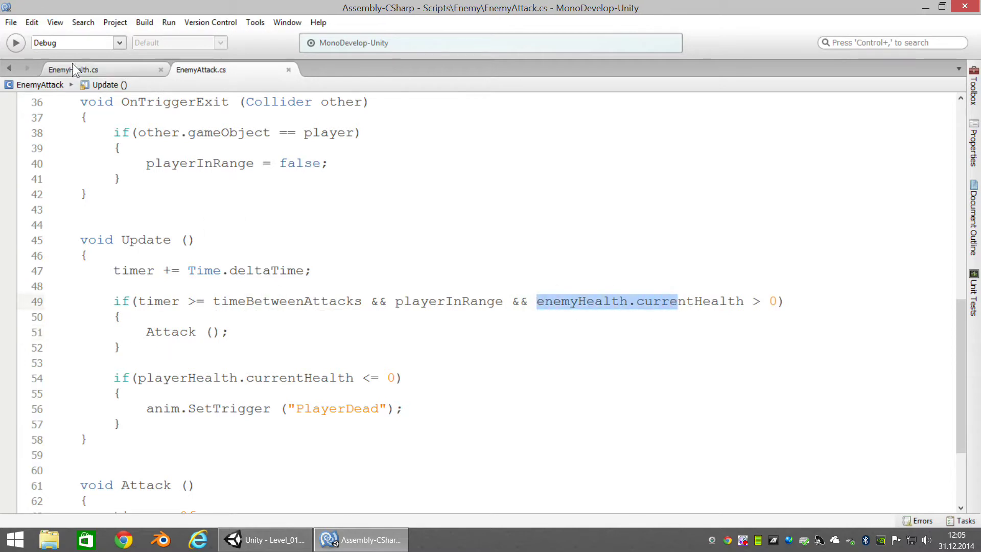
pyautogui.hotkey('alt', 'Tab')
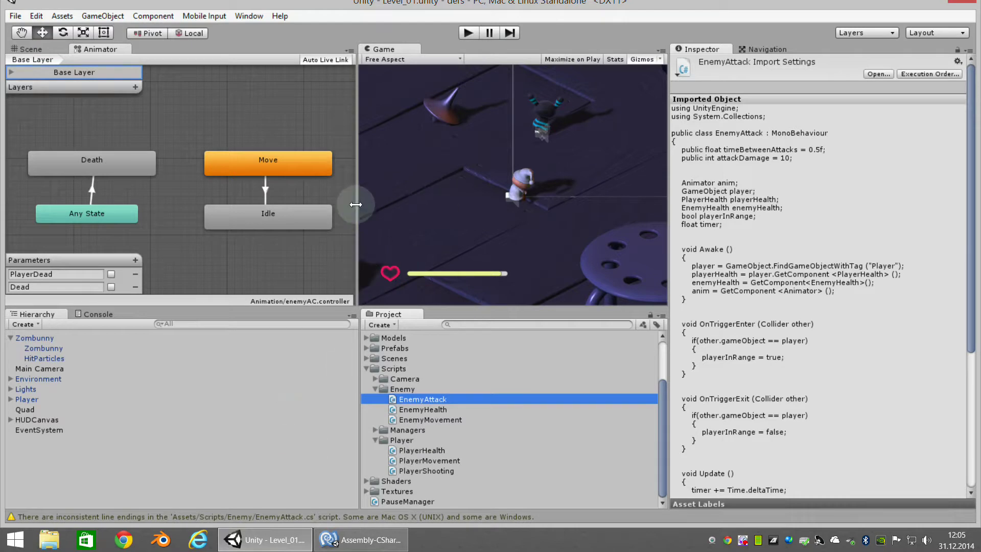
# - Widen and heighten the Game view, then play-test the scene and stop play mode
pyautogui.moveTo(359, 193); pyautogui.dragTo(310, 194)
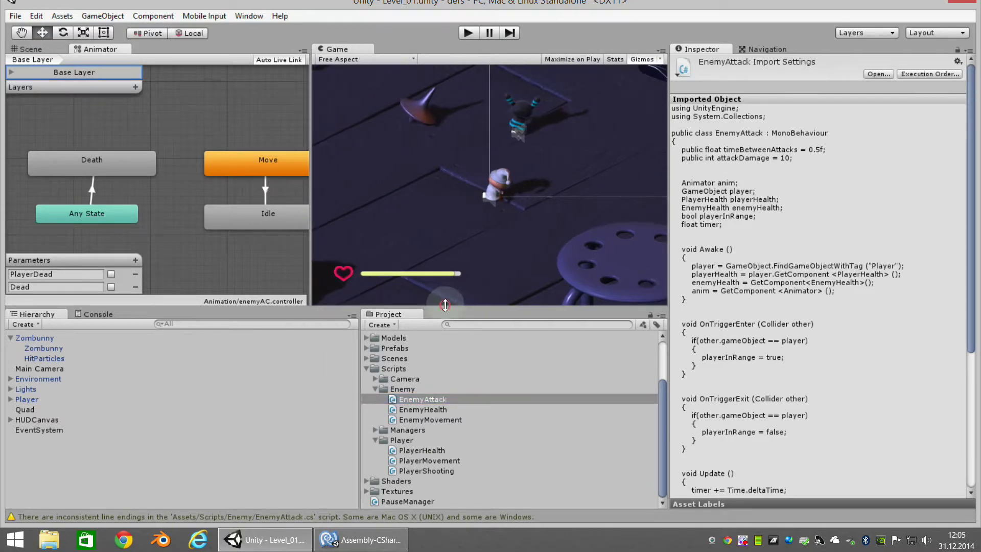
pyautogui.moveTo(446, 306); pyautogui.dragTo(445, 321)
pyautogui.click(469, 33)
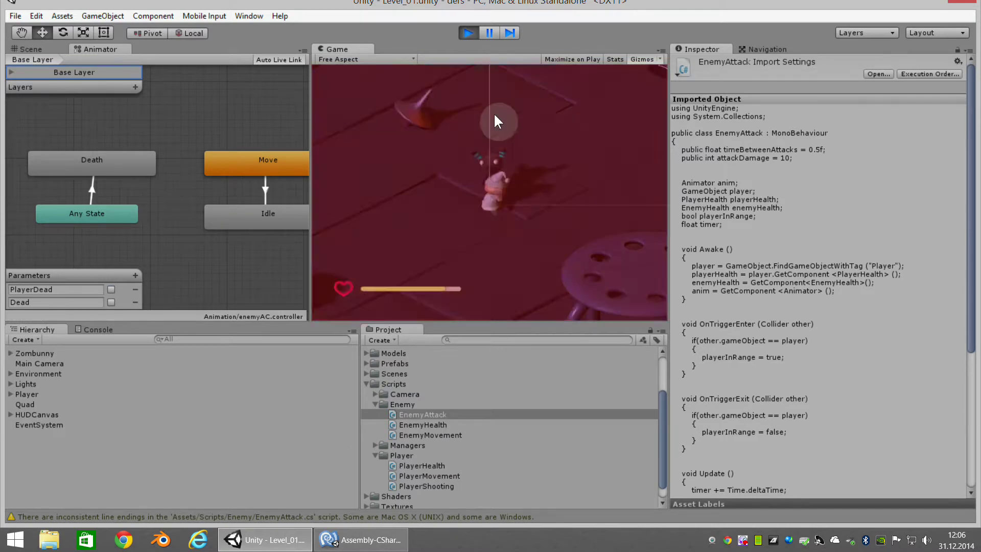
pyautogui.click(471, 36)
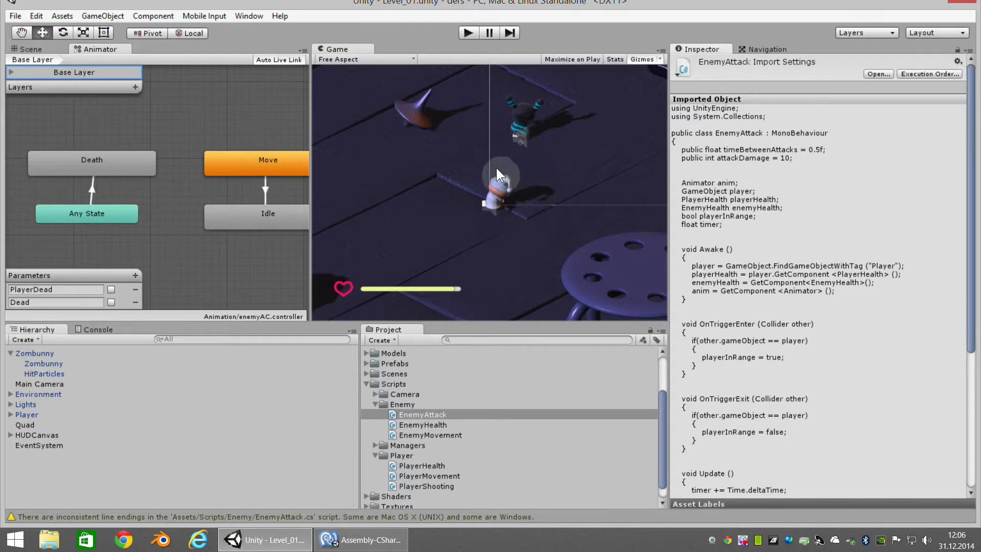
# - Select the Zombunny and review its Inspector components down to Enemy Health (Script)
pyautogui.click(361, 540)
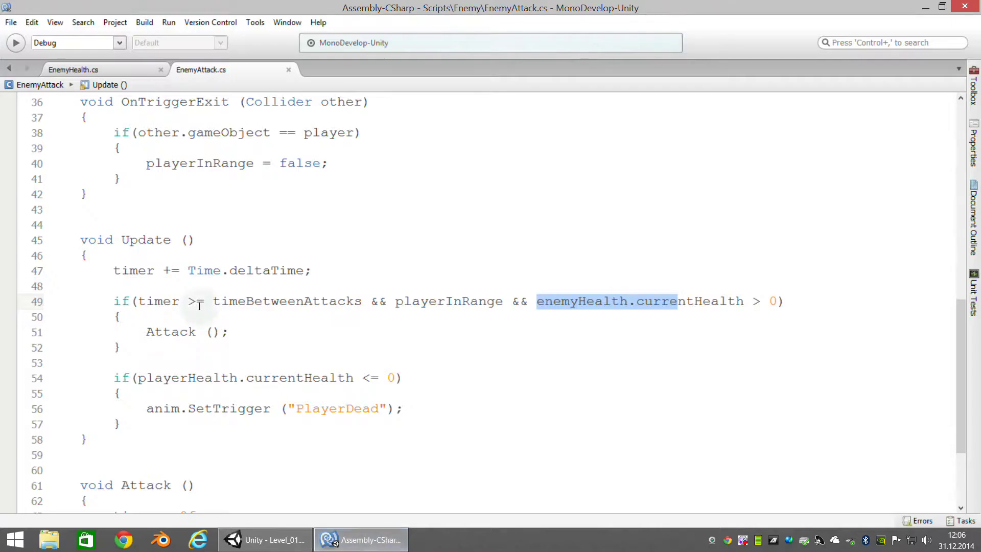
pyautogui.click(122, 72)
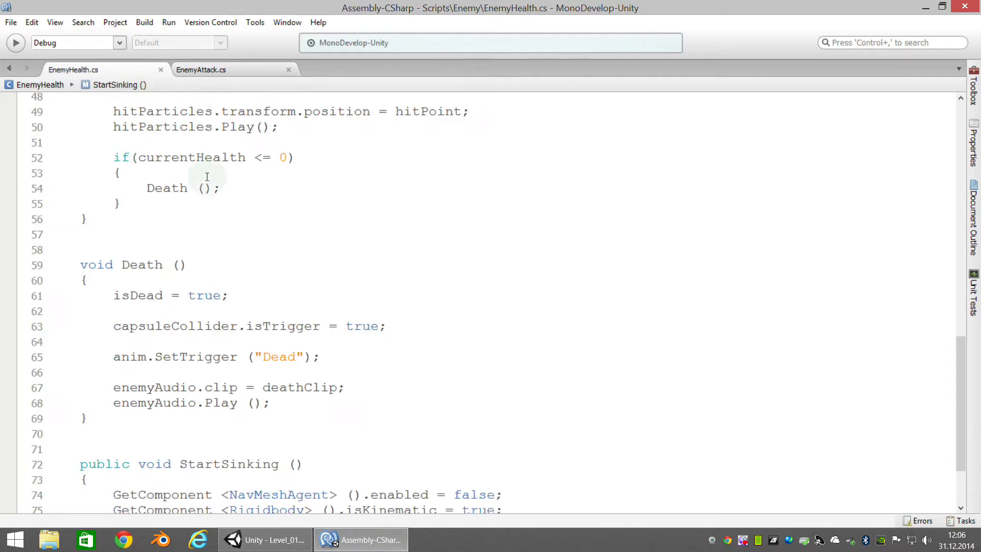
pyautogui.click(284, 547)
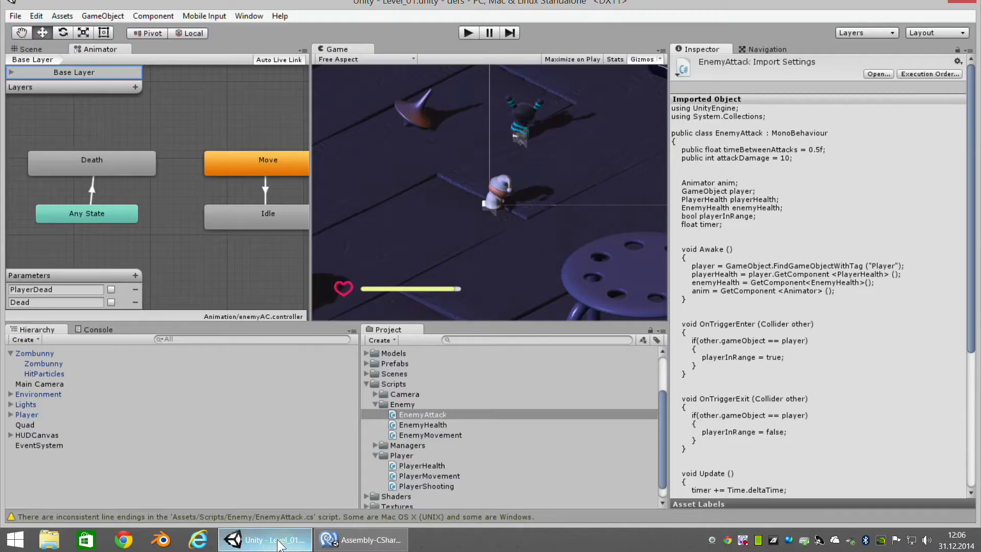
pyautogui.click(50, 353)
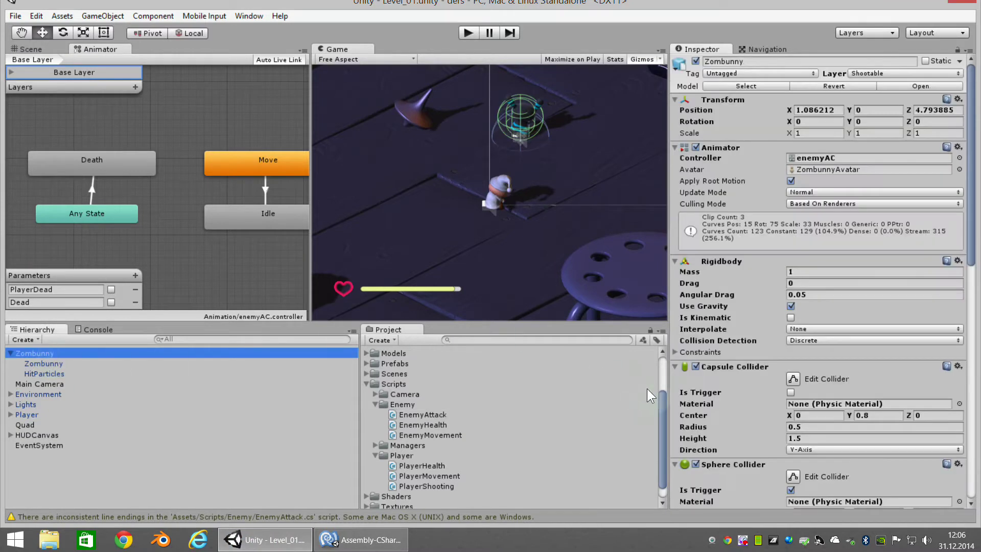
pyautogui.scroll(-8, 747, 393)
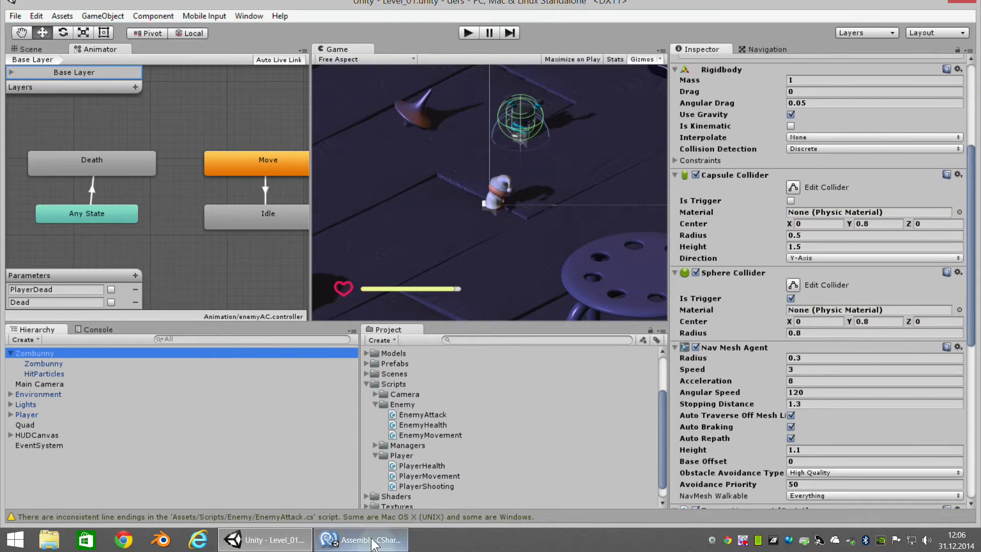
pyautogui.scroll(-7, 832, 357)
pyautogui.scroll(-8, 833, 358)
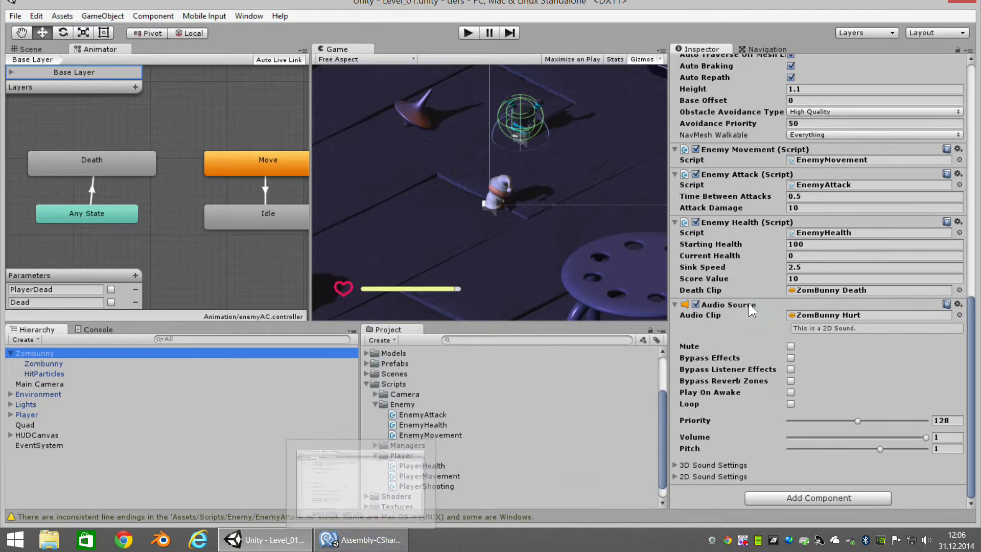
pyautogui.scroll(2, 938, 382)
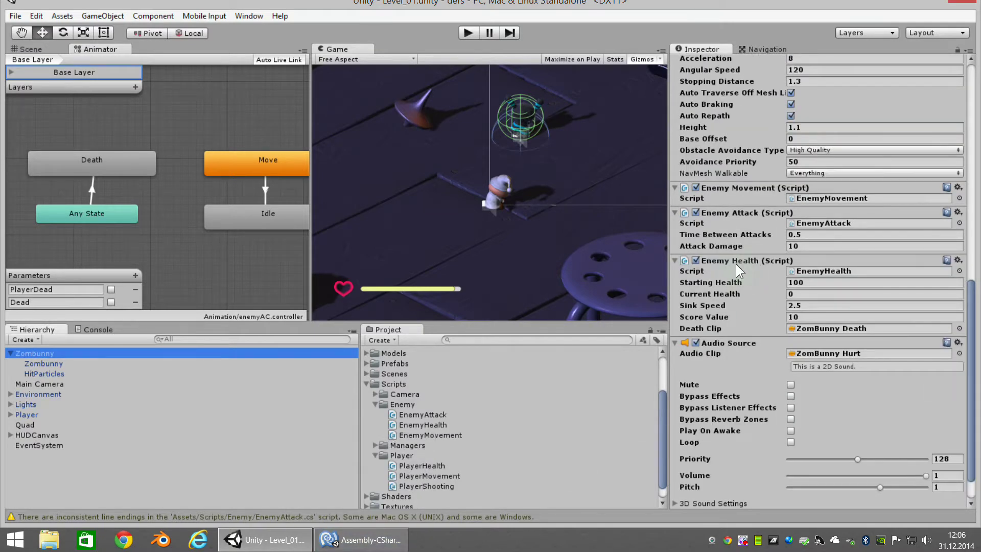
# - Return to EnemyHealth.cs in MonoDevelop near the isSinking declaration
pyautogui.click(360, 539)
pyautogui.scroll(-1, 193, 332)
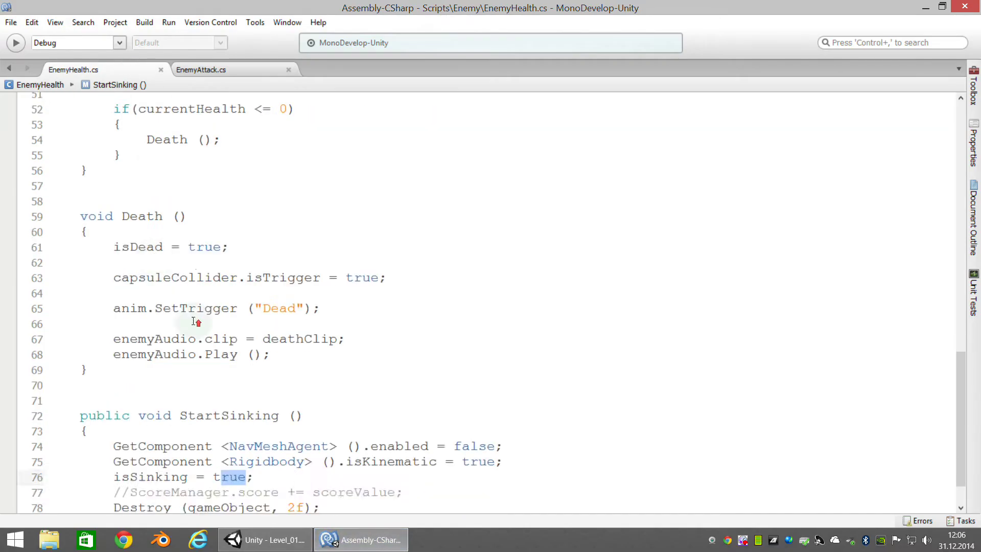
pyautogui.scroll(7, 194, 320)
pyautogui.scroll(4, 194, 320)
pyautogui.scroll(7, 197, 319)
# - Add an empty void OnMouseDown() method after the isSinking field
pyautogui.click(218, 345)
pyautogui.press('Return')
pyautogui.press('Return')
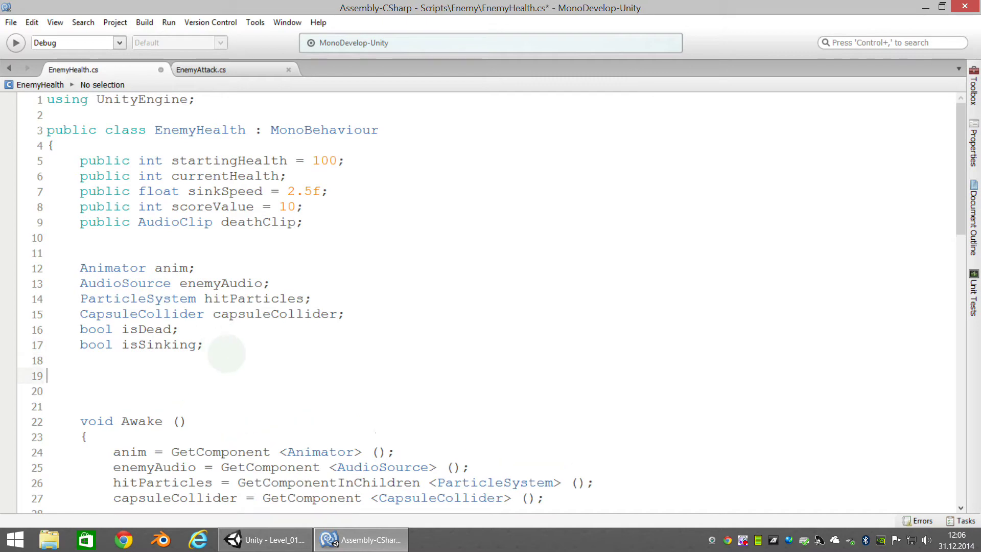
pyautogui.write('voi')
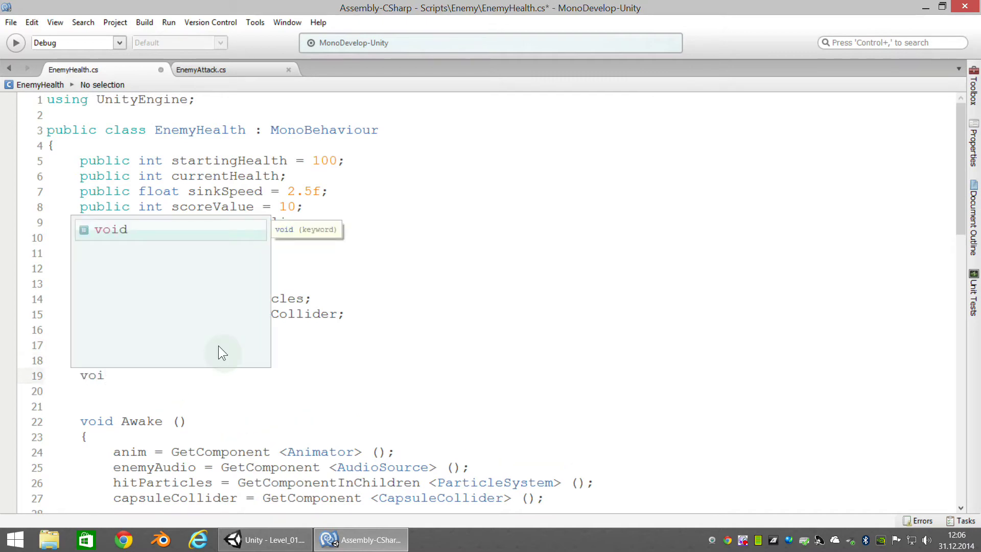
pyautogui.write('d OnMouseDown(')
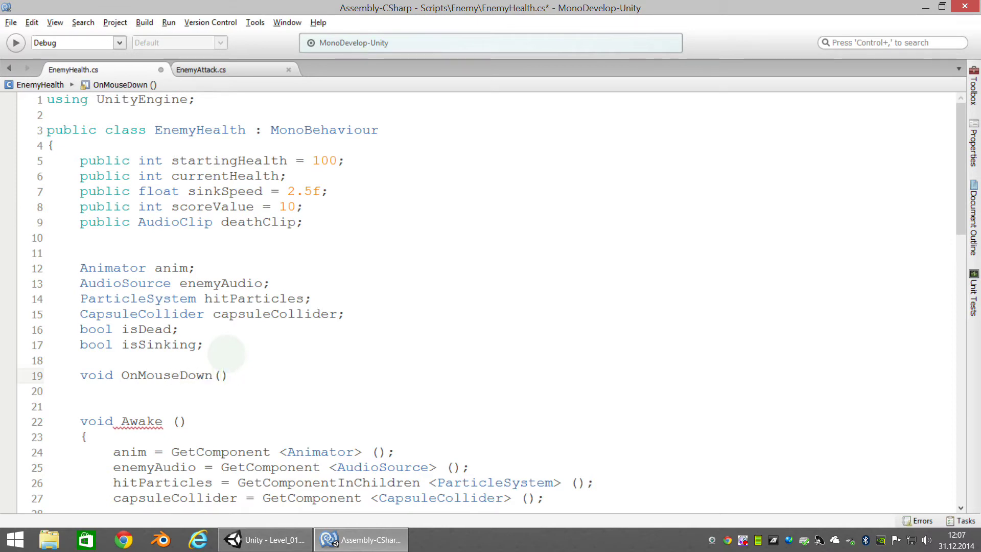
pyautogui.press('Return')
pyautogui.press('Return')
pyautogui.press('Return')
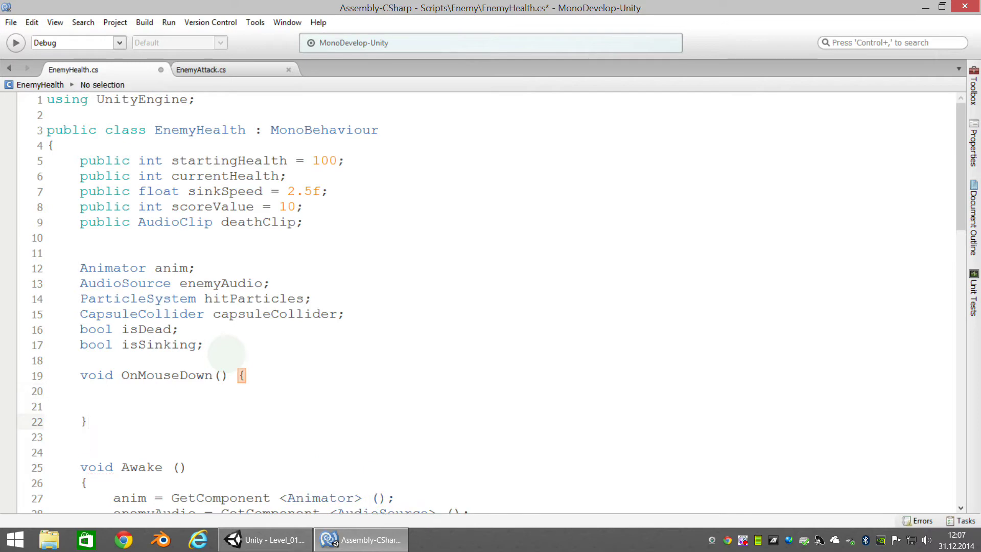
# - Look up the TakeDamage method and its amount parameter
pyautogui.press('Down')
pyautogui.press('Down')
pyautogui.press('Down')
pyautogui.press('Down')
pyautogui.press('Down')
pyautogui.press('Down')
pyautogui.press('Down')
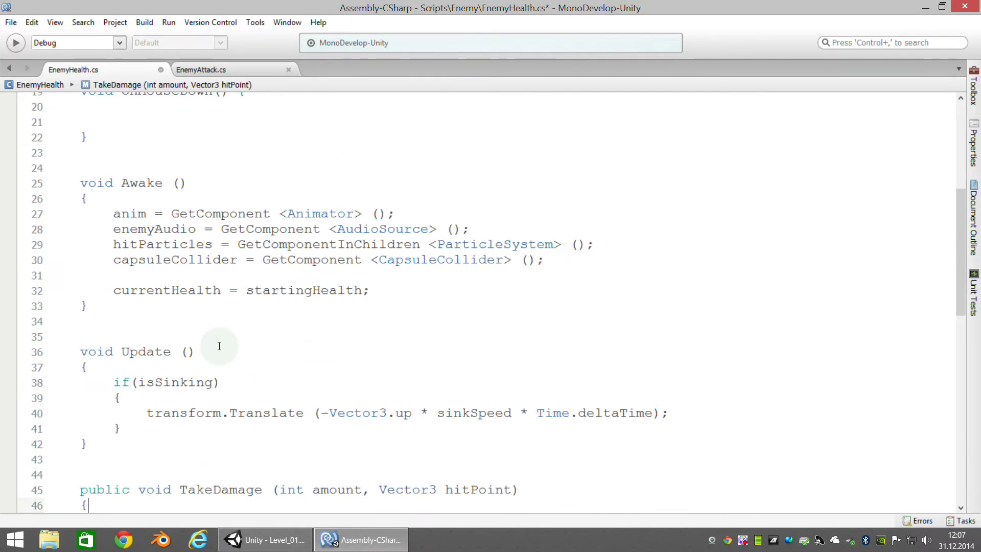
pyautogui.scroll(-1, 275, 431)
pyautogui.scroll(-1, 219, 373)
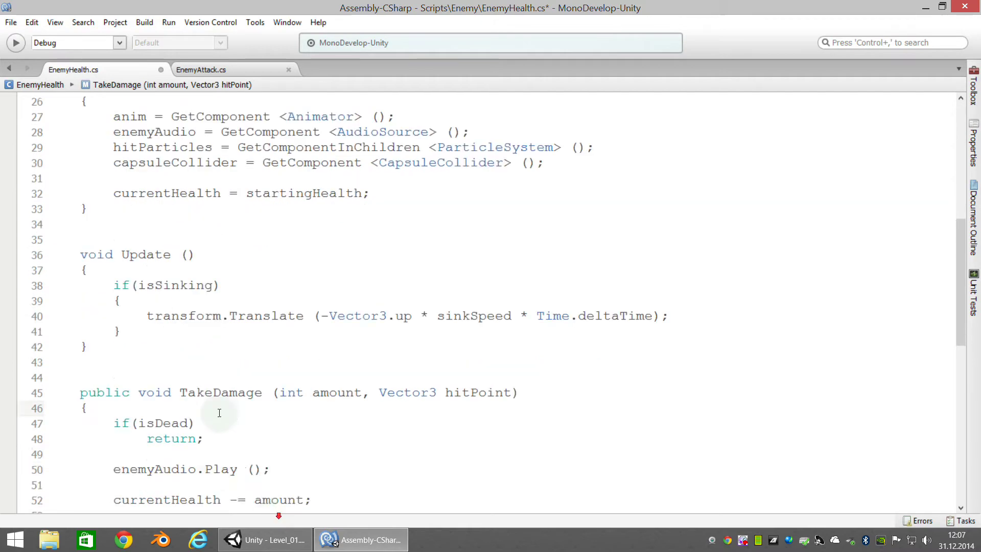
pyautogui.scroll(-4, 211, 320)
pyautogui.moveTo(179, 199); pyautogui.dragTo(258, 198)
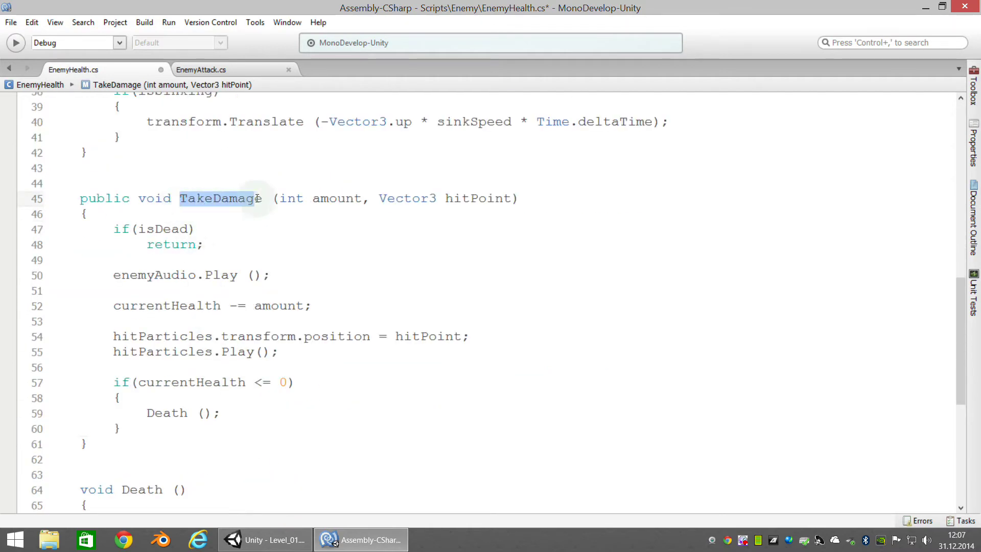
pyautogui.click(317, 198)
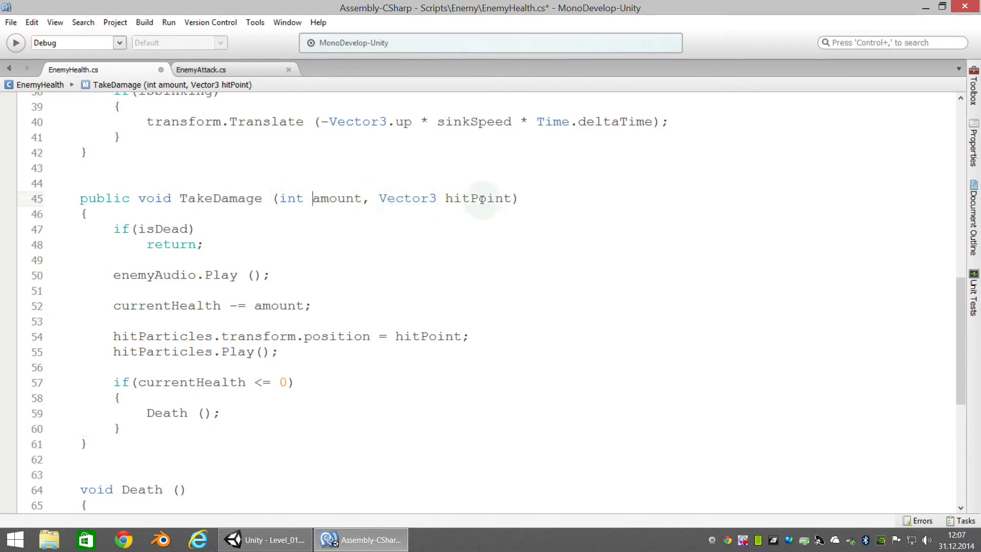
pyautogui.scroll(1, 424, 203)
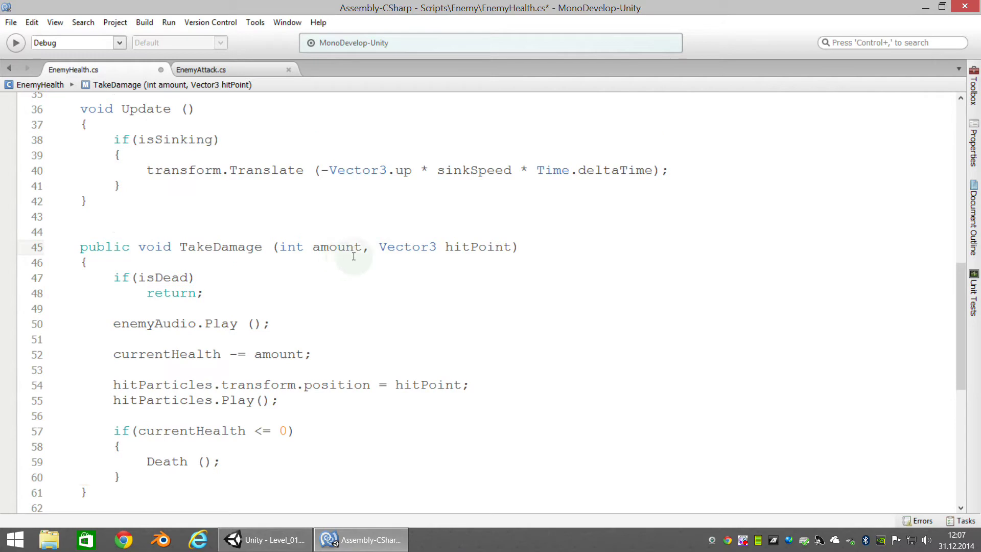
pyautogui.scroll(1, 261, 324)
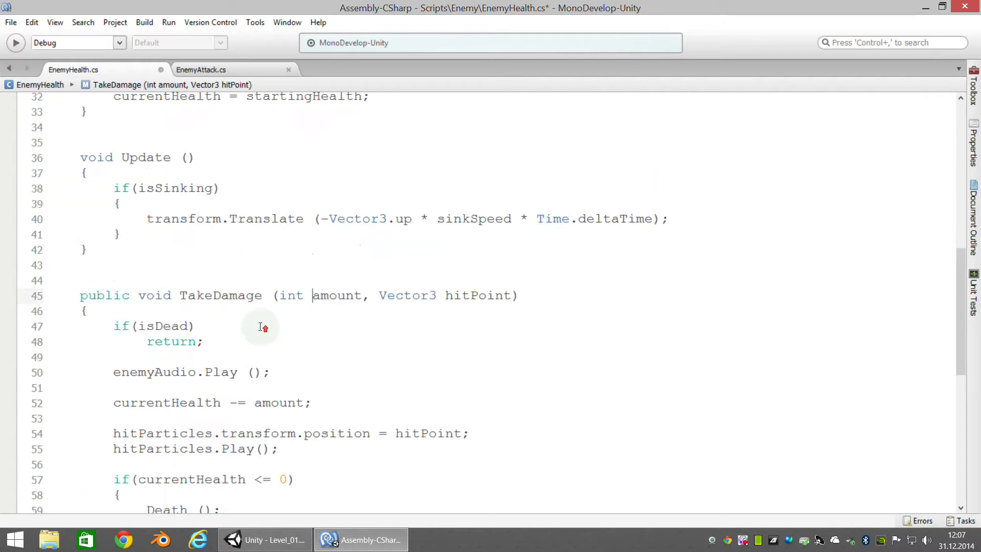
pyautogui.scroll(5, 260, 323)
pyautogui.scroll(3, 260, 327)
pyautogui.scroll(-2, 260, 326)
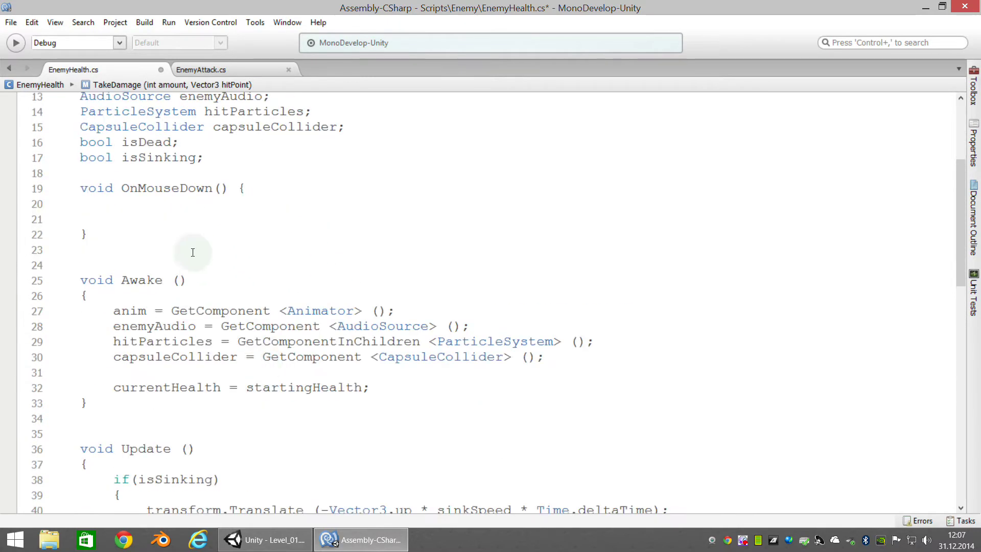
# - Write TakeDamage (10, transform.position); inside OnMouseDown
pyautogui.click(134, 221)
pyautogui.press('Return')
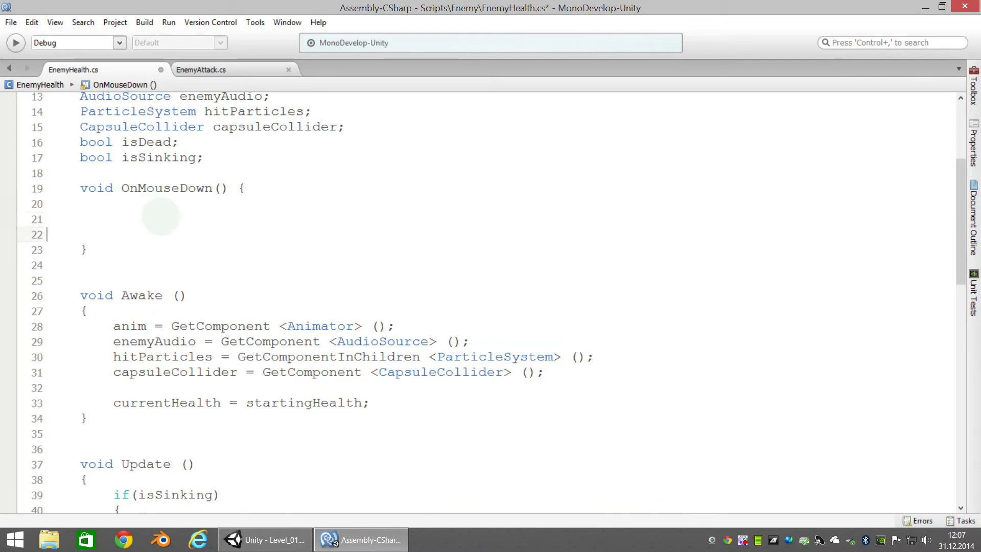
pyautogui.write('TakeDamage ')
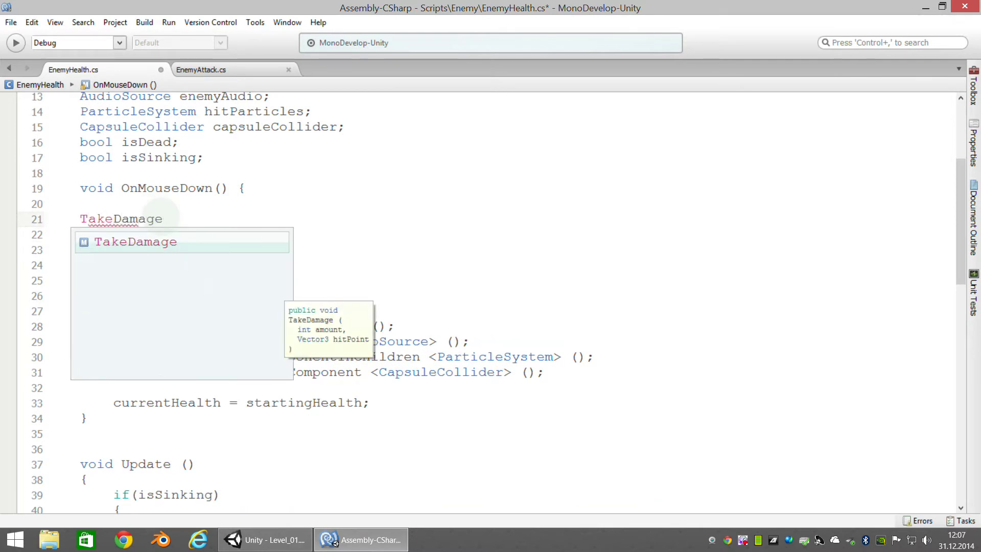
pyautogui.write('(10')
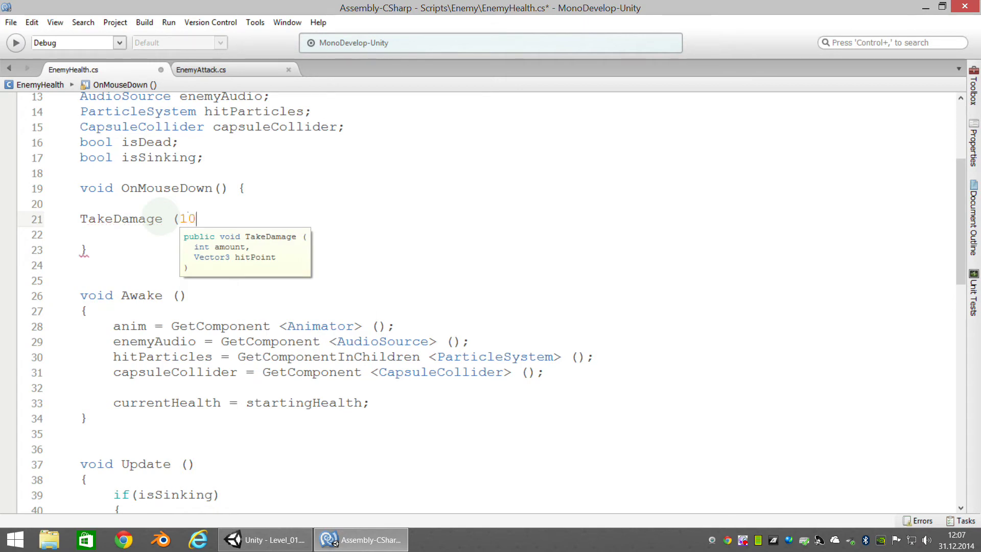
pyautogui.write(', ')
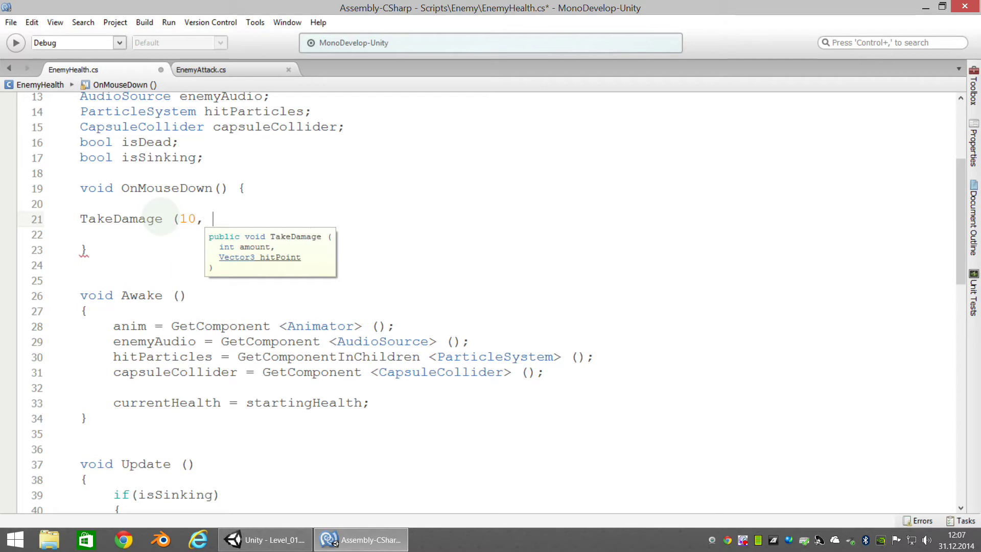
pyautogui.write('trans')
pyautogui.press('Return')
pyautogui.write('.pos')
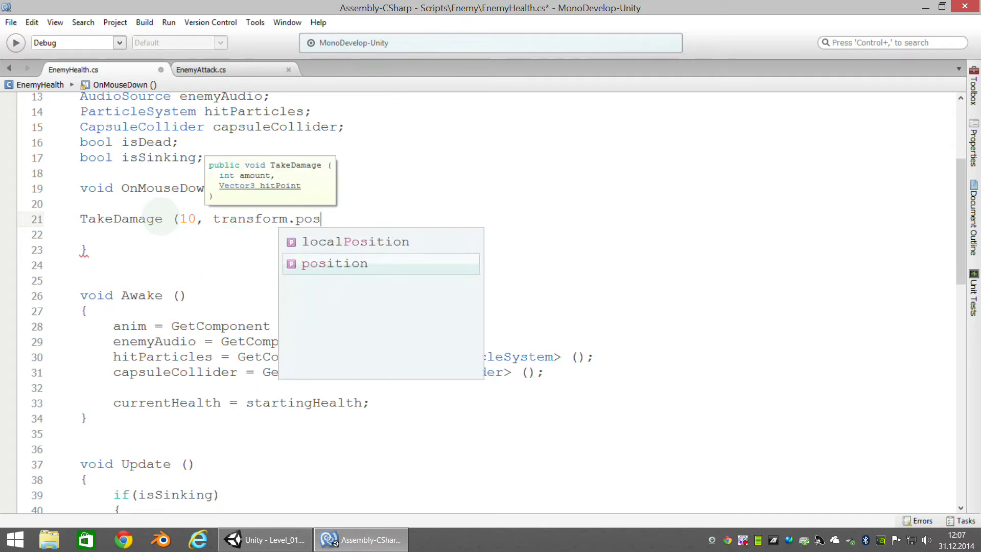
pyautogui.press('Return')
pyautogui.write(');')
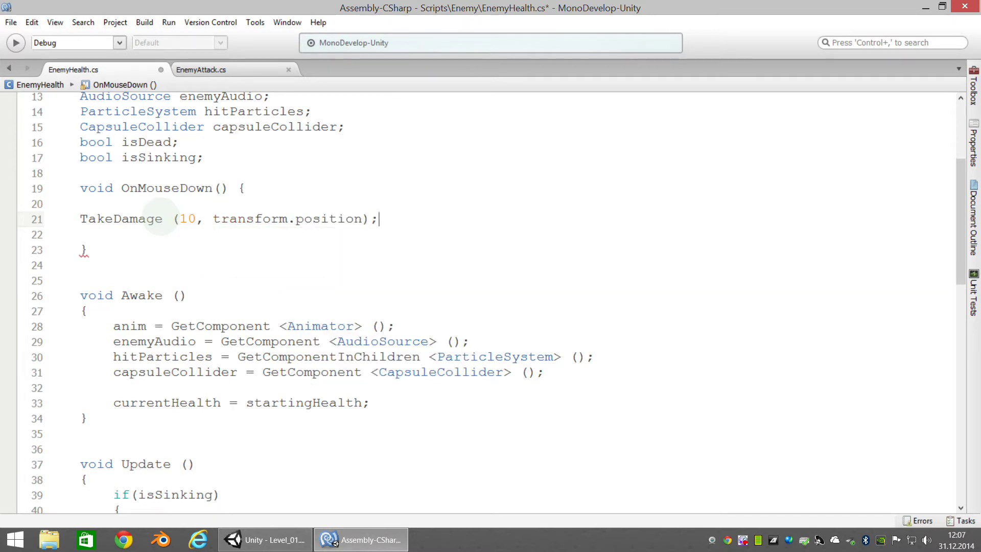
# - Save EnemyHealth.cs, convert its line endings, and switch back to Unity
pyautogui.hotkey('ctrl', 's')
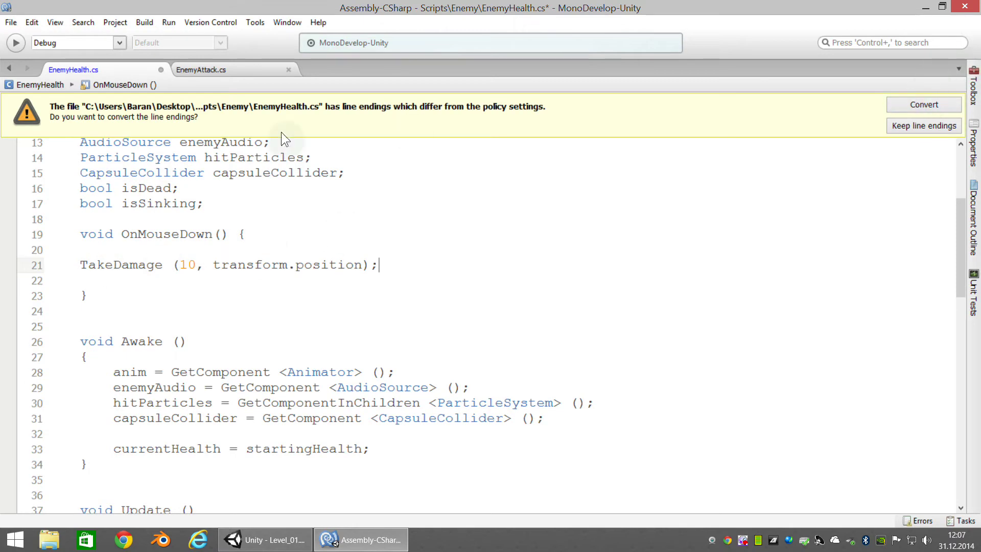
pyautogui.click(913, 100)
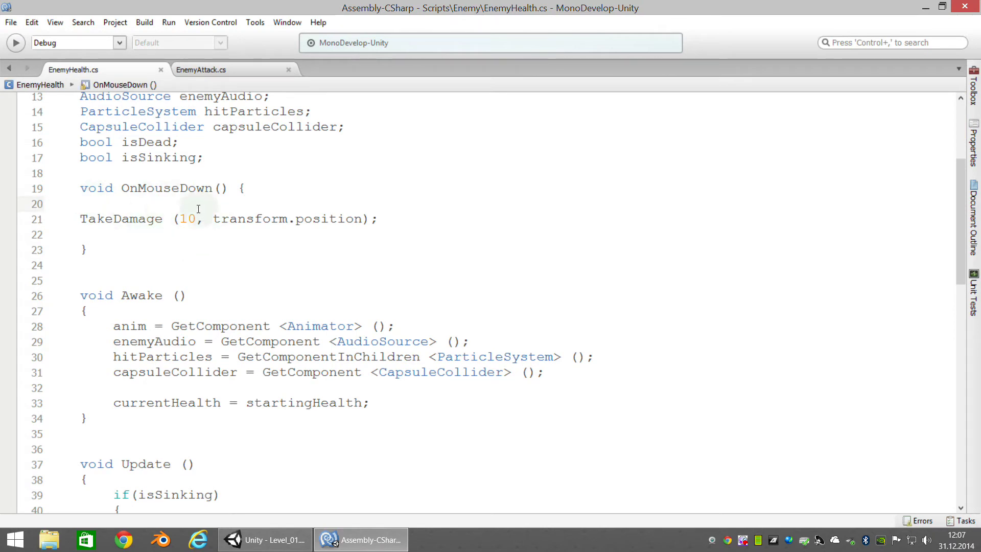
pyautogui.click(266, 540)
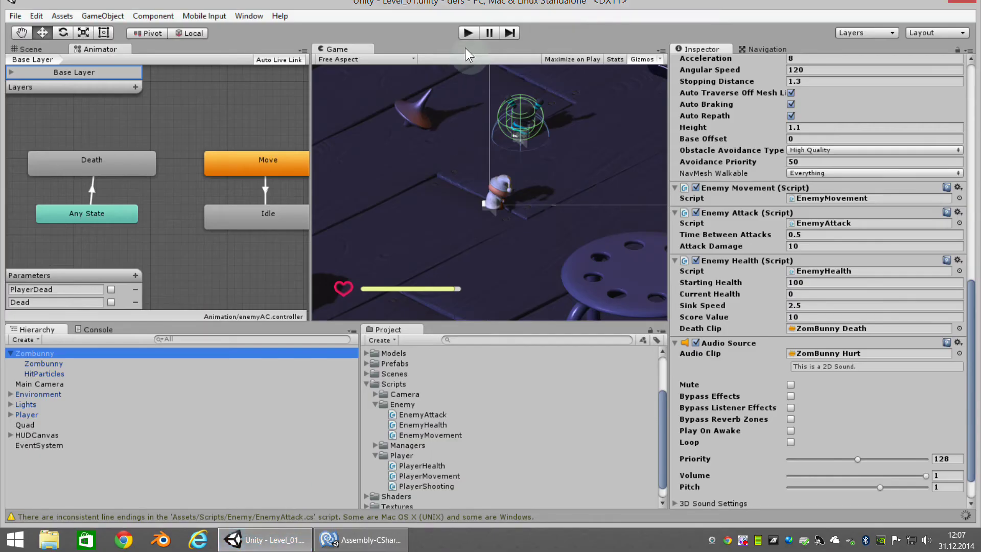
# - Enter play mode and shoot the Zombunny until it dies
pyautogui.click(468, 35)
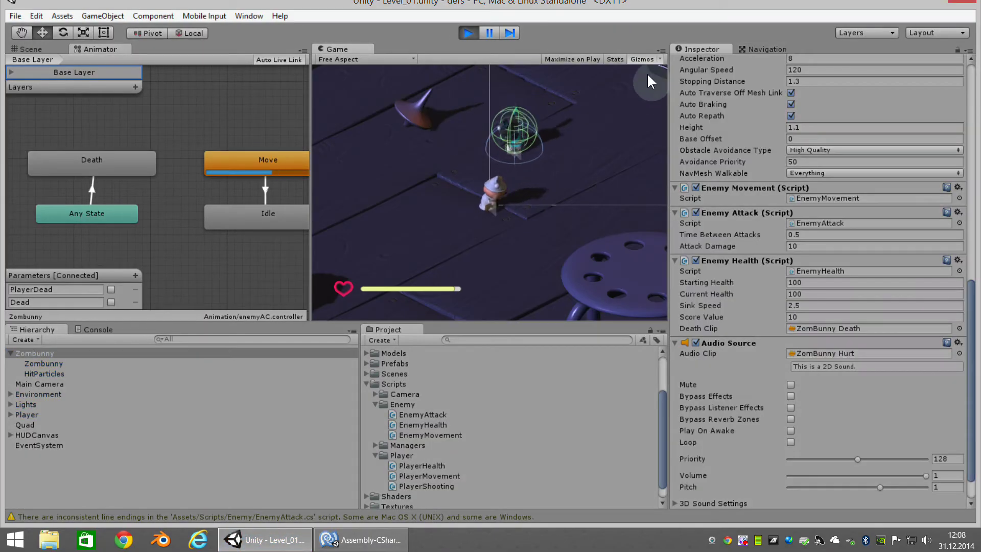
pyautogui.click(490, 168)
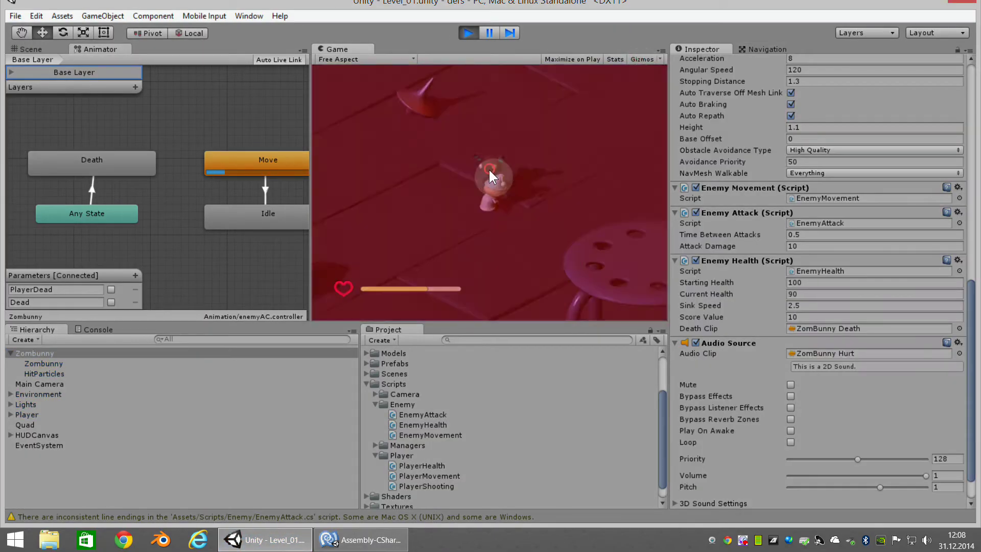
pyautogui.moveTo(489, 168); pyautogui.dragTo(503, 168)
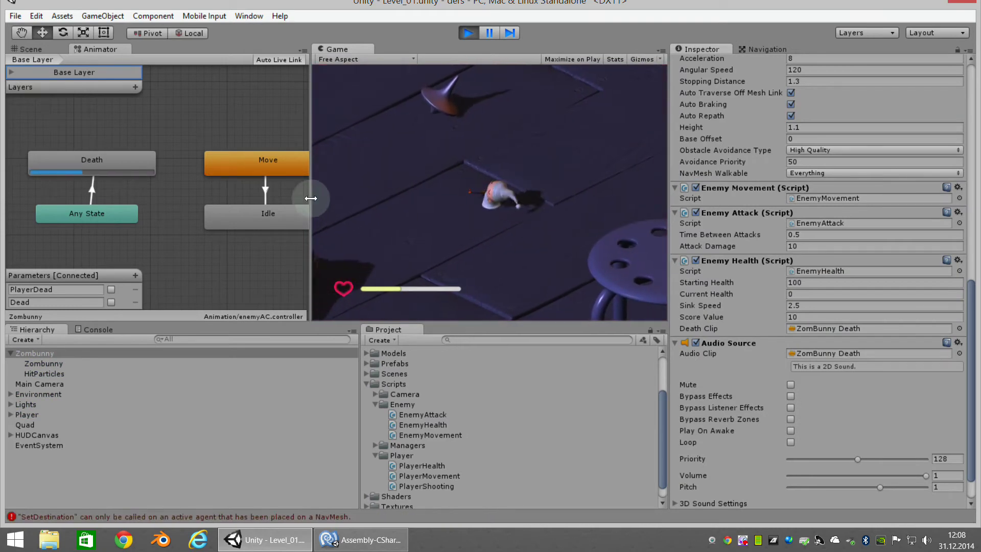
# - Enlarge the Game view wider and taller, then stop the play test
pyautogui.moveTo(310, 199); pyautogui.dragTo(262, 199)
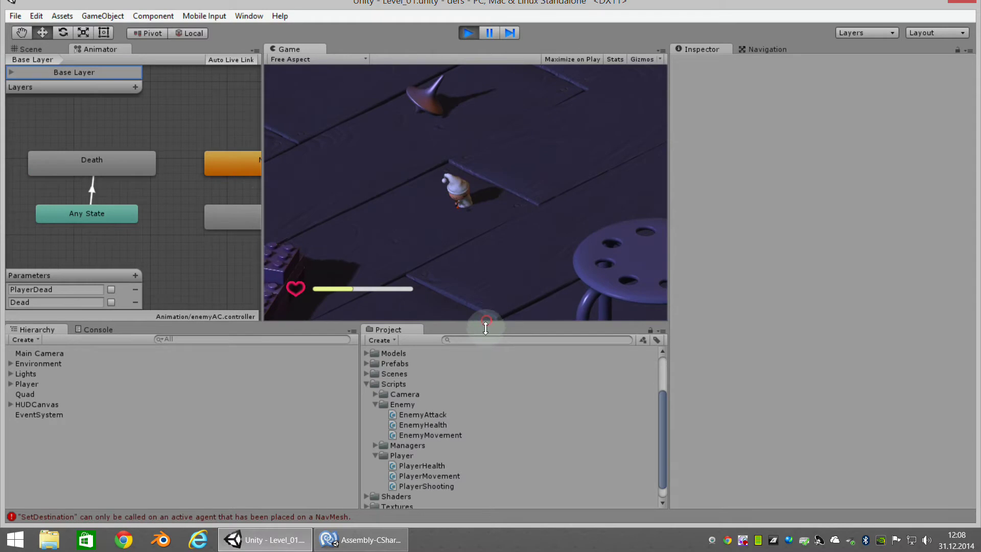
pyautogui.moveTo(485, 327); pyautogui.dragTo(485, 342)
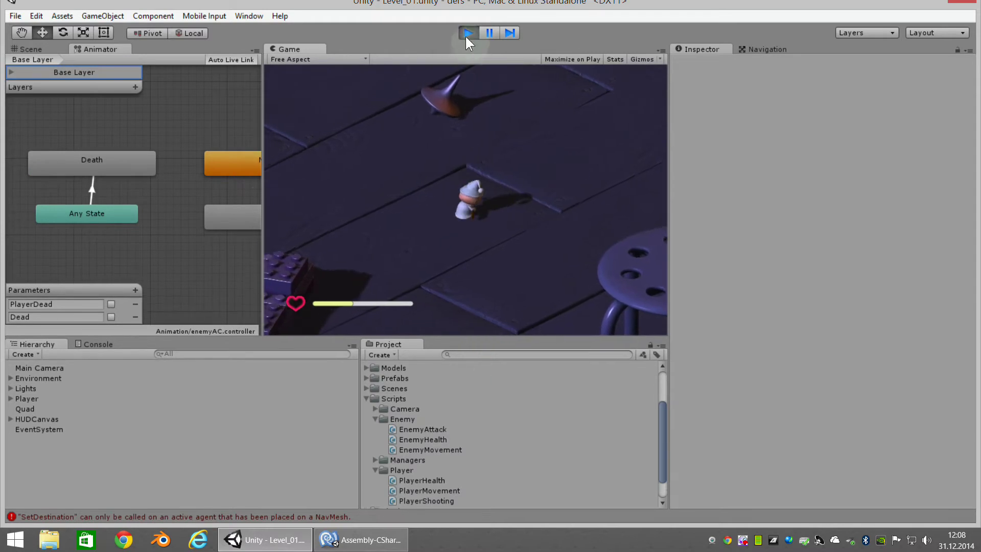
pyautogui.click(465, 34)
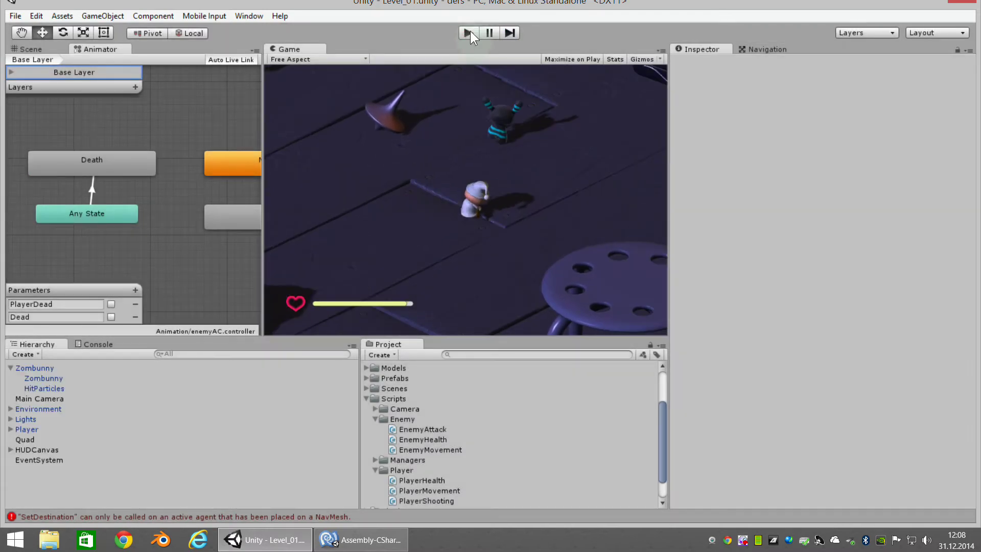
# - Run another play test, moving the player toward the Zombunny and shooting it repeatedly
pyautogui.click(469, 32)
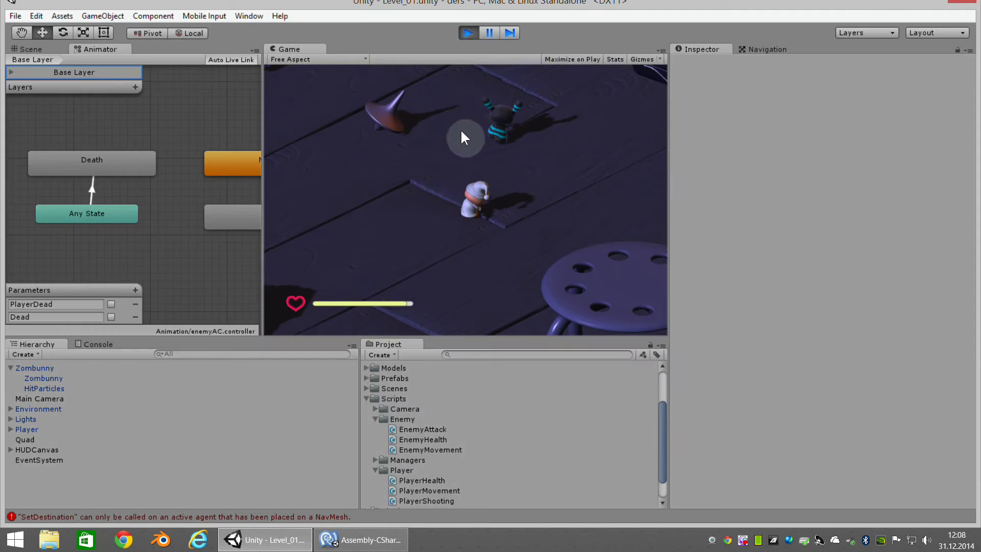
pyautogui.press('a')
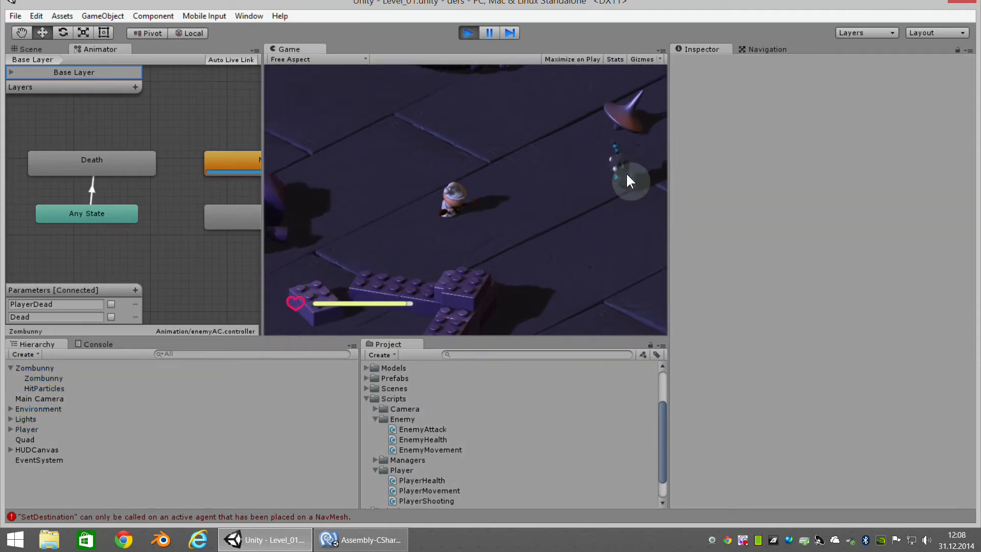
pyautogui.press('a')
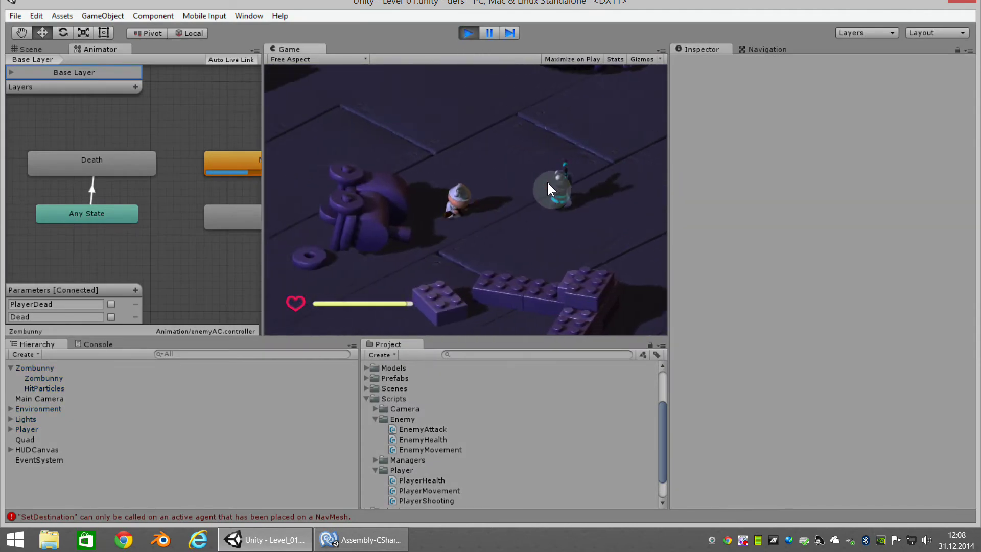
pyautogui.click(541, 185)
pyautogui.press('a')
pyautogui.click(484, 205)
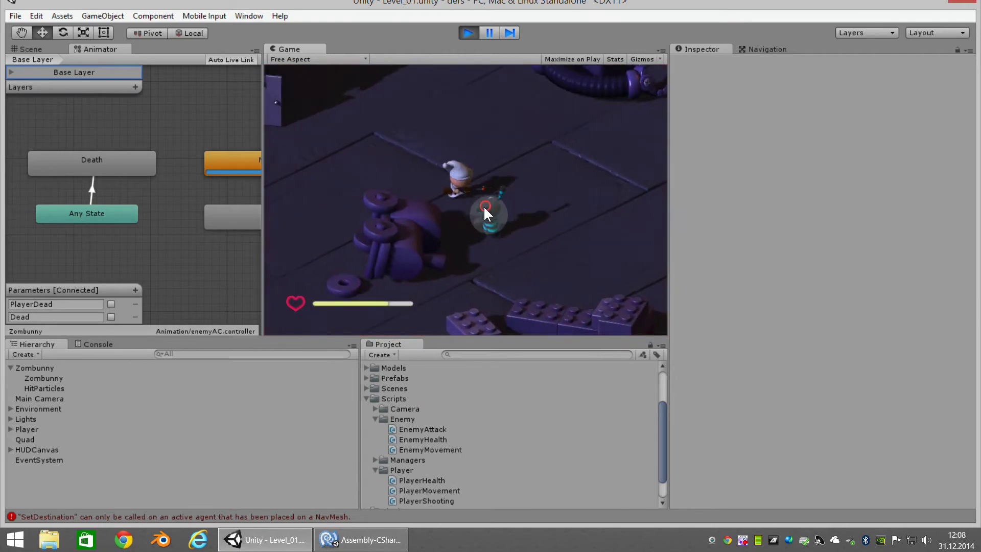
pyautogui.press('w')
pyautogui.click(483, 264)
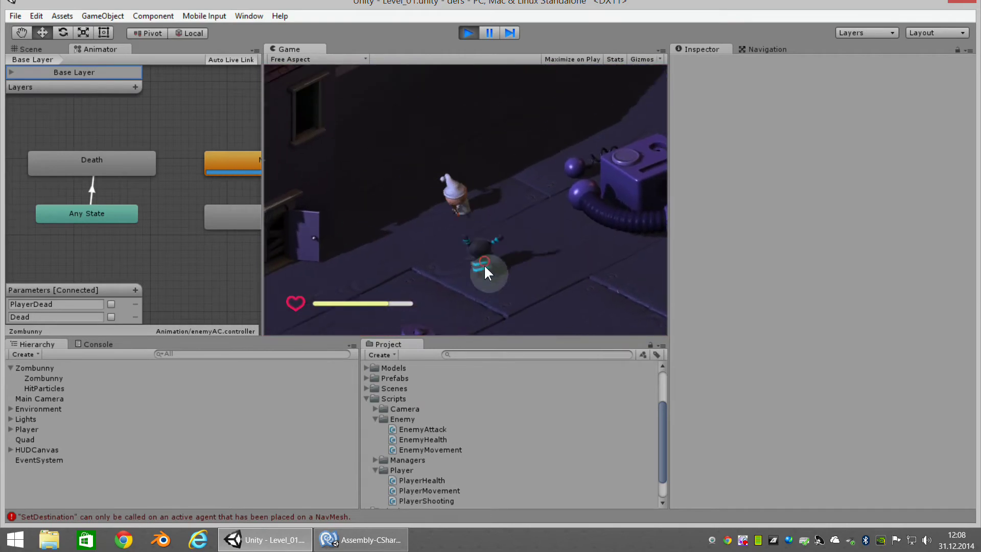
pyautogui.press('w')
pyautogui.click(483, 265)
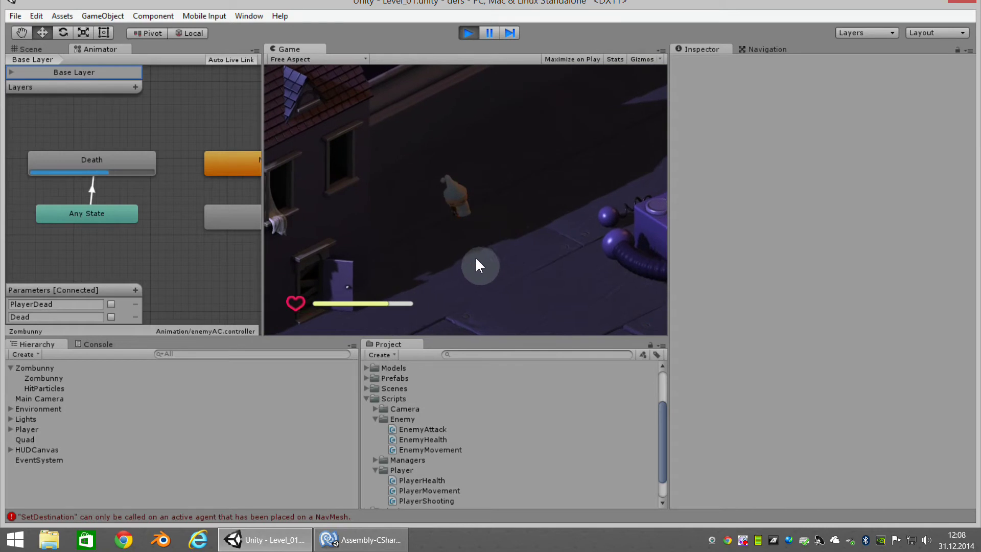
pyautogui.press('a')
pyautogui.press('a')
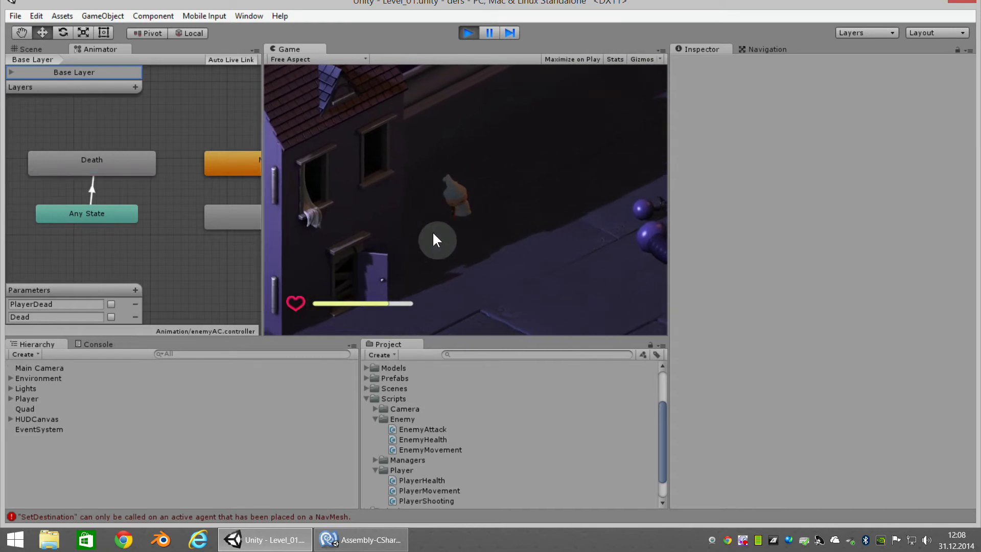
pyautogui.moveTo(476, 267); pyautogui.dragTo(284, 72)
# - Stop the game and show the Scene view in place of the Animator panel
pyautogui.click(469, 32)
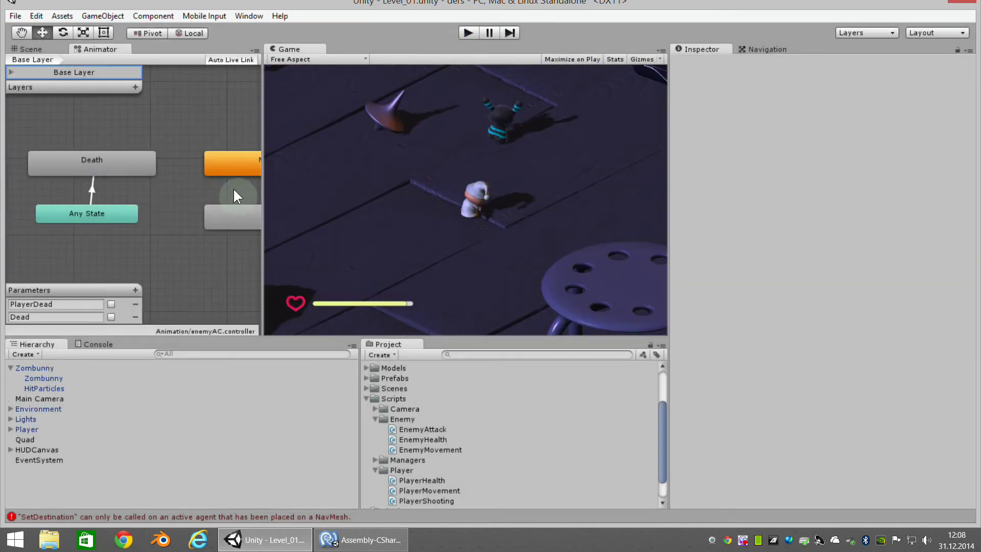
pyautogui.moveTo(262, 190); pyautogui.dragTo(327, 206)
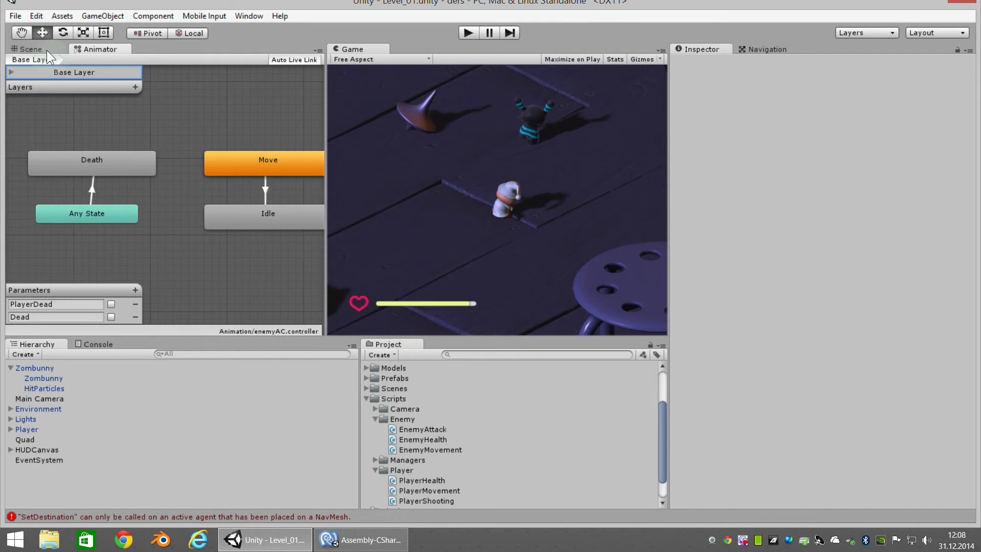
pyautogui.click(47, 50)
# - Pan and orbit the Scene view to a low side angle, then start play mode
pyautogui.moveTo(106, 191); pyautogui.dragTo(171, 260, button='middle')
pyautogui.moveTo(170, 286)
pyautogui.keyDown('alt'); pyautogui.mouseDown()
pyautogui.moveTo(183, 197)
pyautogui.moveTo(215, 269)
pyautogui.moveTo(171, 223)
pyautogui.moveTo(201, 223)
pyautogui.moveTo(197, 240)
pyautogui.mouseUp(); pyautogui.keyUp('alt')
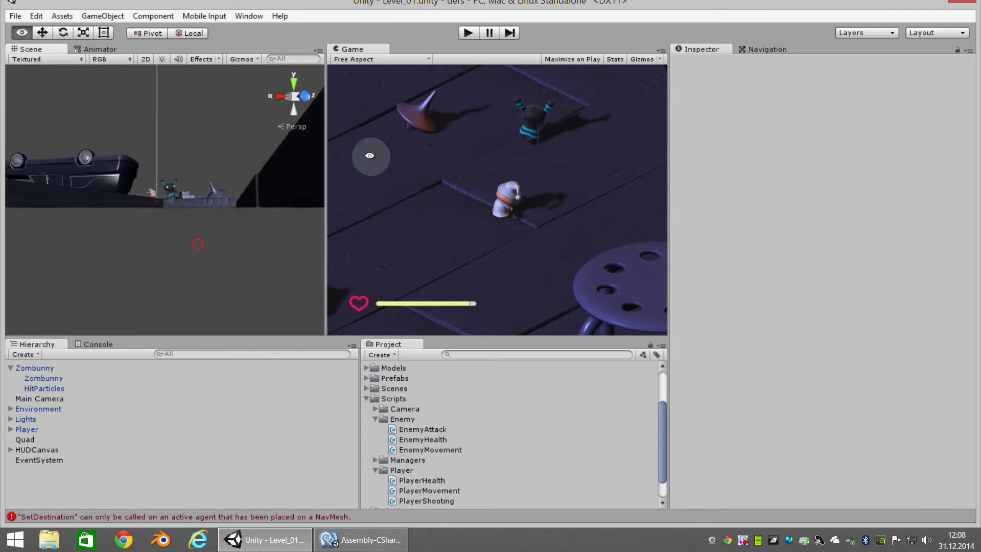
pyautogui.click(468, 33)
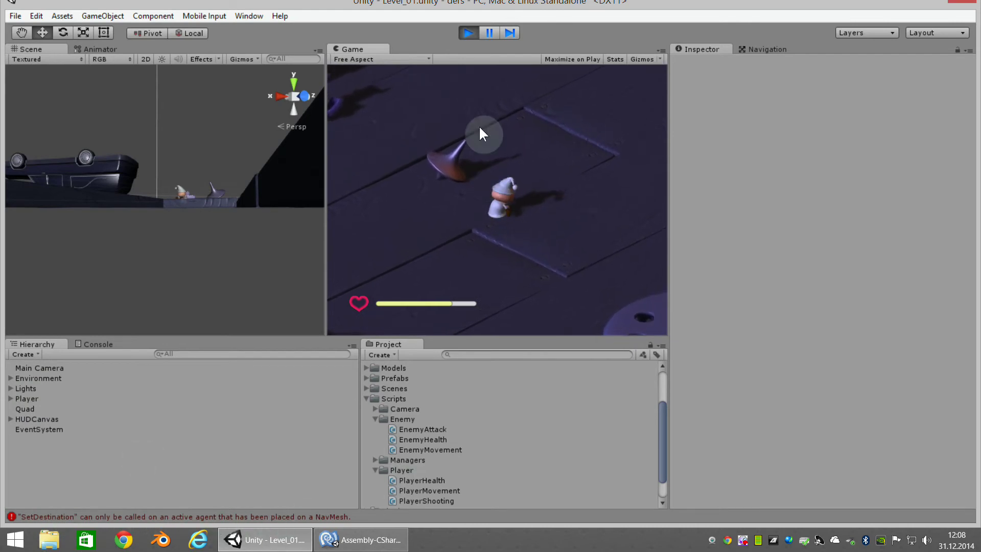
# - Stop the game, run one more quick play test, then exit play mode
pyautogui.click(468, 32)
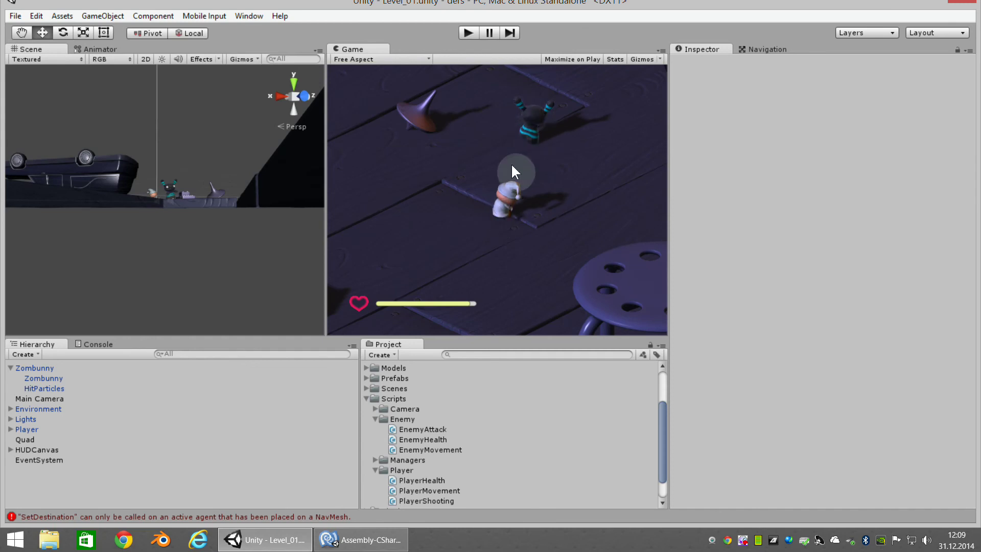
pyautogui.click(469, 33)
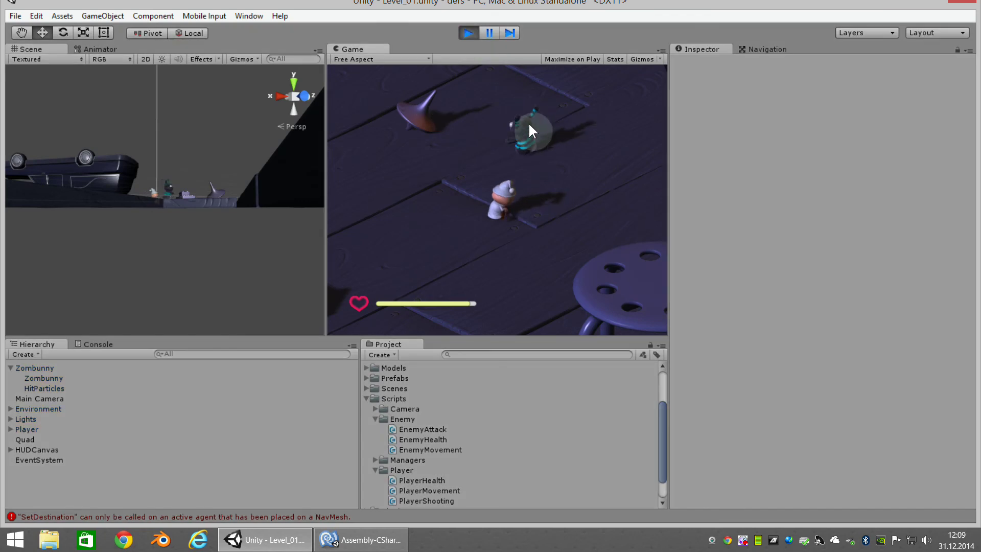
pyautogui.click(465, 33)
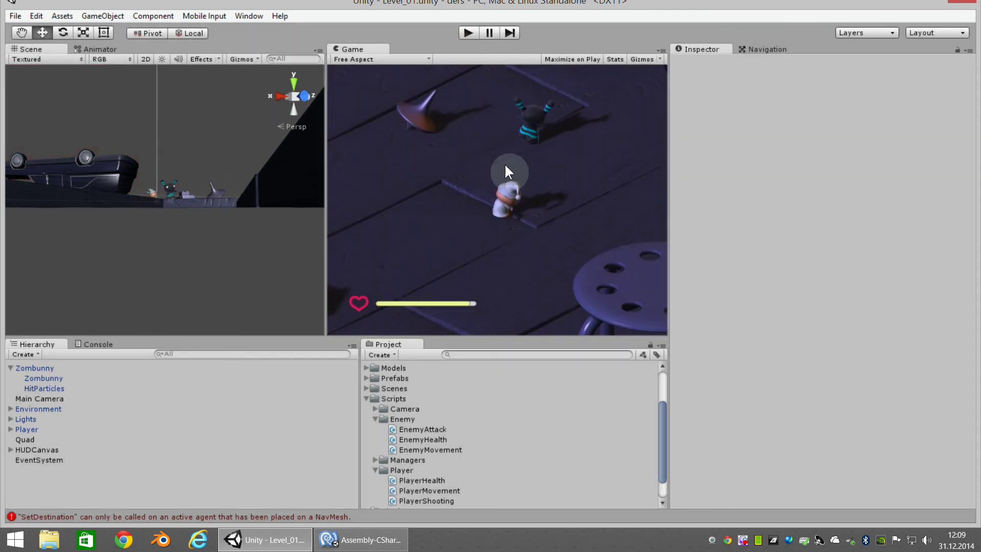